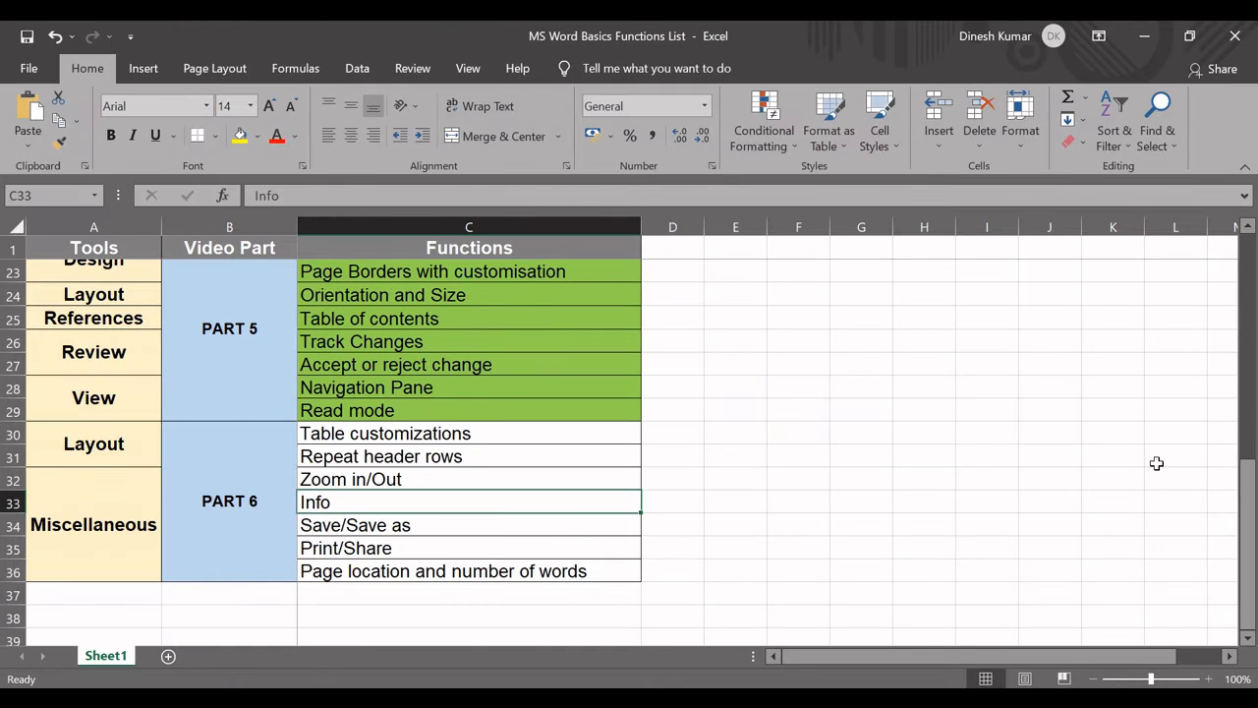
Review the functions list, going through the Part 6 topics from Table customizations to Page location and number of words.
drag(1247, 514, 1145, 257)
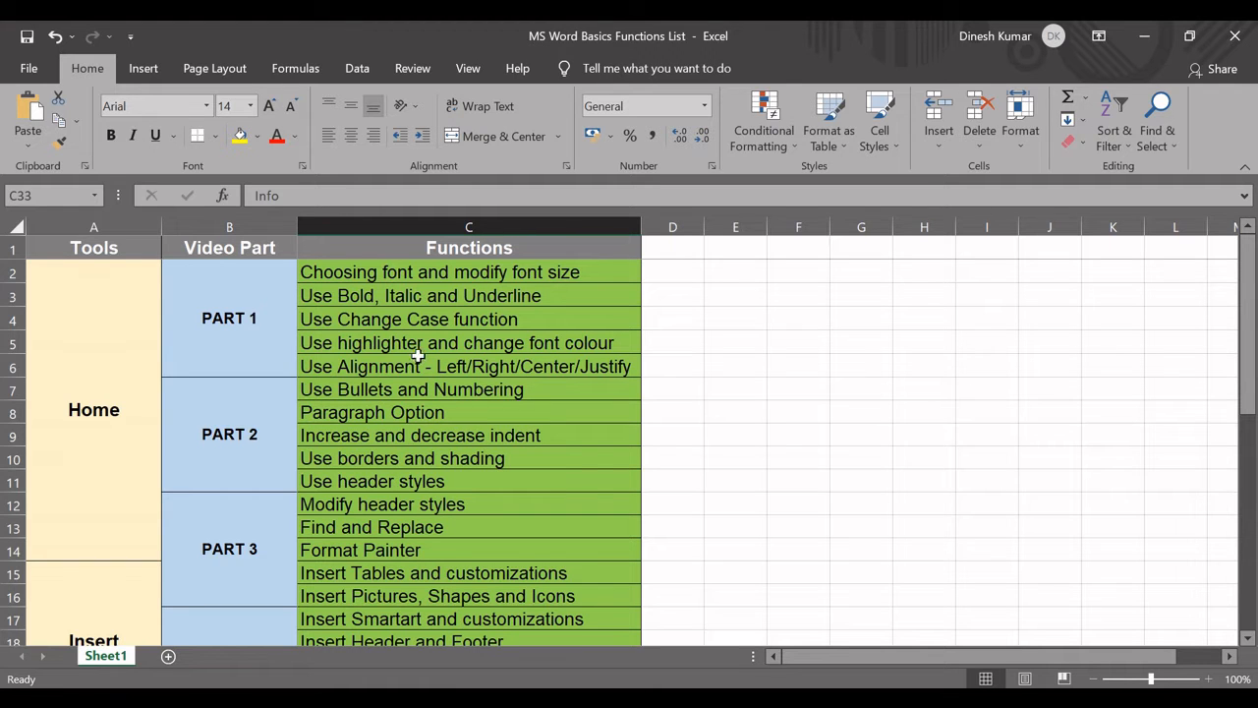
drag(1243, 315, 1231, 483)
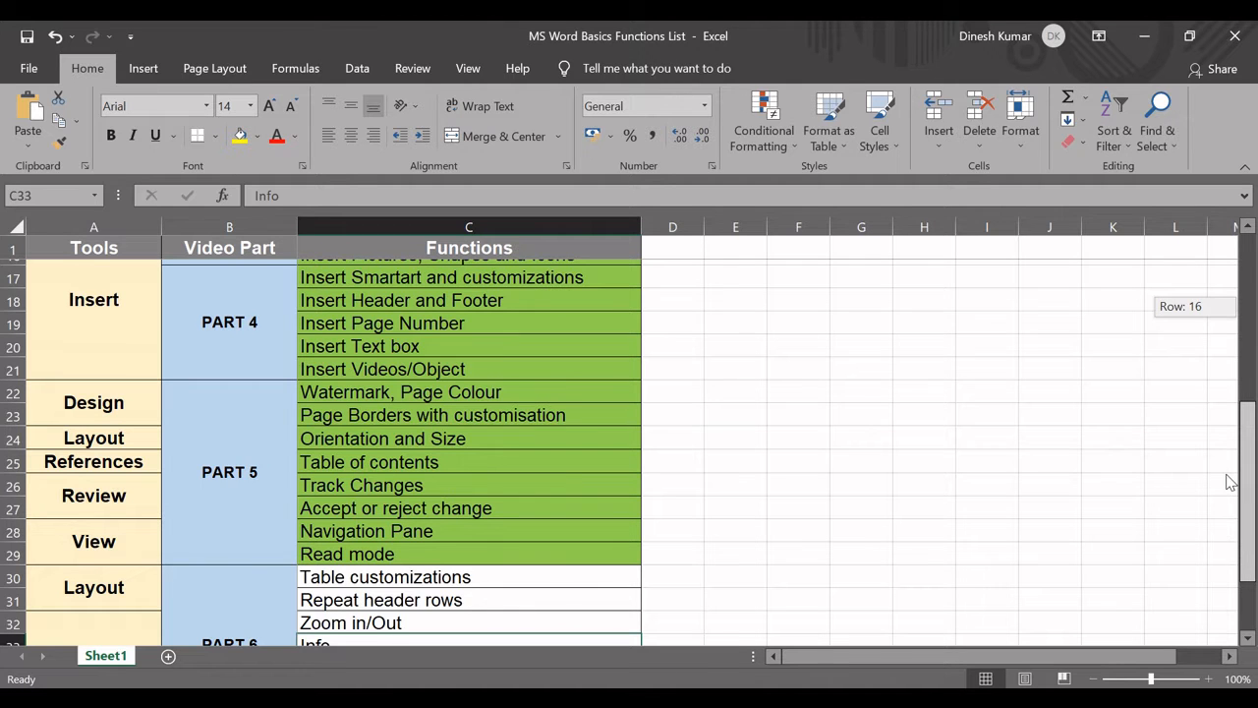
drag(1231, 482, 1228, 529)
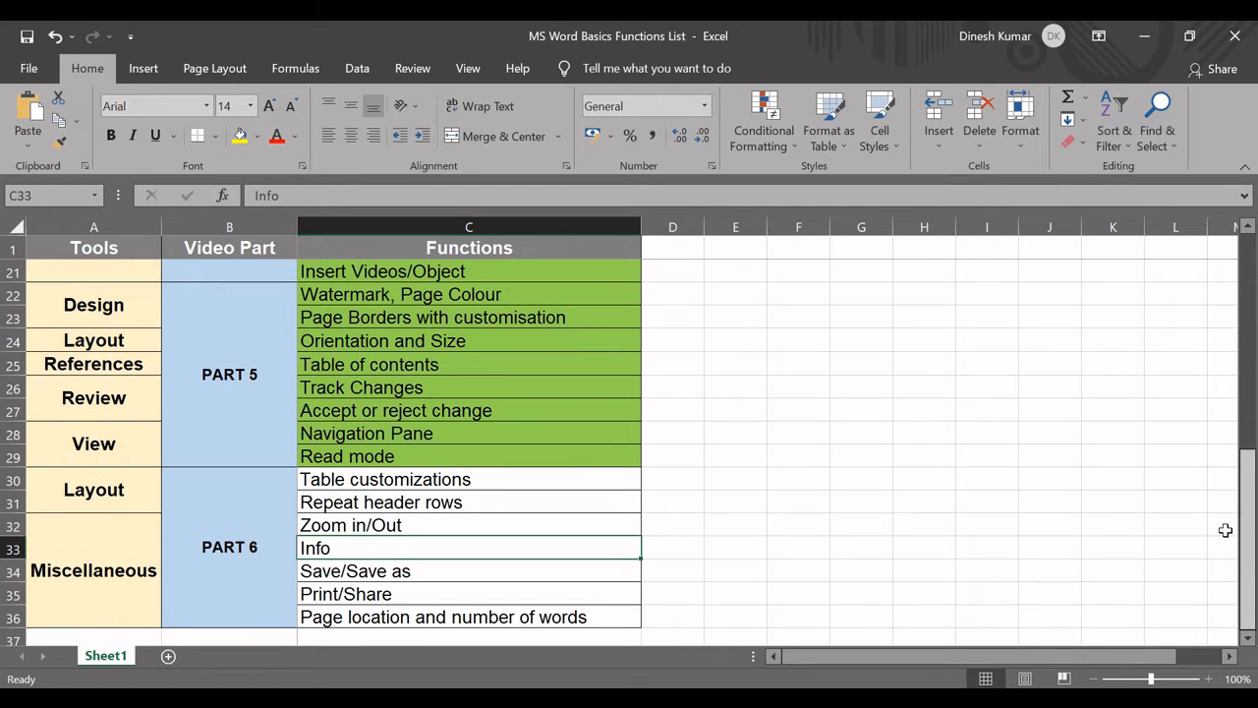
click(526, 481)
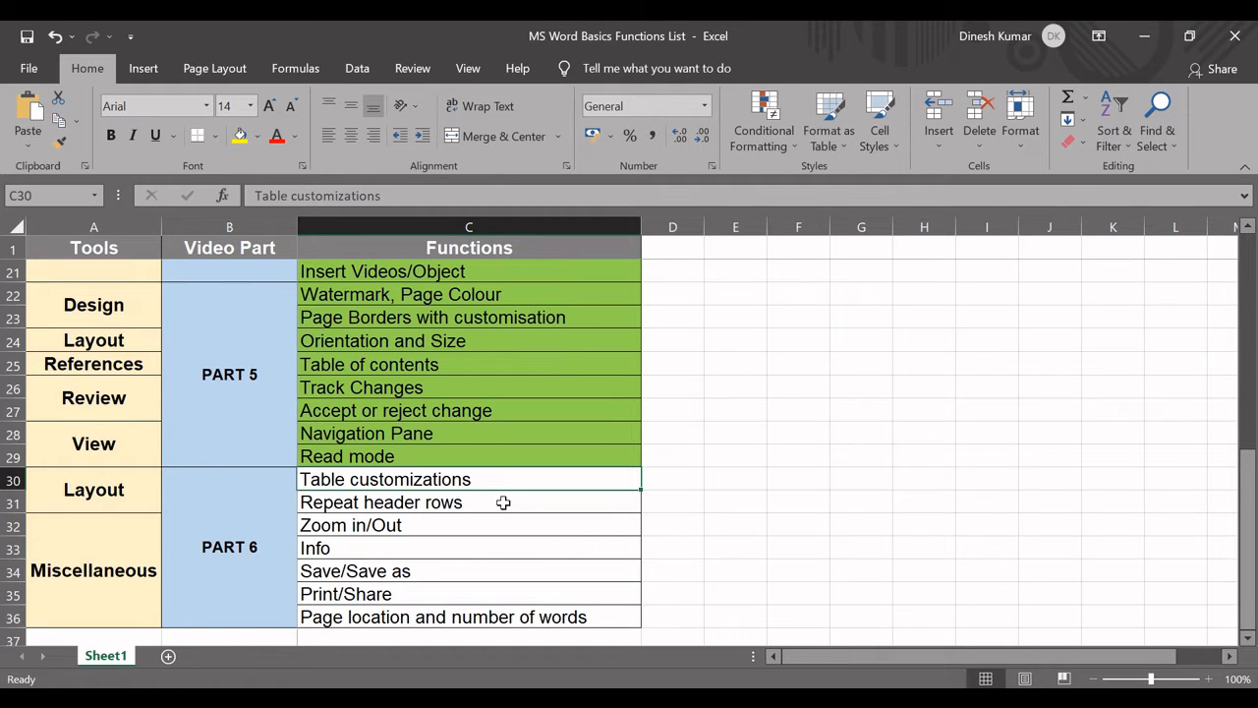
click(501, 503)
click(472, 530)
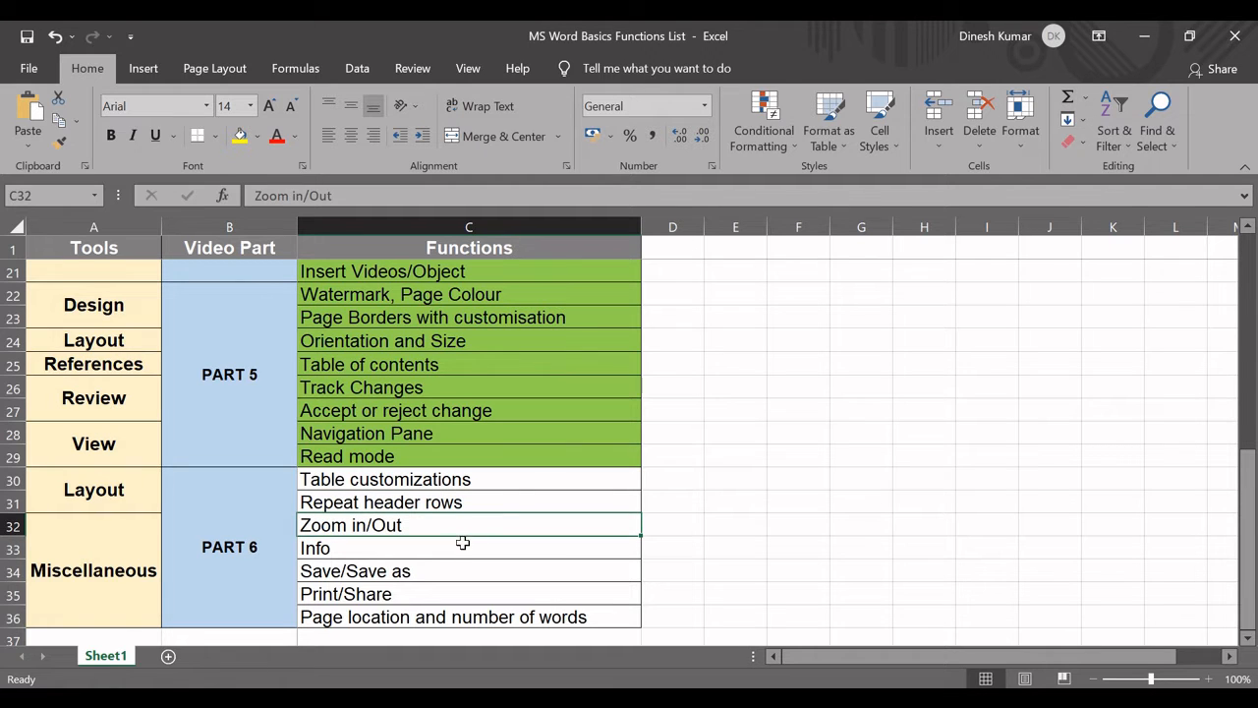
click(461, 545)
click(450, 578)
click(448, 593)
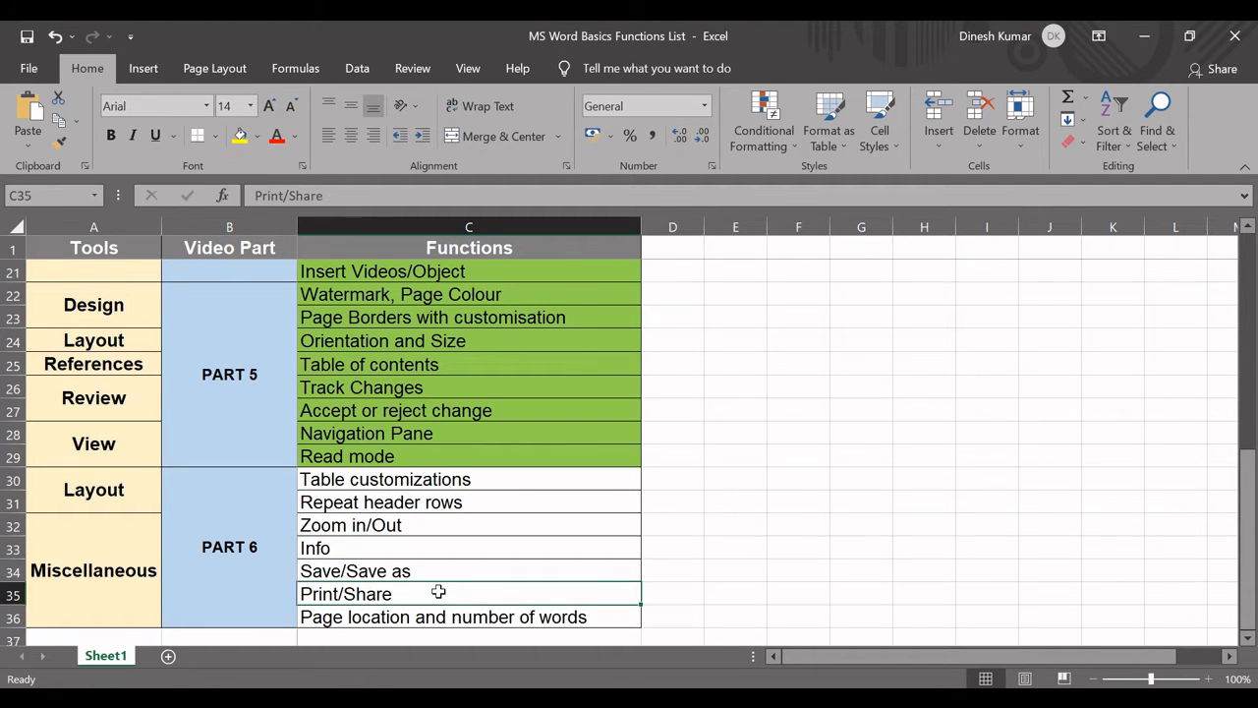
click(452, 616)
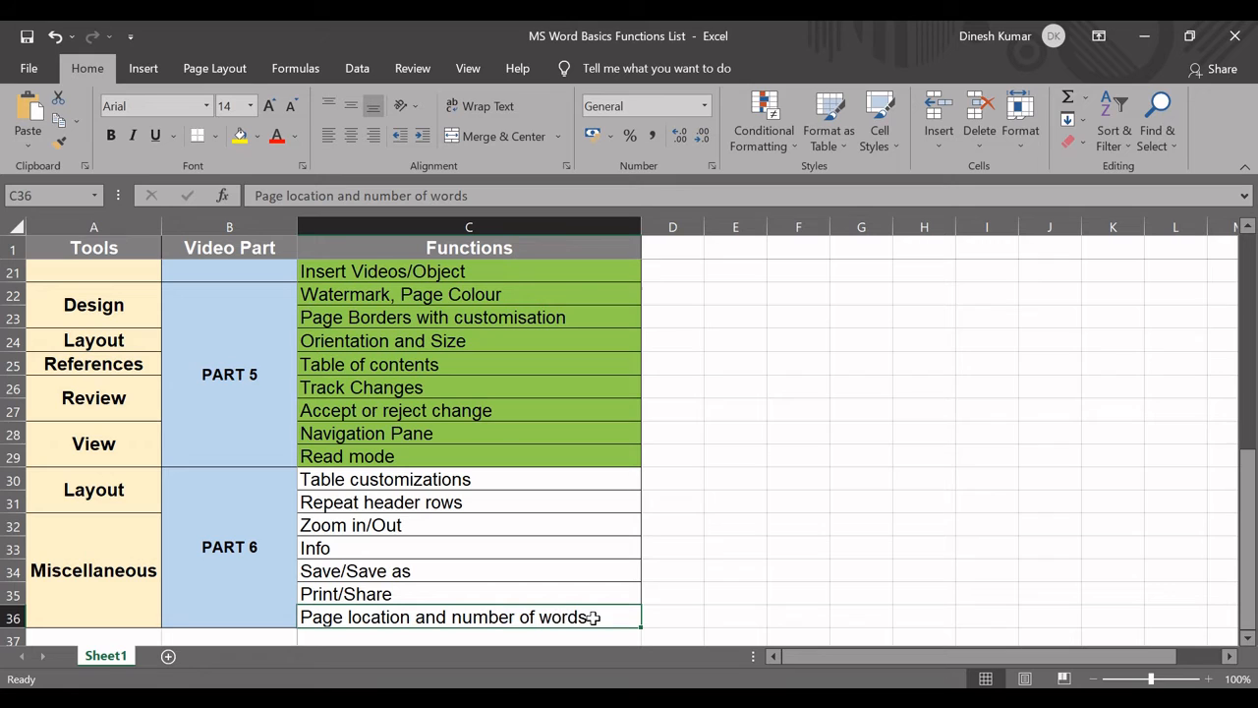
click(419, 525)
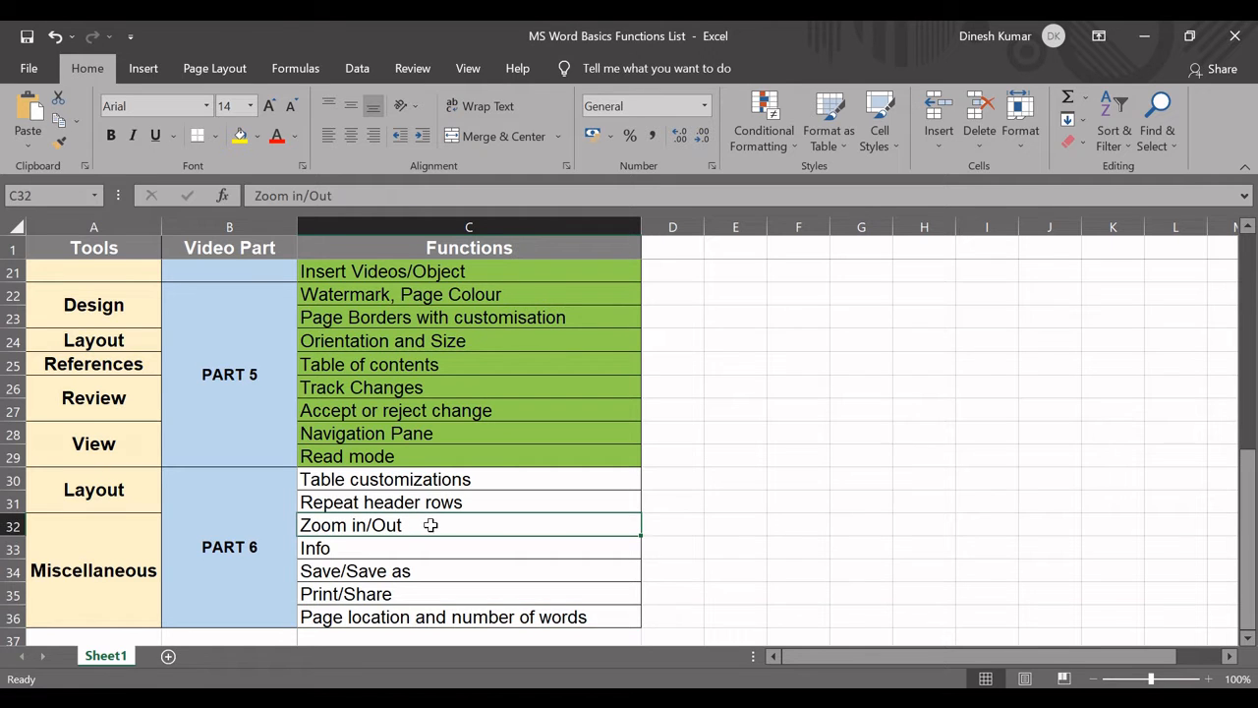
drag(427, 528, 434, 616)
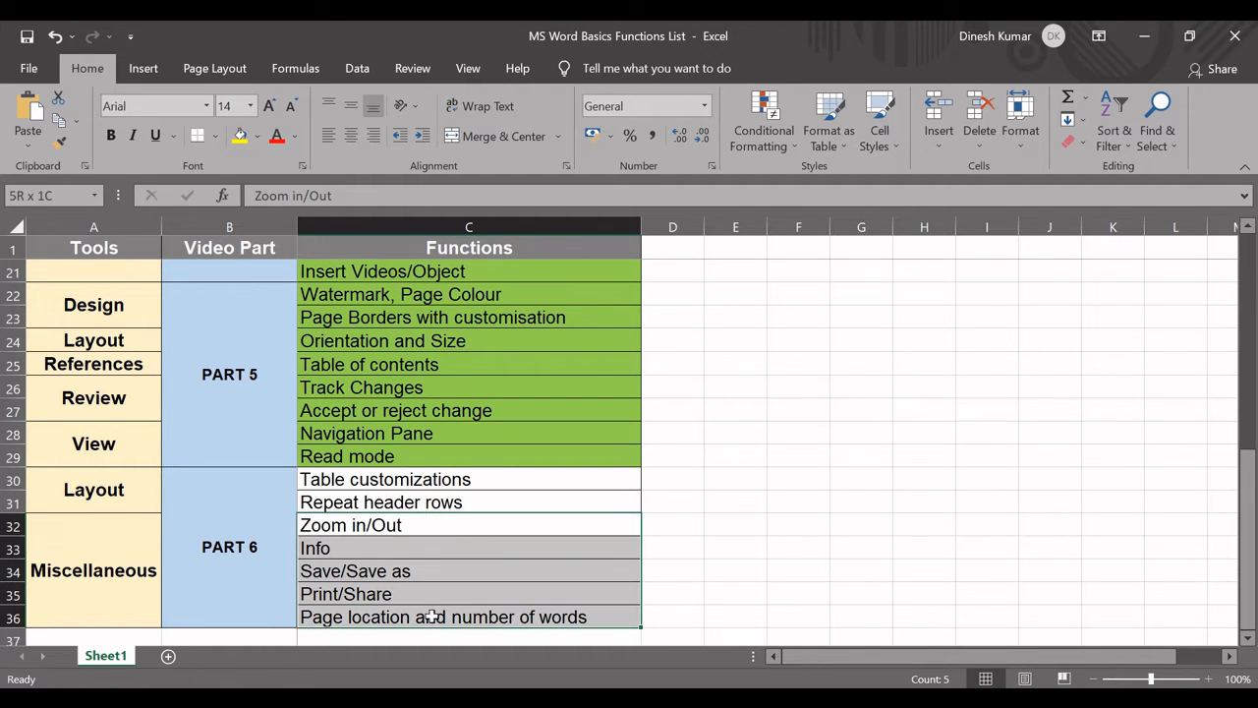
click(458, 478)
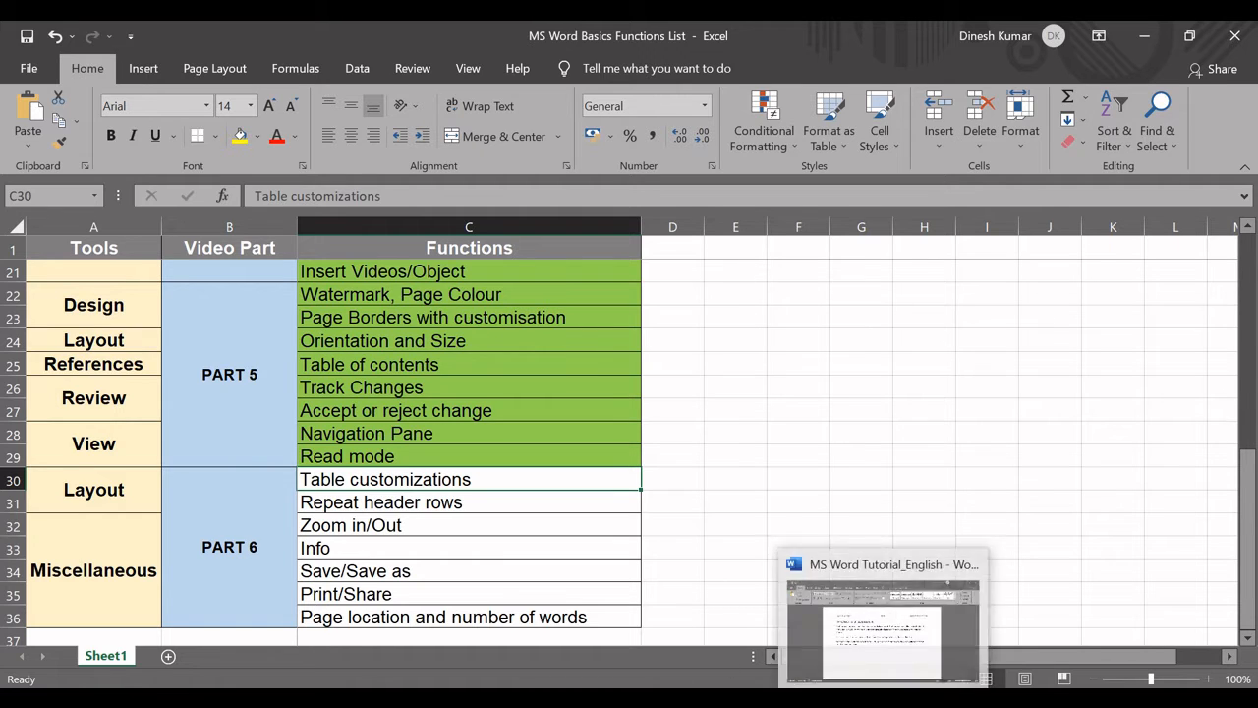
Switch to the MS Word Tutorial_English document in Word and insert a table of 4 columns and 8 rows below the last paragraph.
click(884, 699)
click(476, 442)
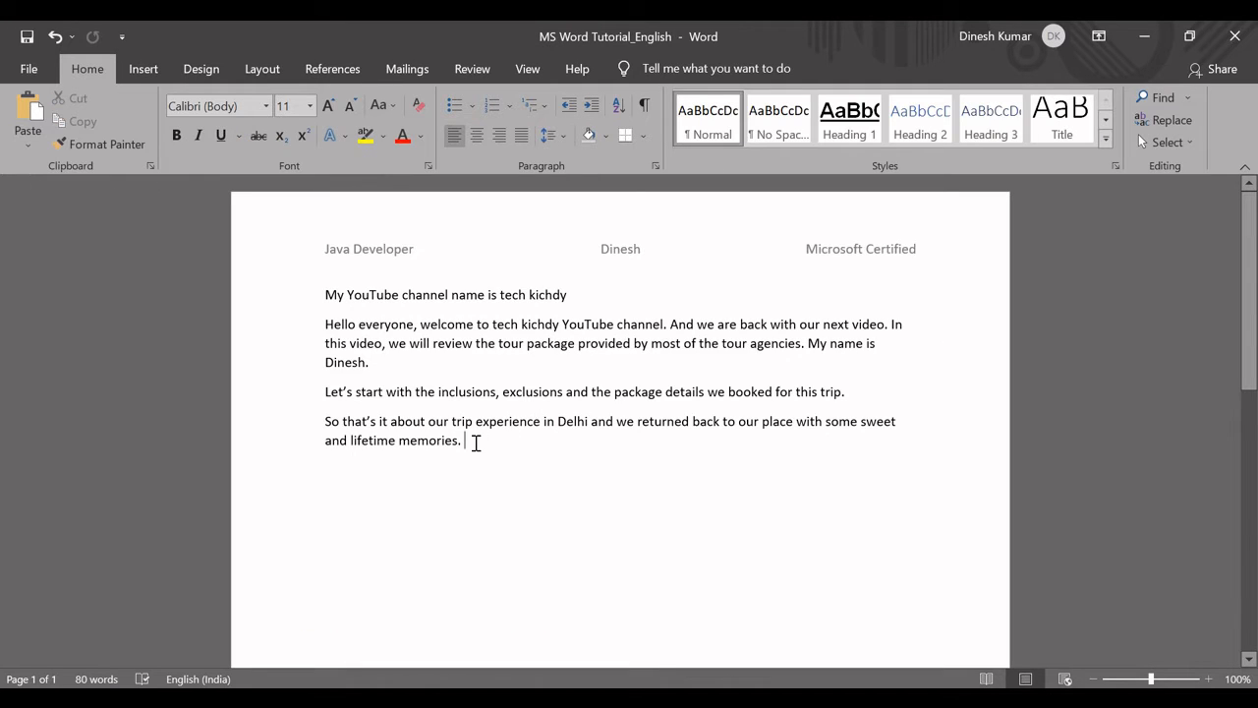
key(Return)
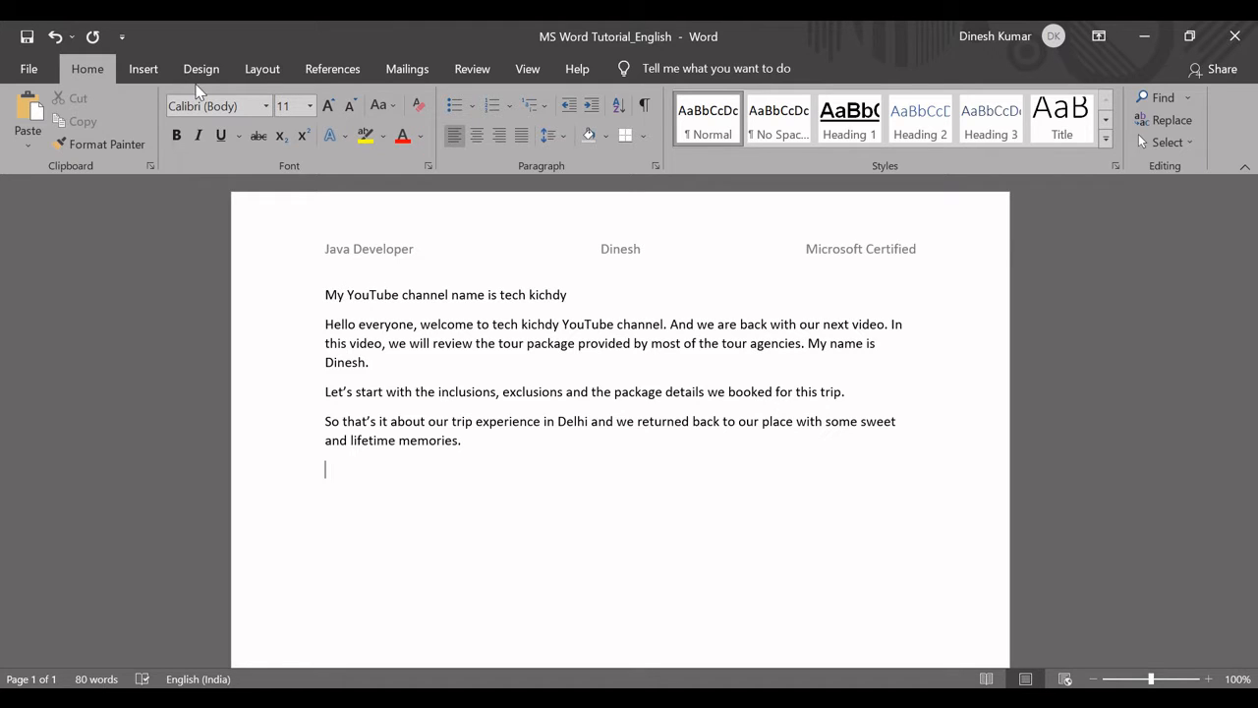
click(146, 74)
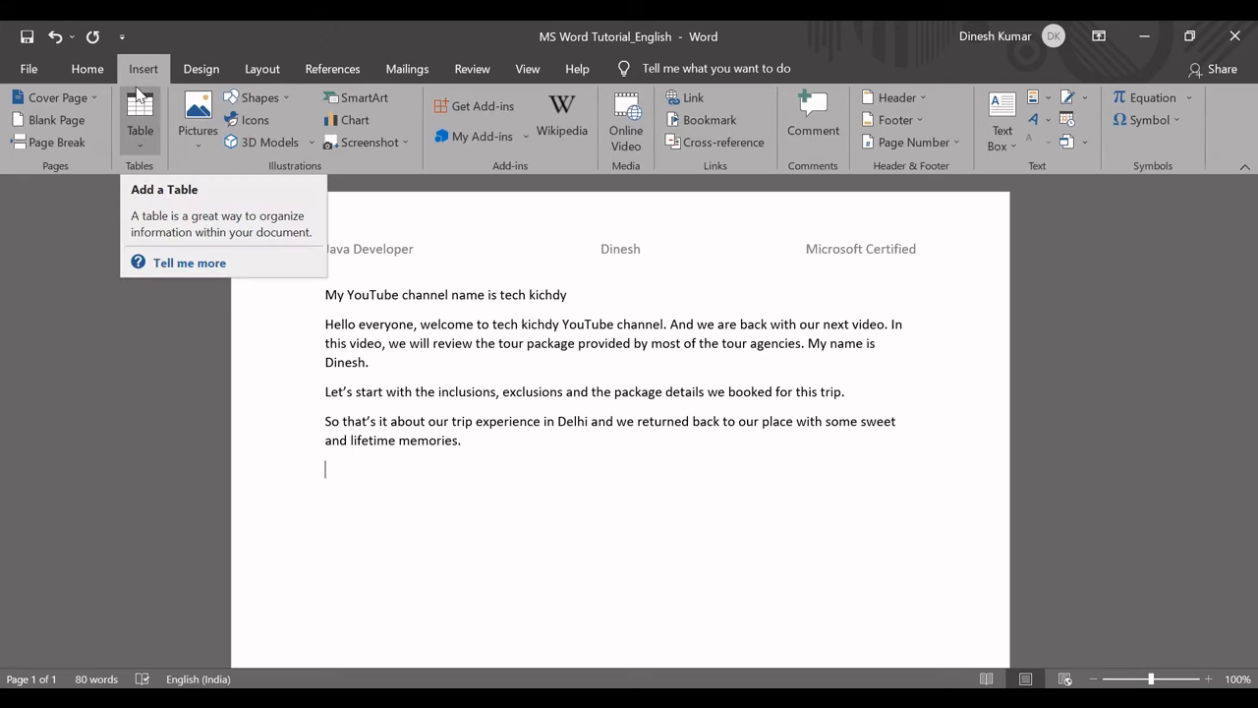
click(138, 137)
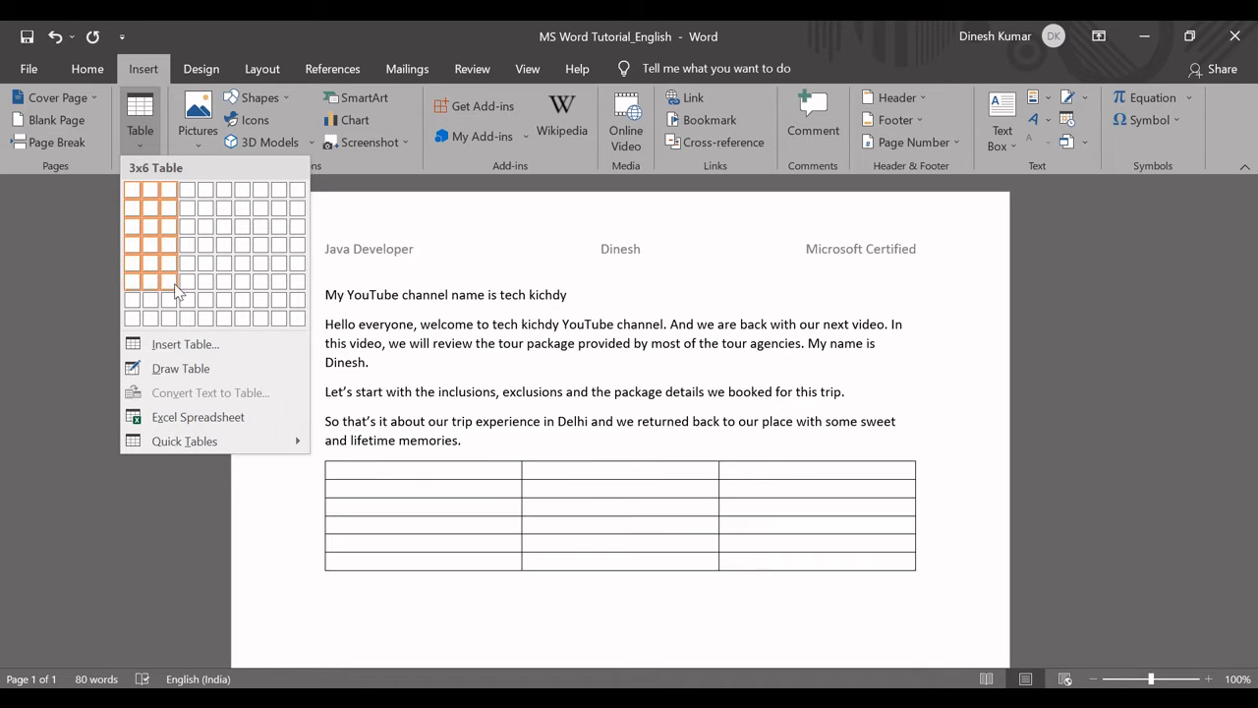
click(187, 318)
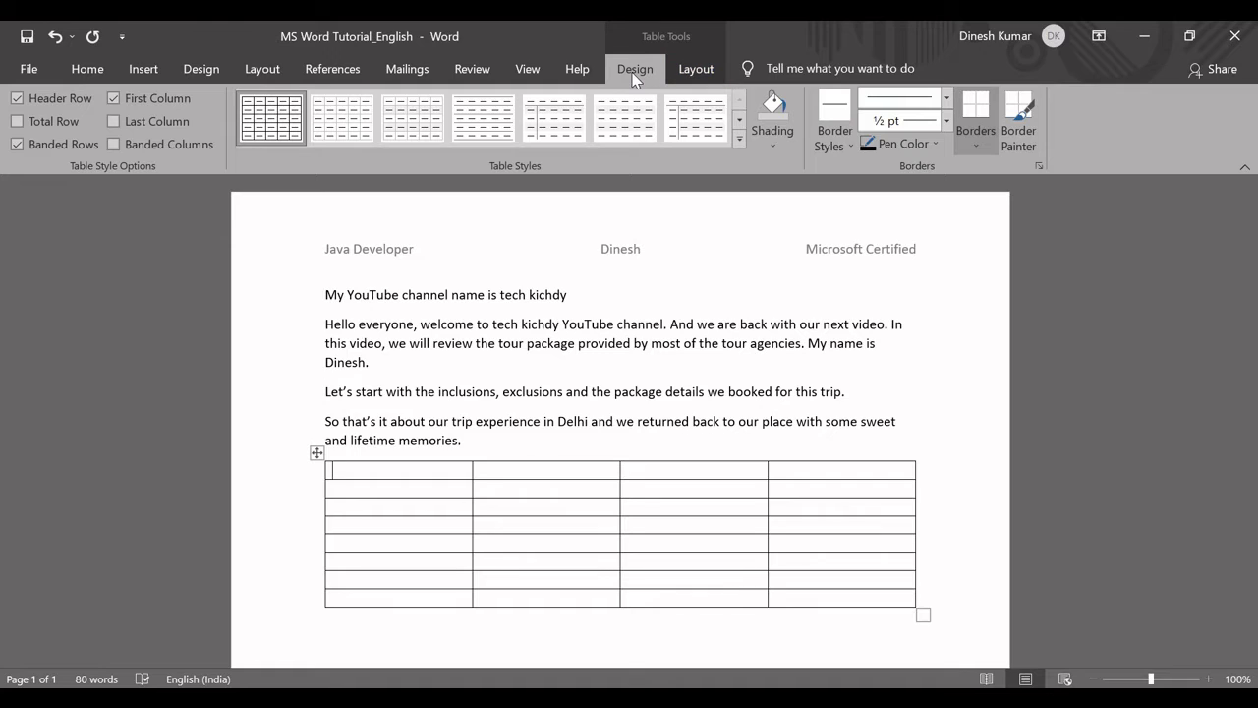
Select the whole table and look over the design and layout tools available for it.
click(314, 452)
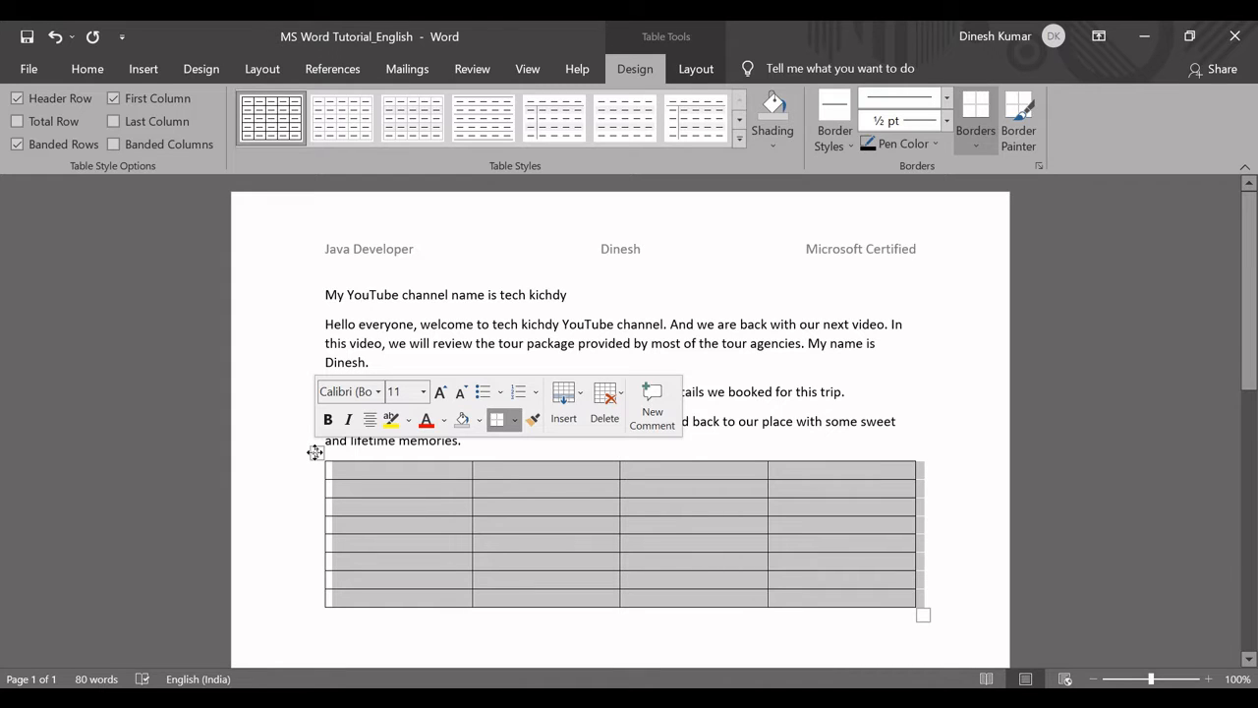
click(375, 477)
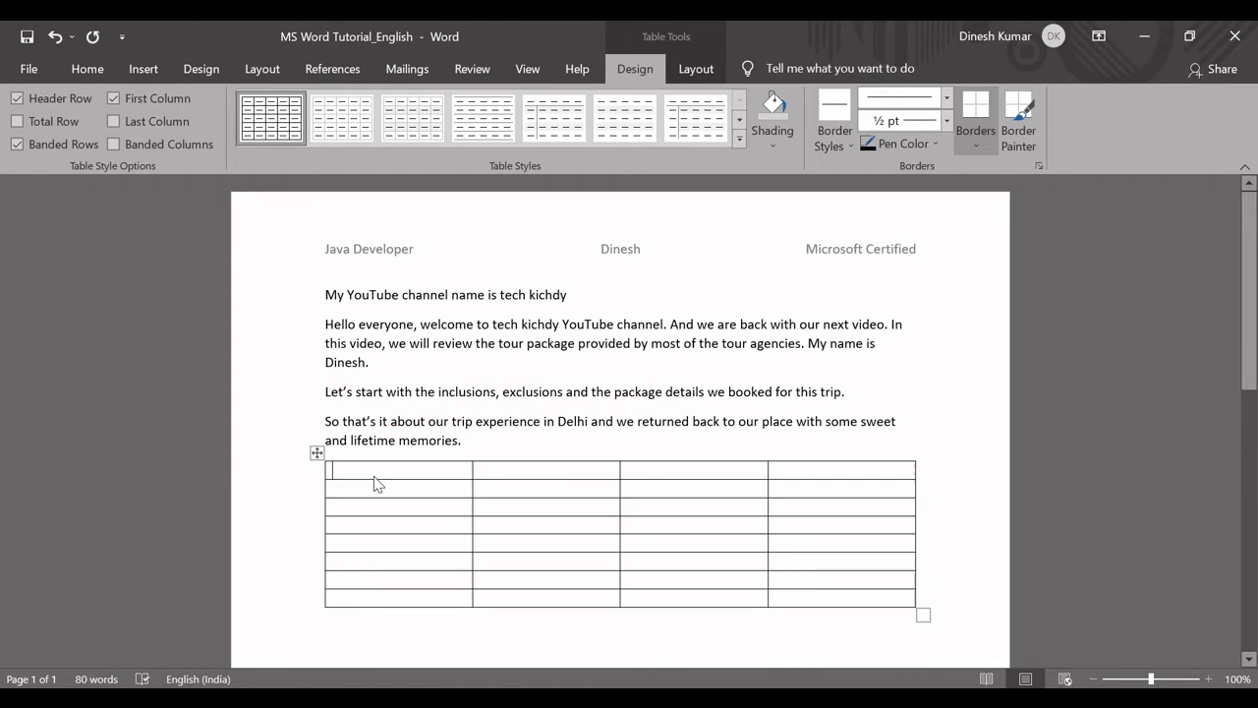
click(316, 452)
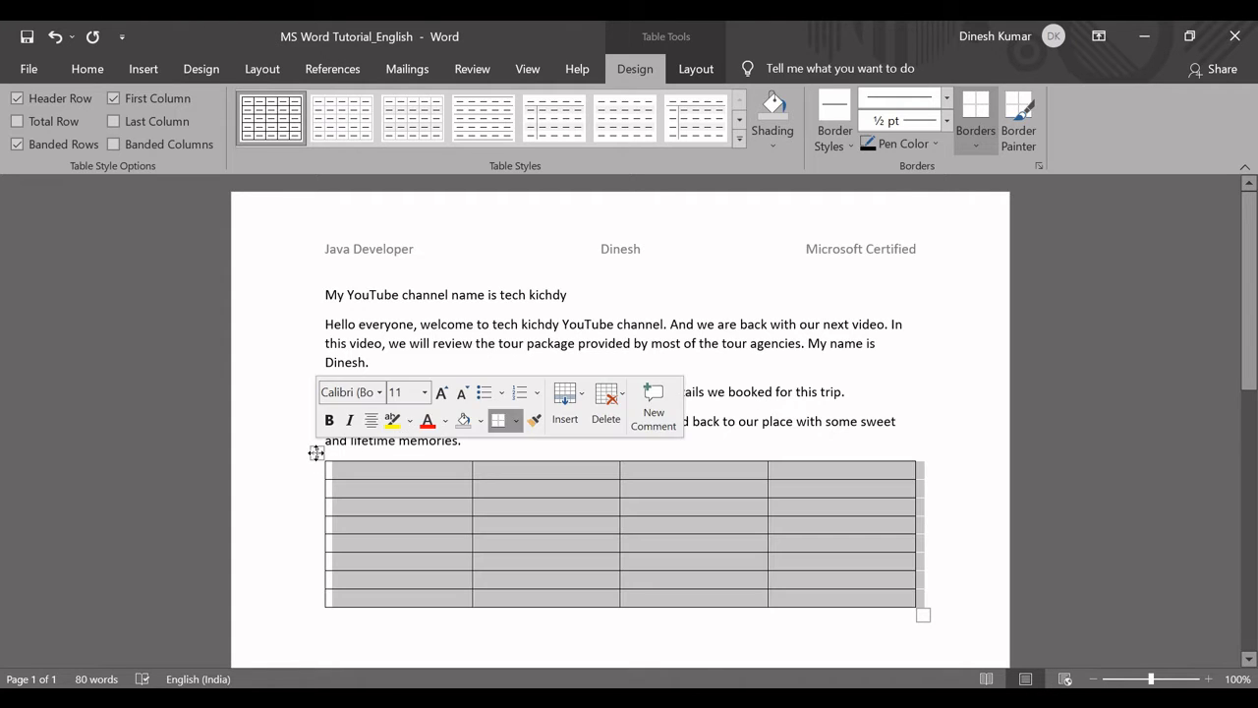
click(699, 68)
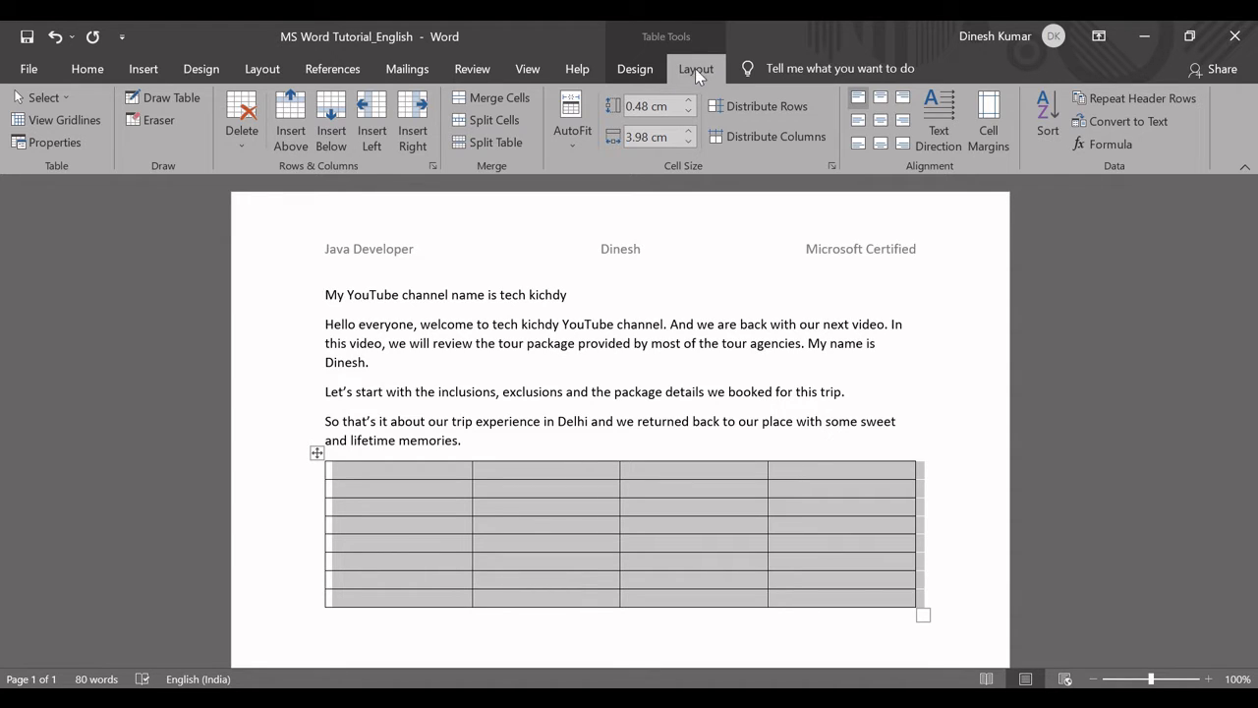
click(639, 70)
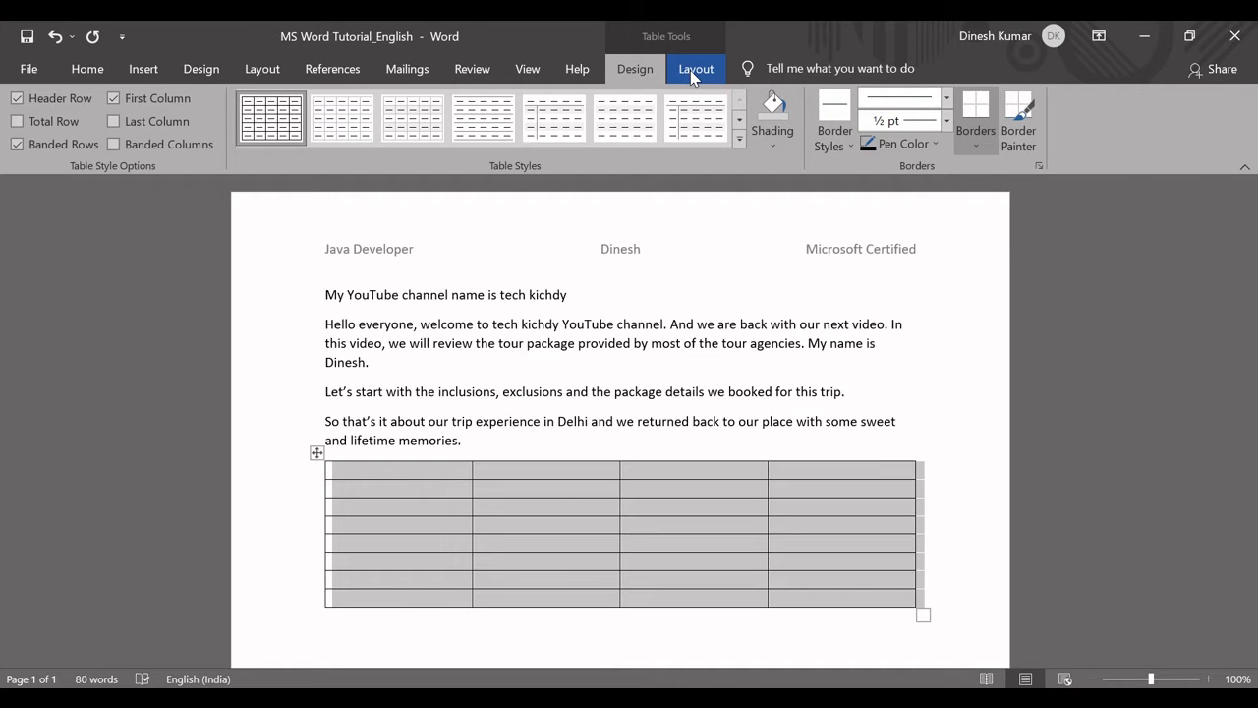
click(688, 71)
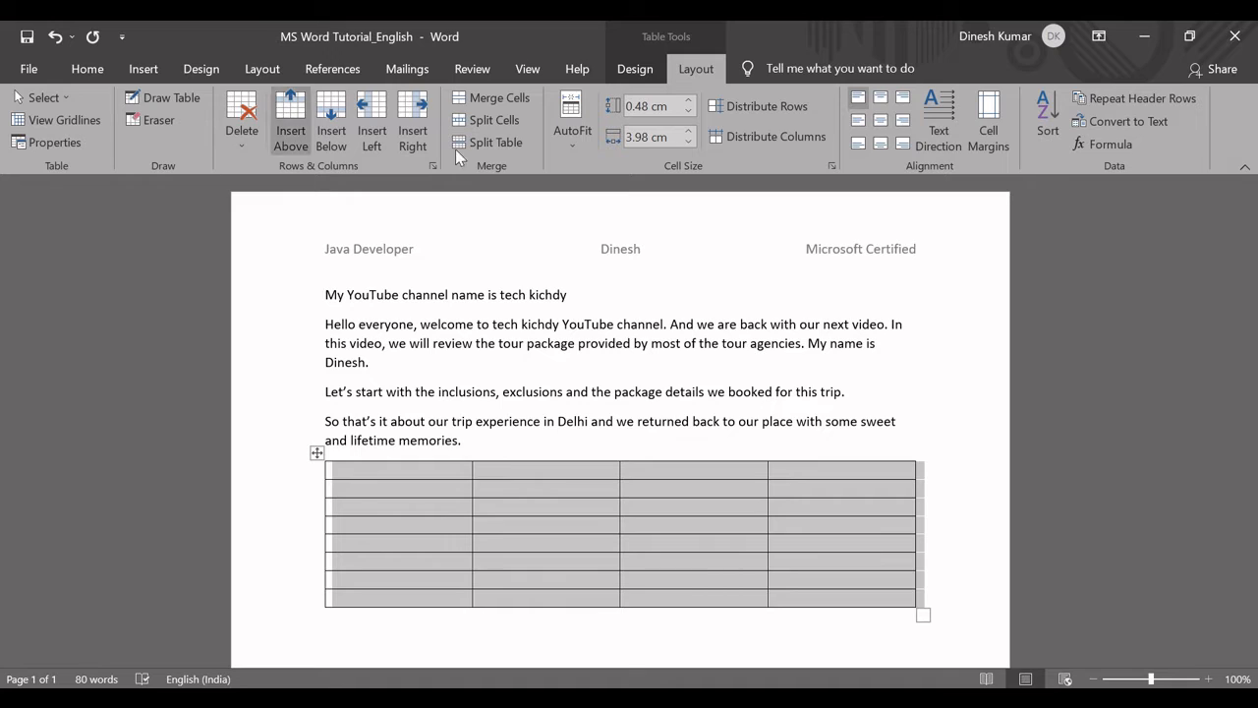
Enter "MS Word" in the first cell of the table.
click(395, 496)
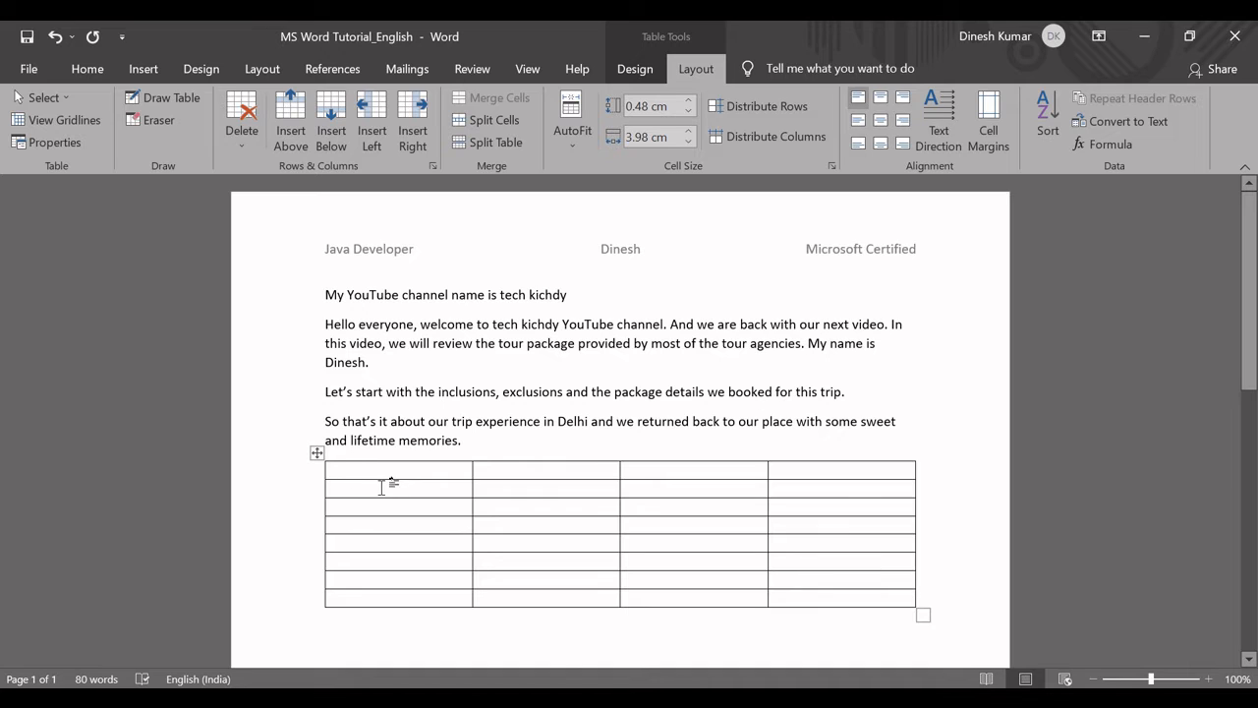
click(337, 469)
text(MS Word)
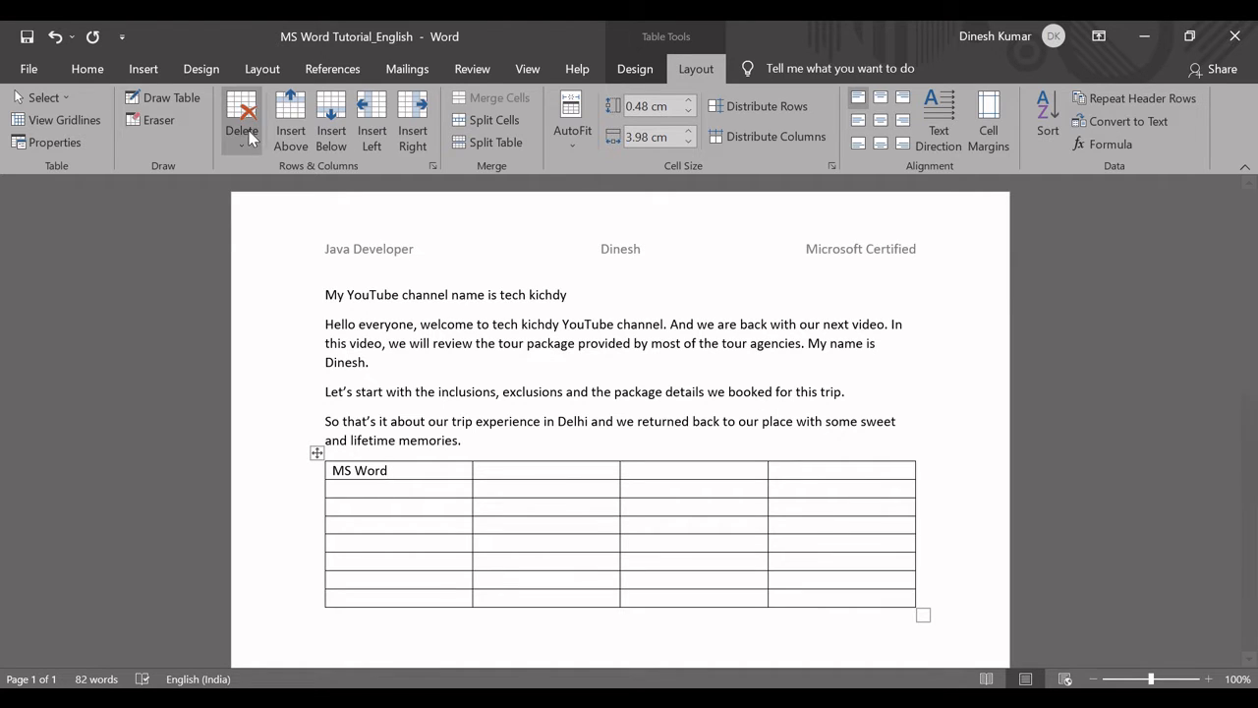
Insert one row above the MS Word row and one column to the right of the MS Word cell.
click(285, 128)
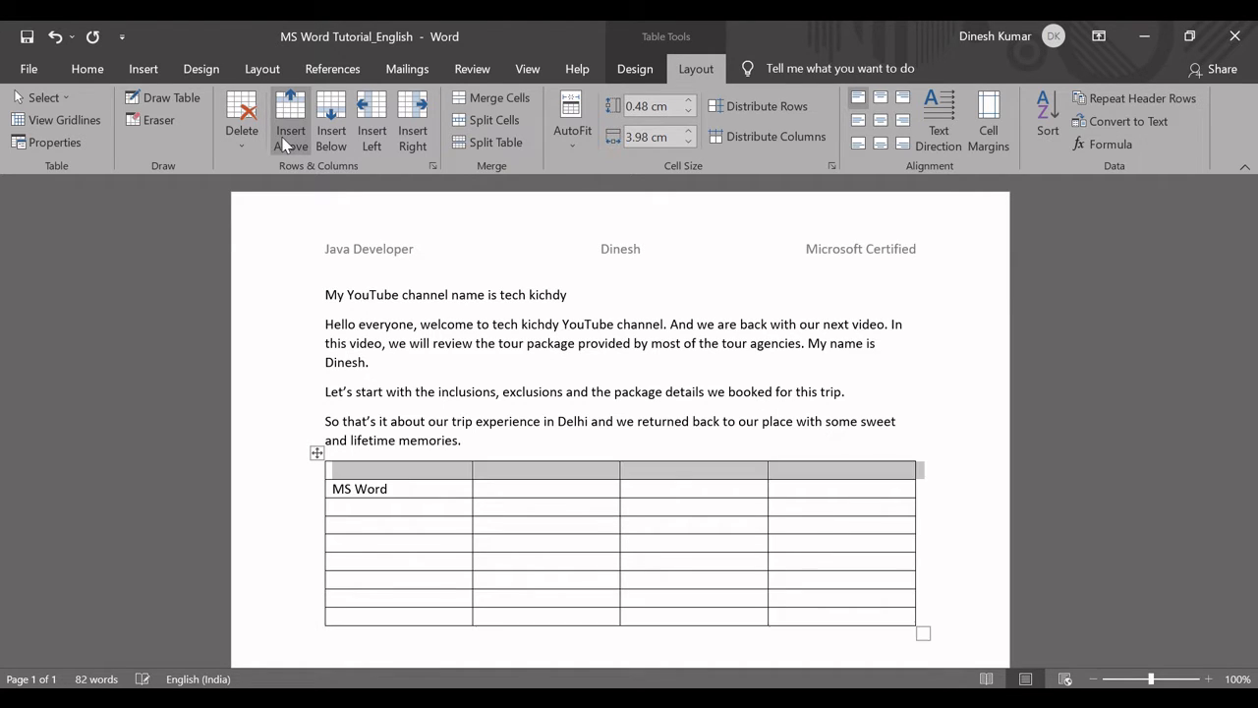
click(396, 472)
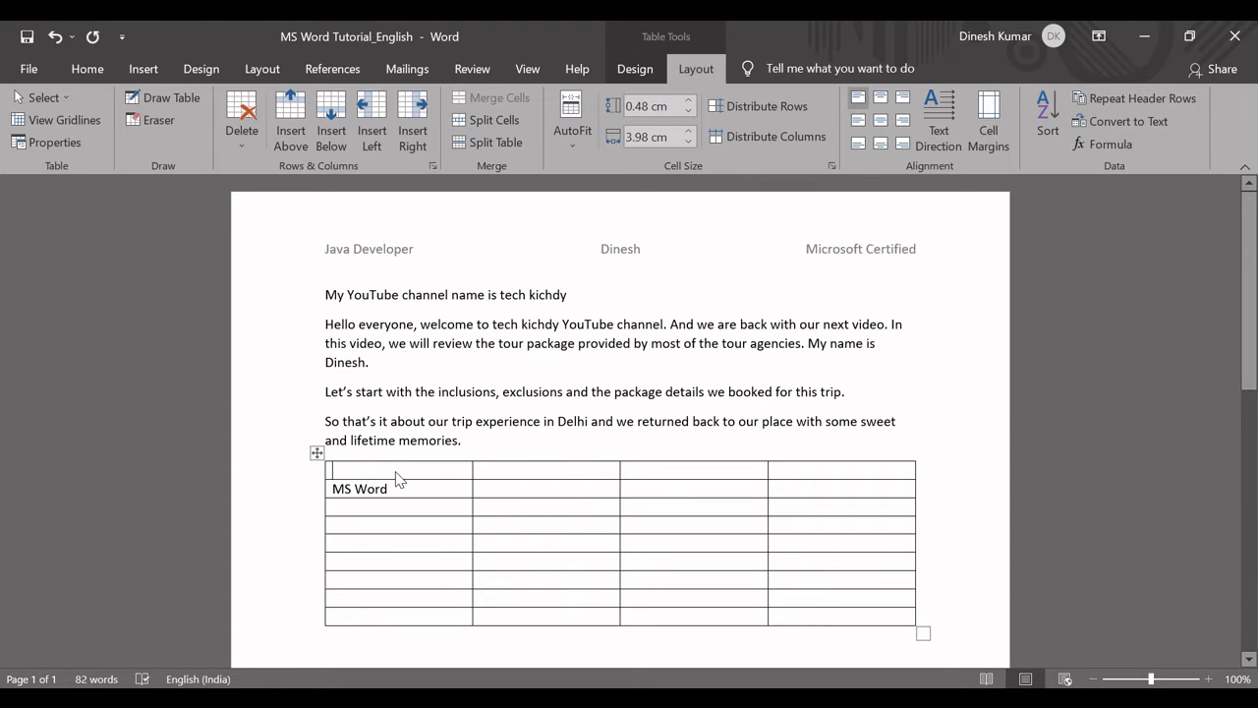
click(401, 486)
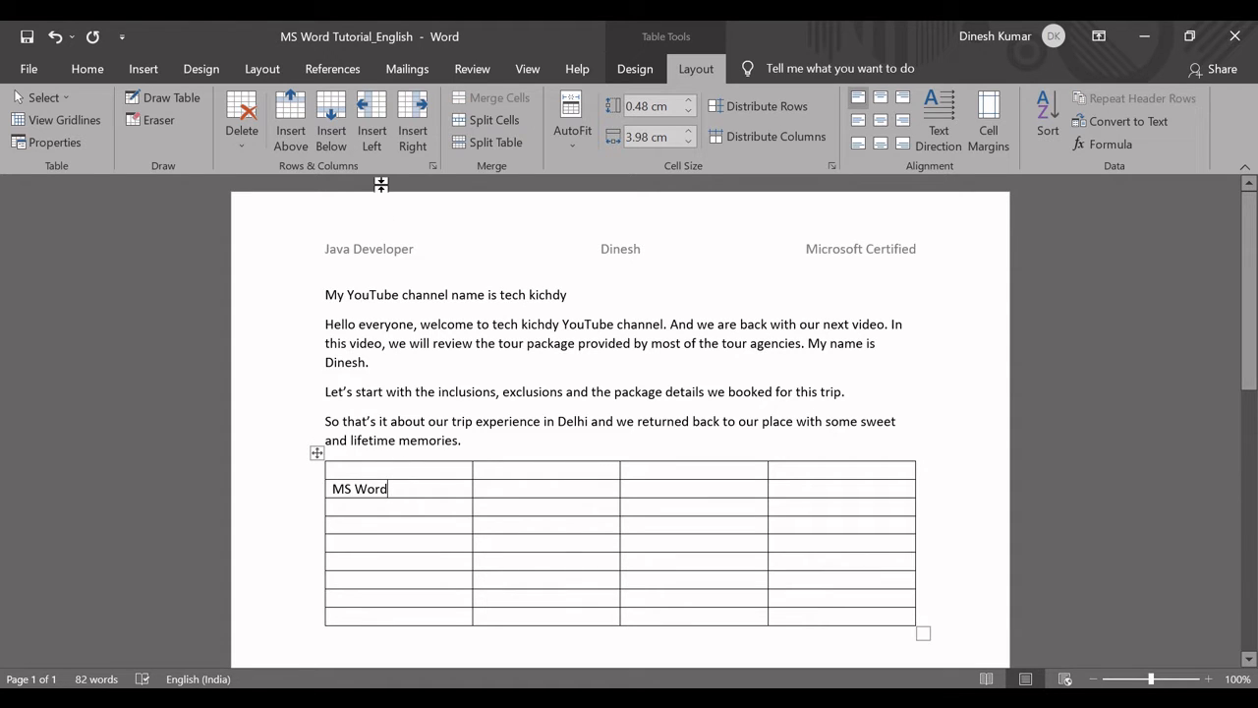
click(412, 126)
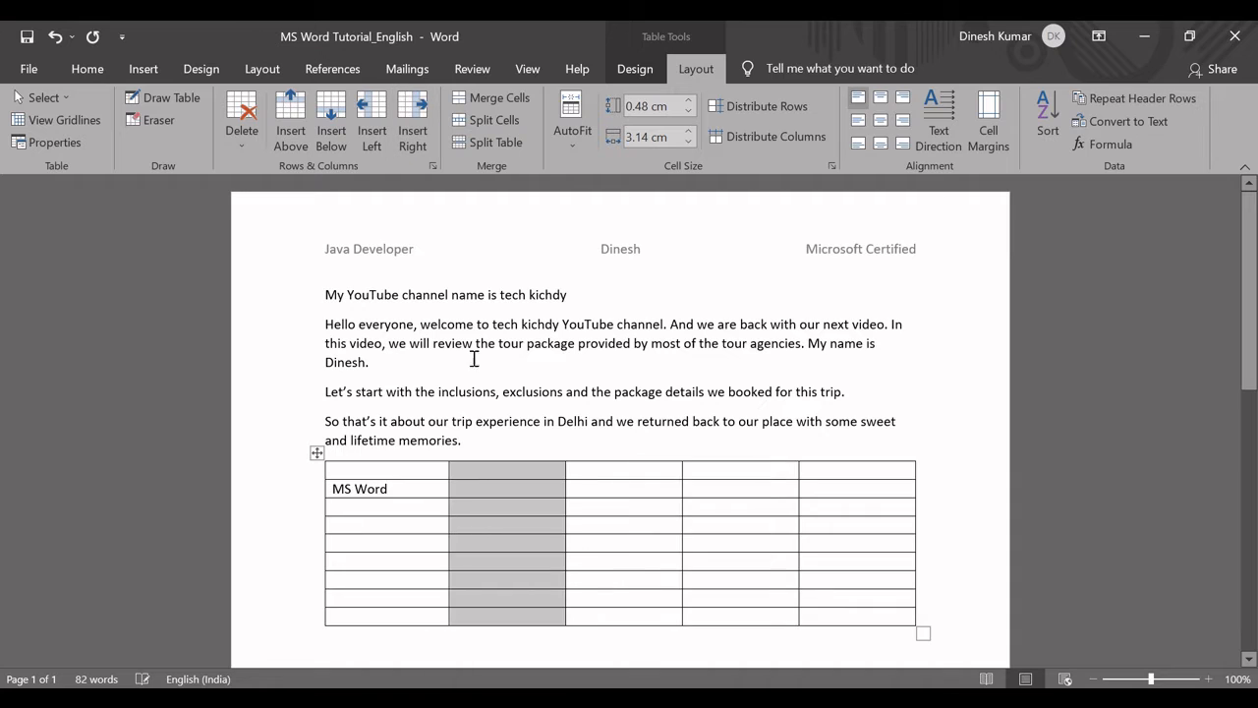
click(489, 497)
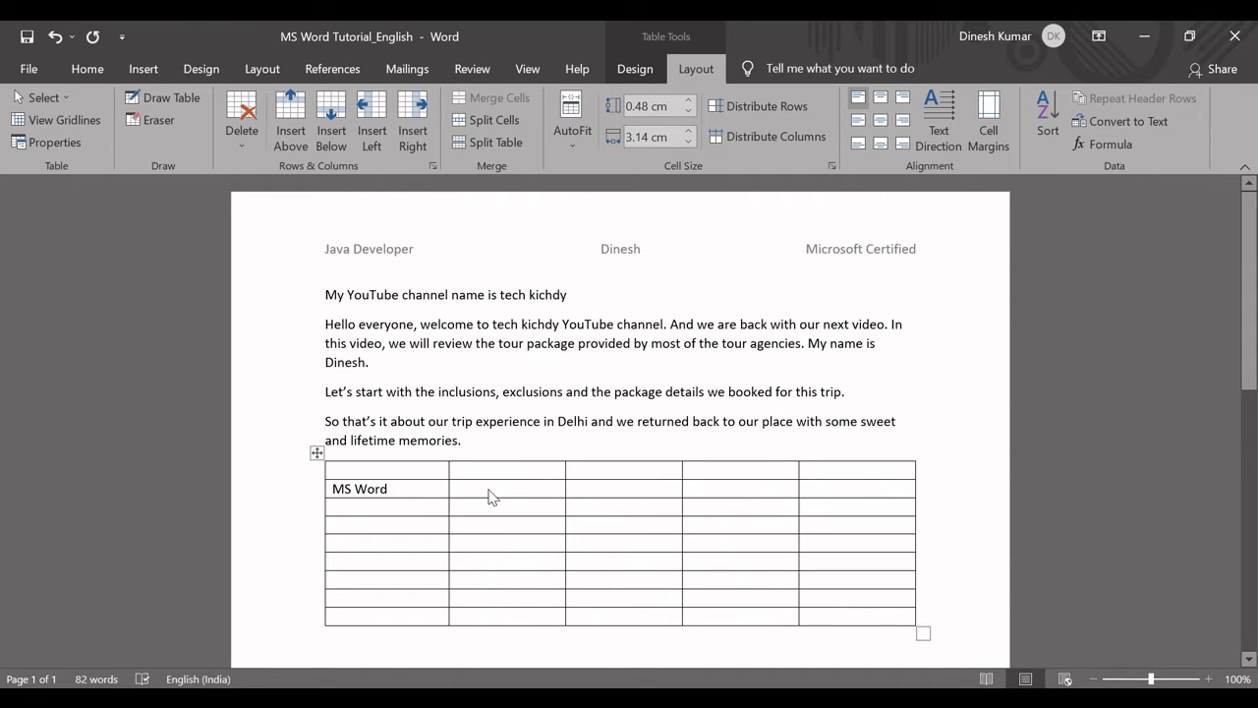
Insert another row directly above the MS Word row.
click(401, 488)
right_click(411, 494)
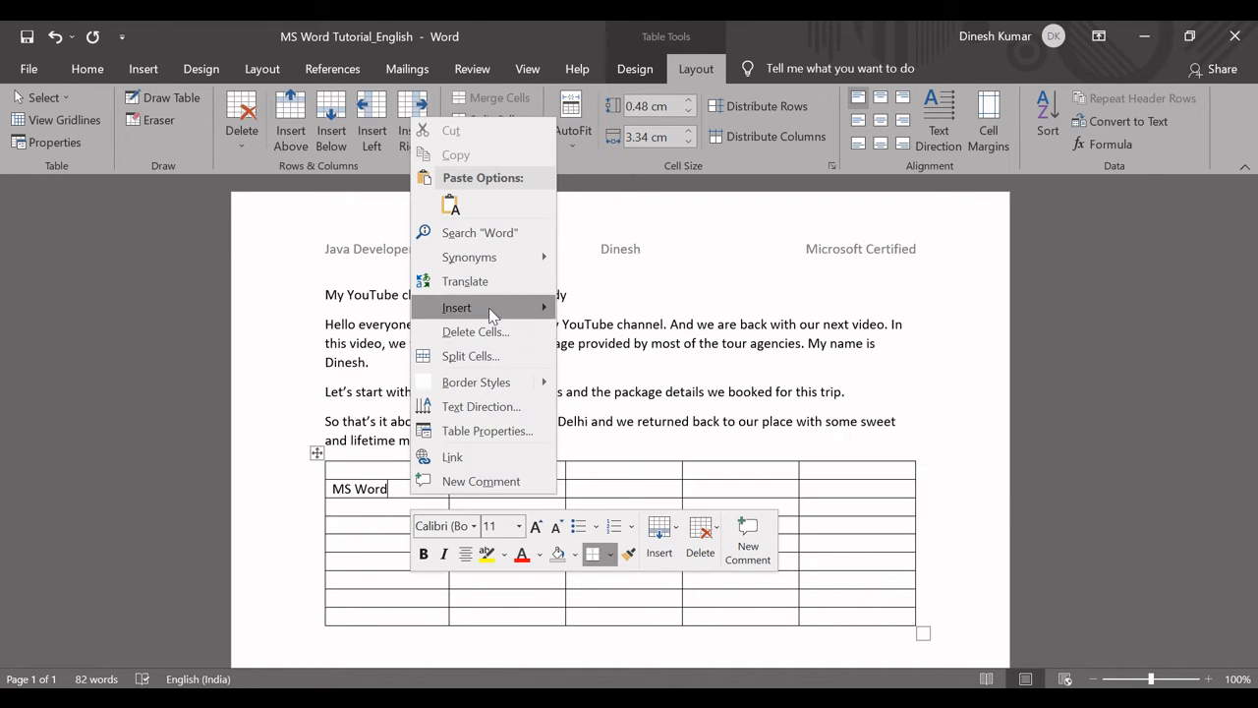
mouse_move(489, 307)
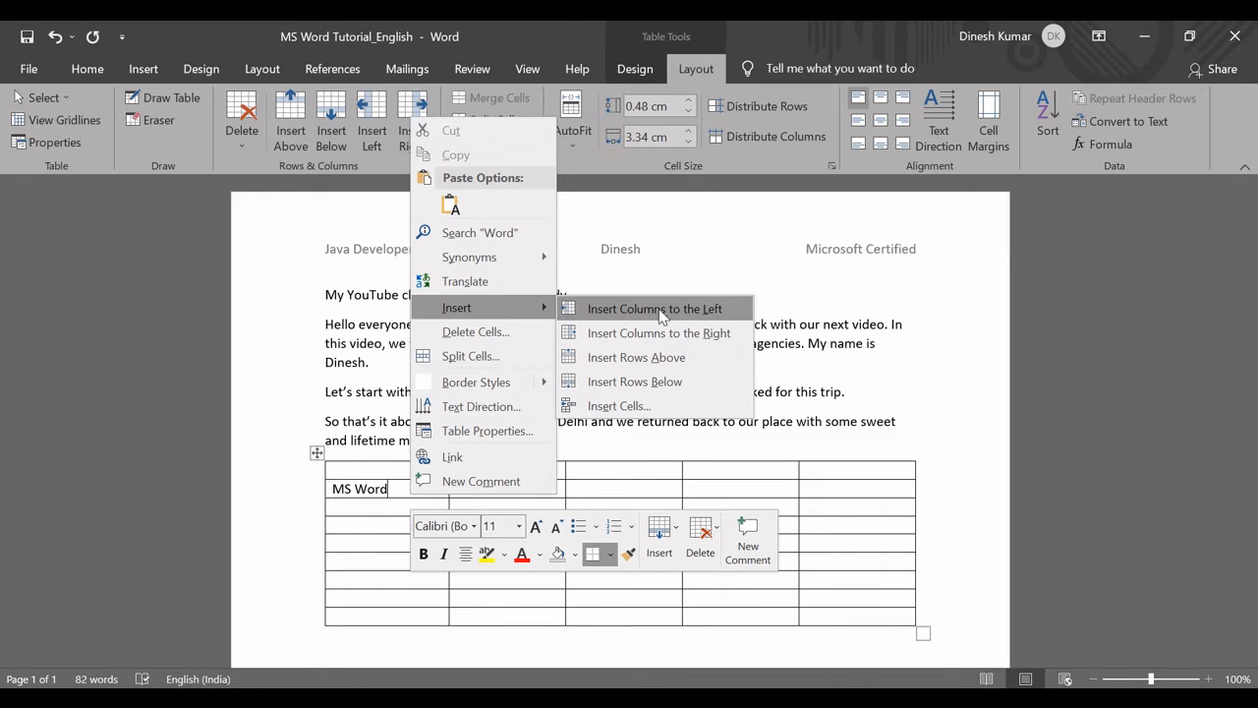
click(625, 357)
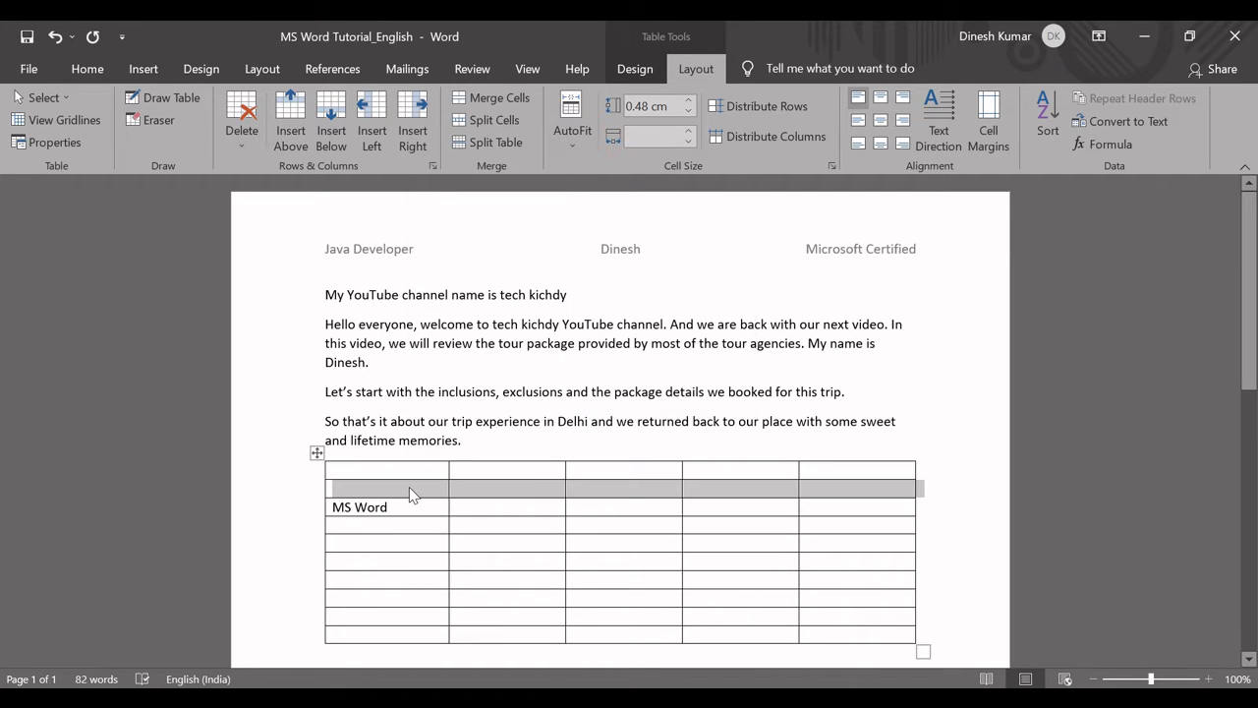
click(407, 489)
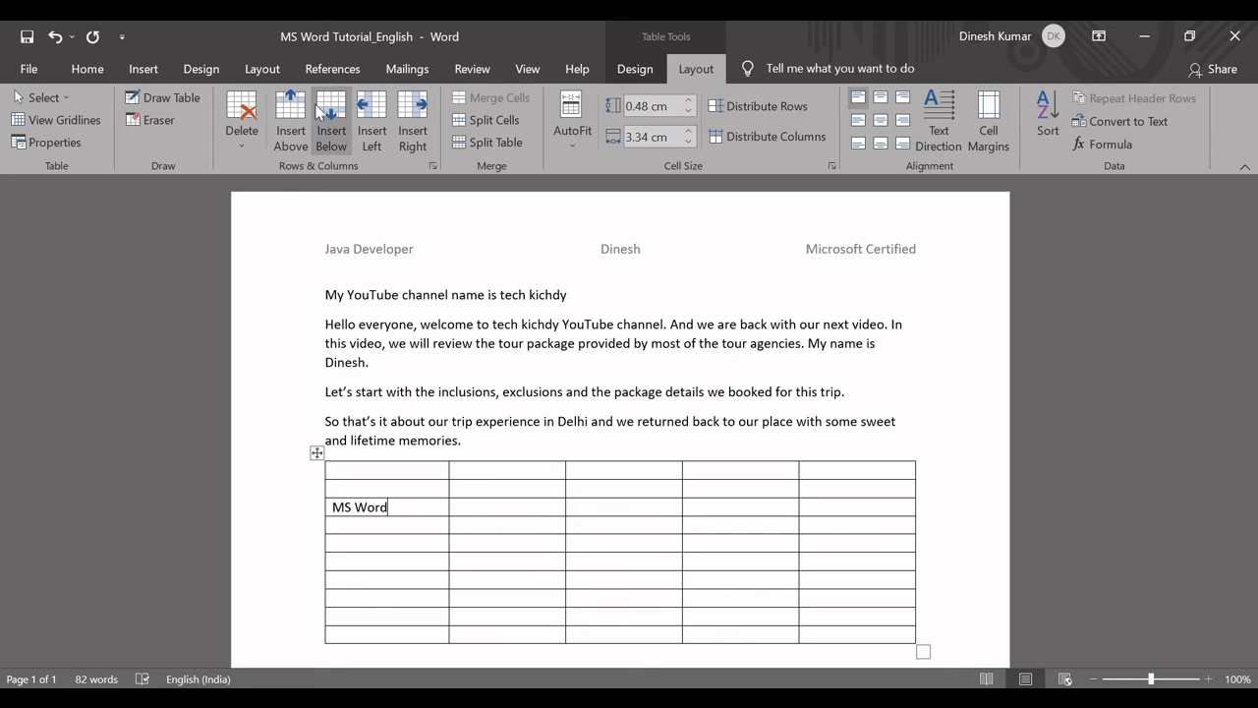
Insert two rows at once above the table's first two rows.
click(357, 469)
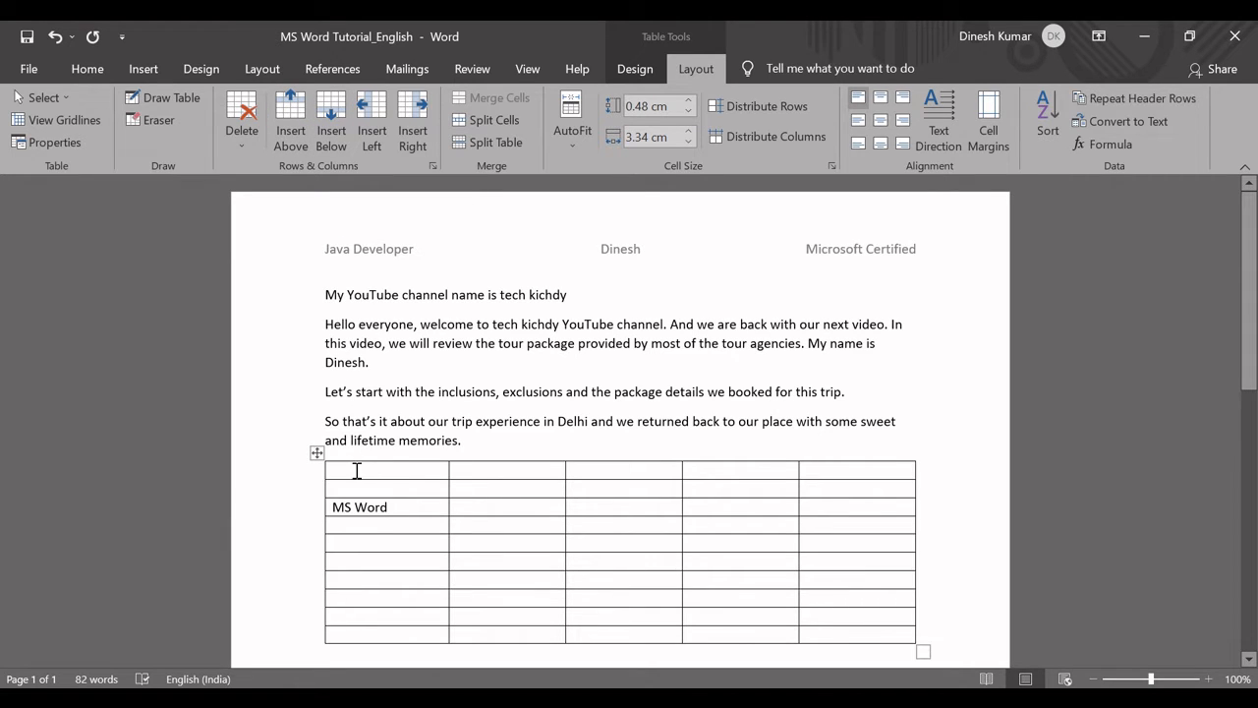
drag(353, 476, 353, 488)
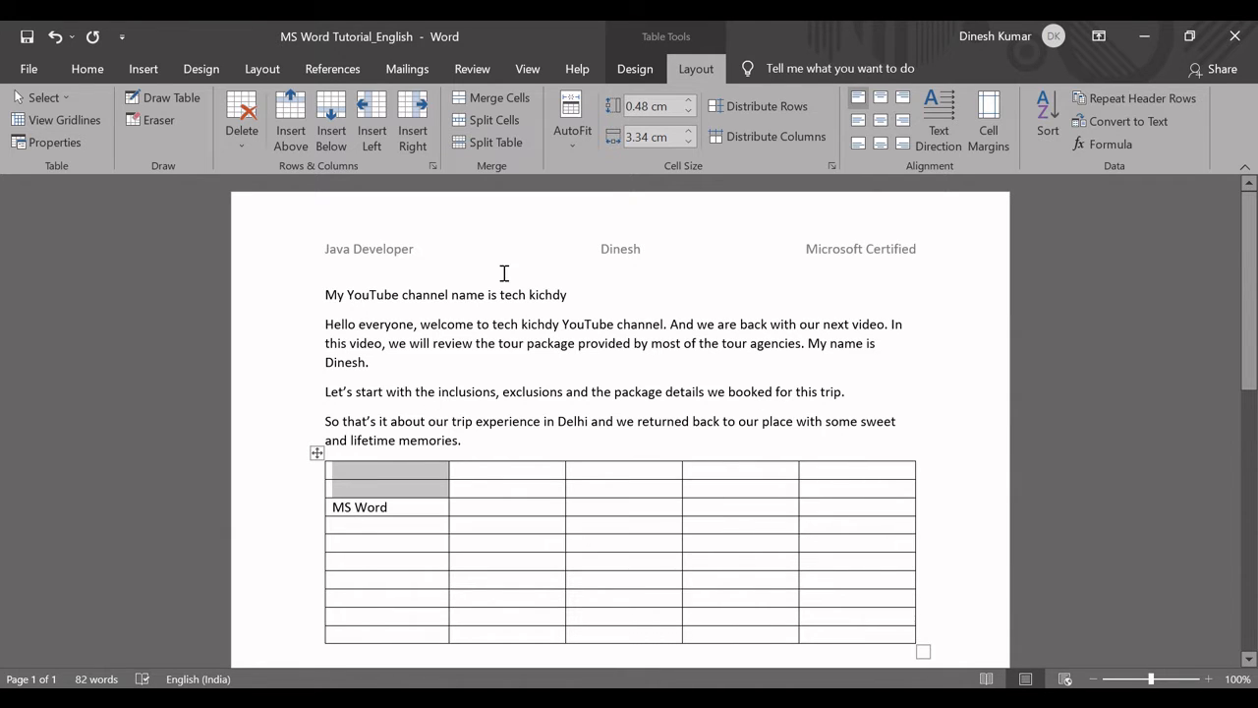
click(292, 122)
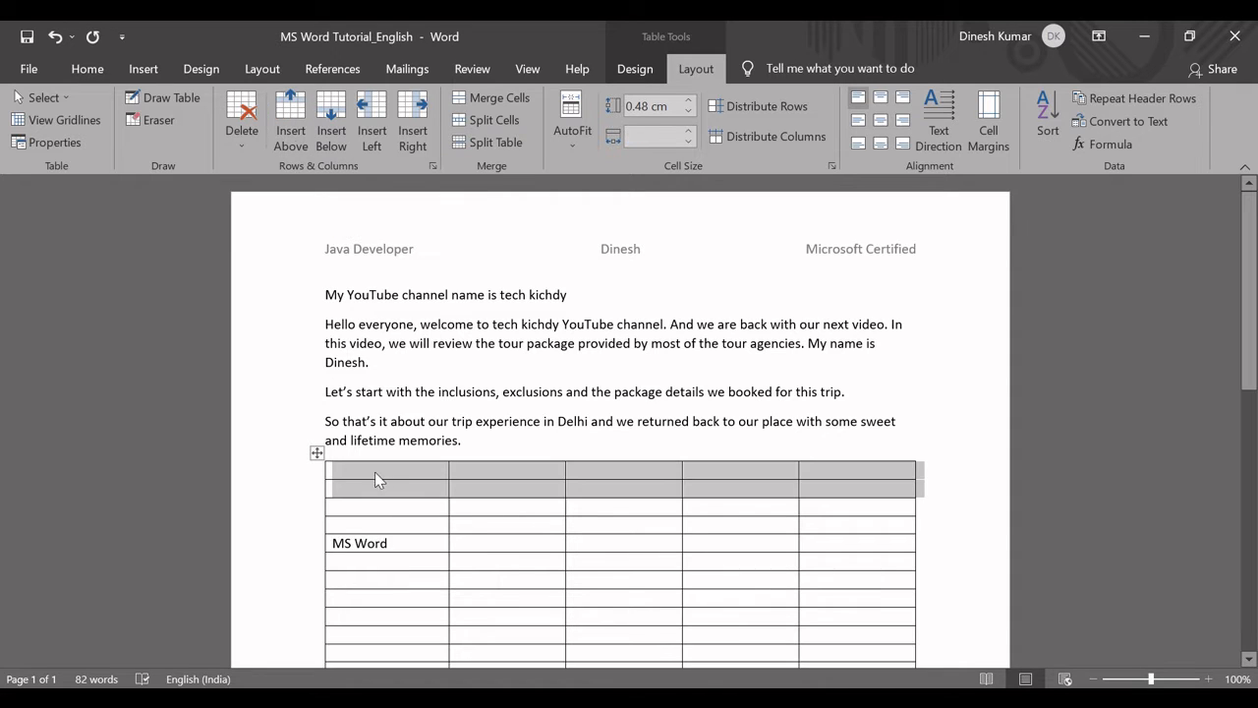
Insert four rows at once above the table's first four rows.
drag(366, 470, 381, 526)
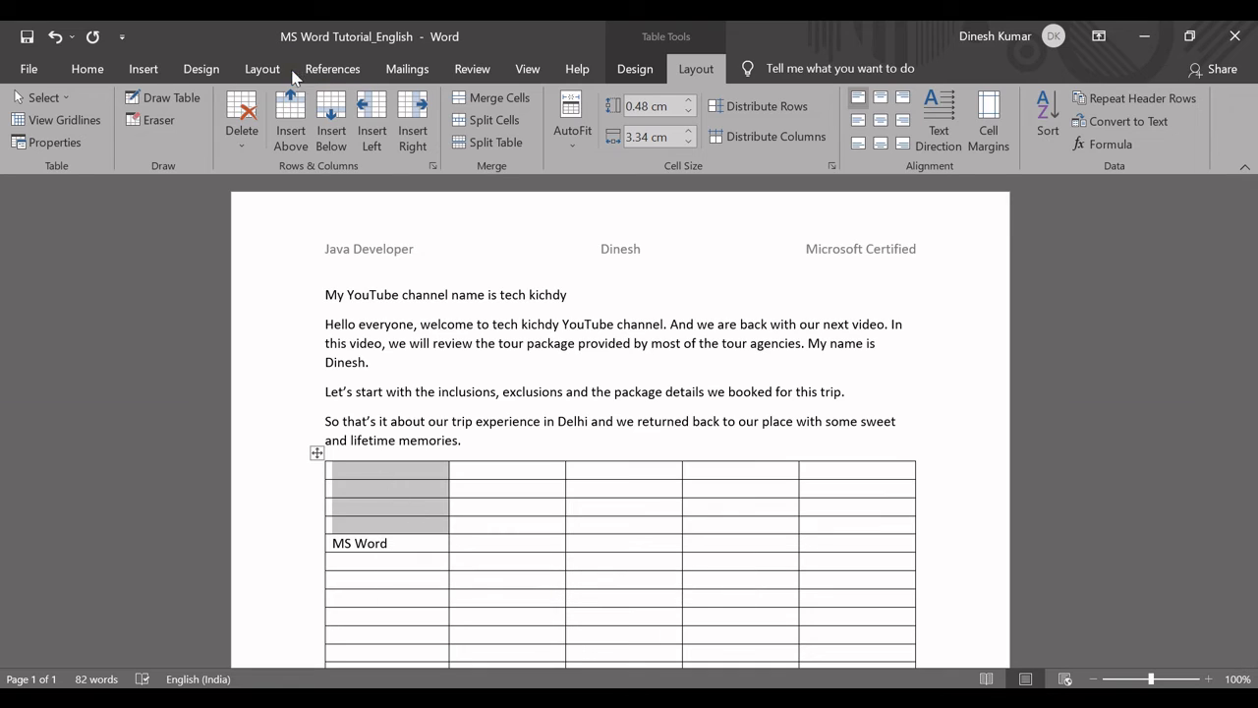
click(303, 123)
click(371, 548)
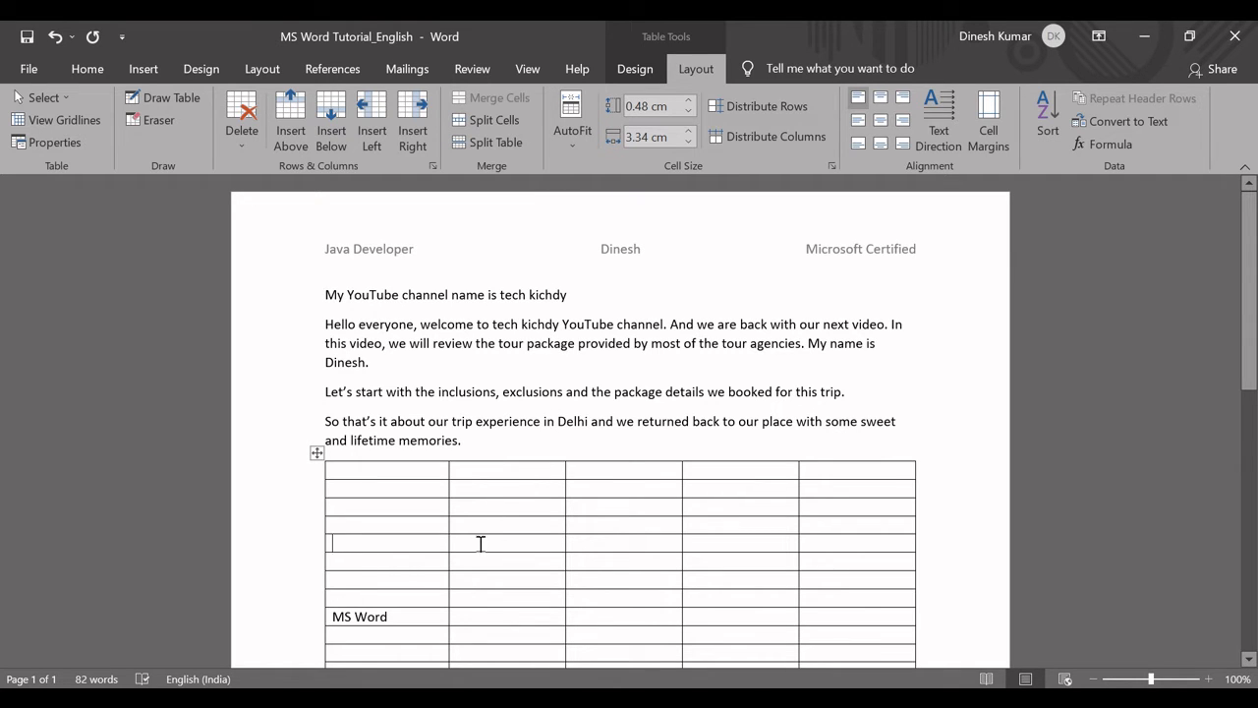
Try AutoFit Contents on the table from the MS Word cell and undo it.
click(573, 138)
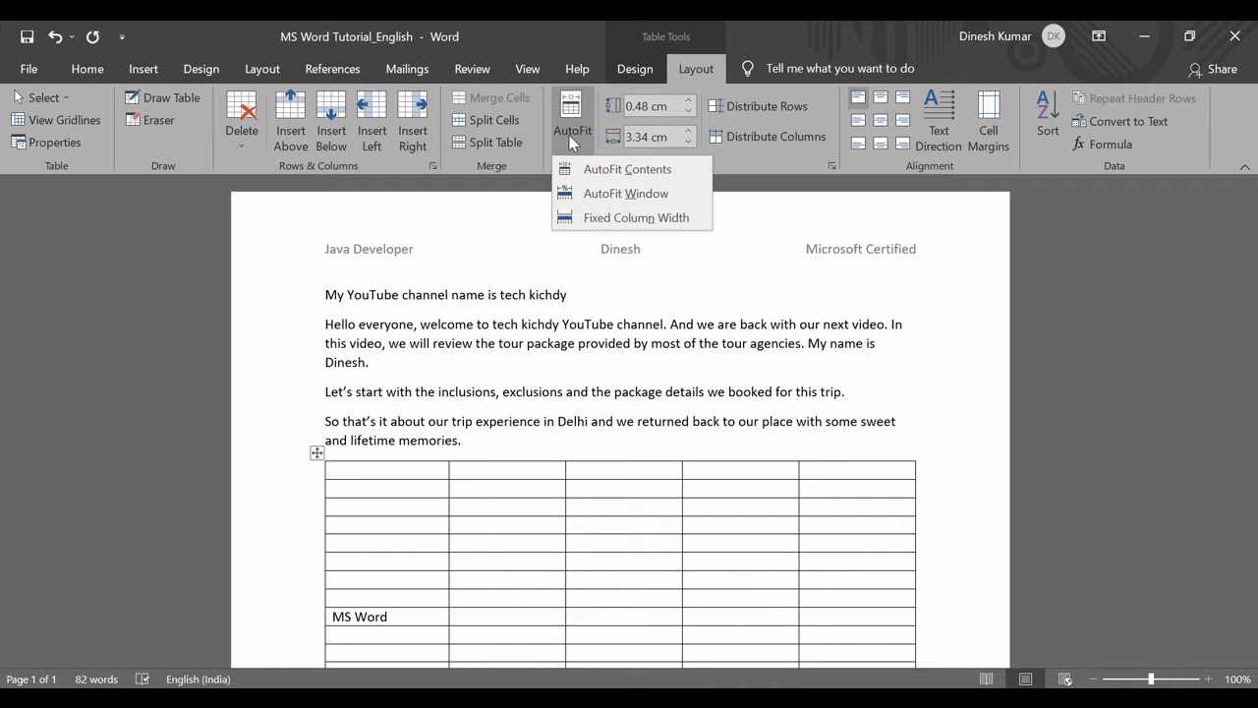
click(402, 617)
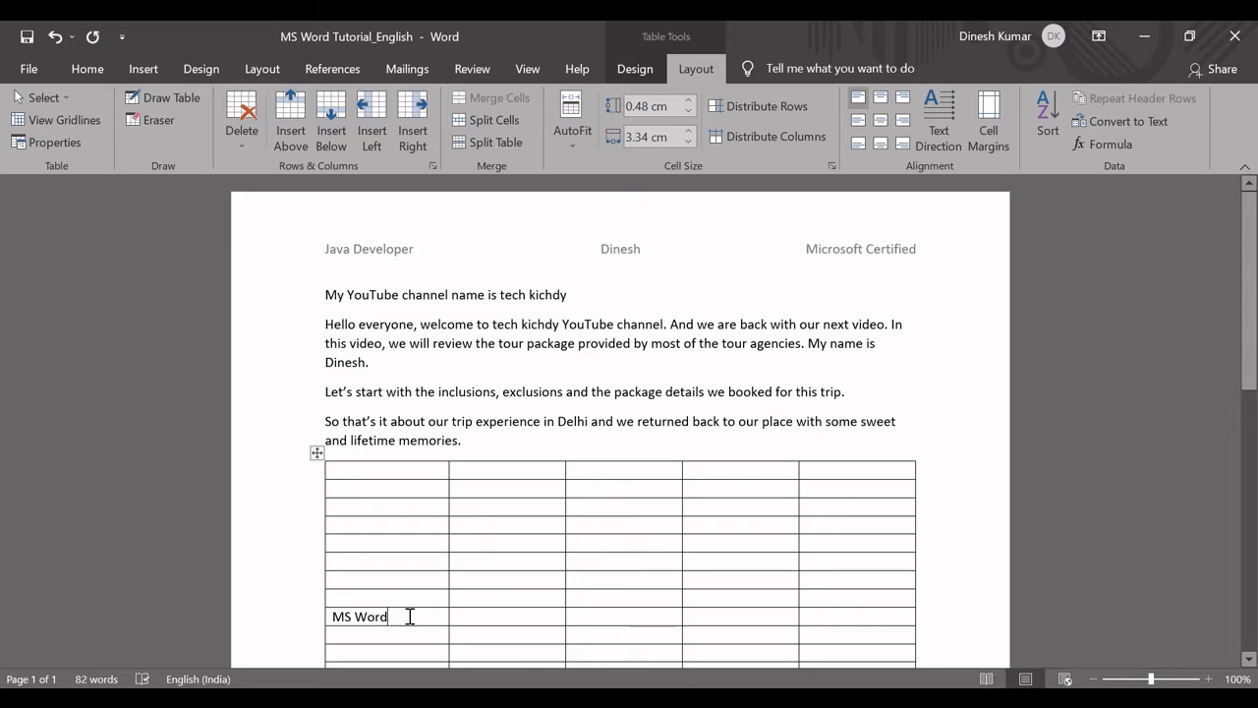
click(573, 146)
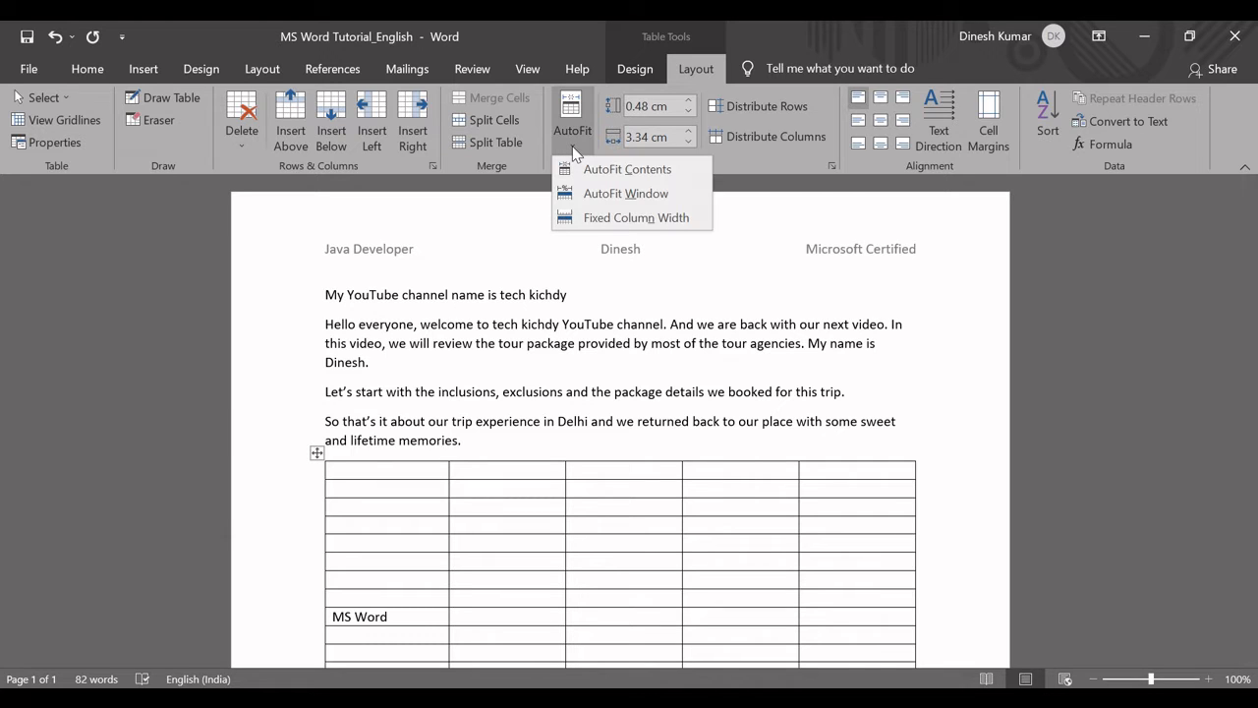
click(410, 616)
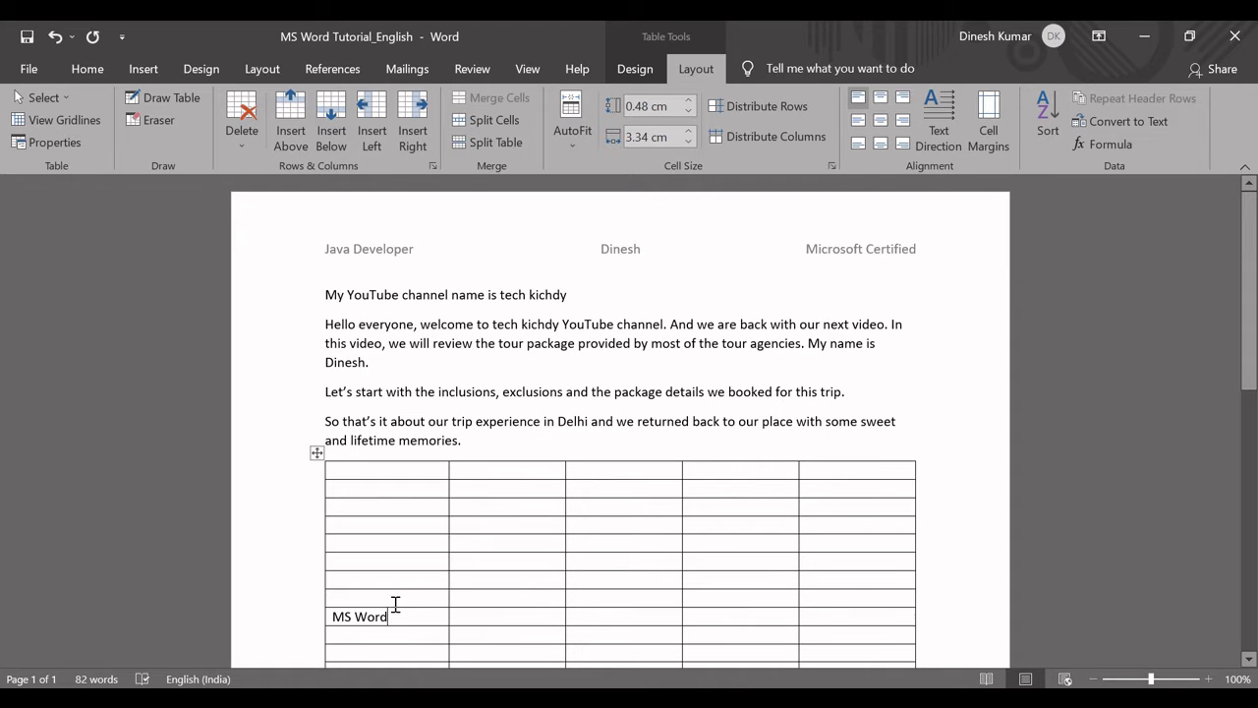
click(569, 146)
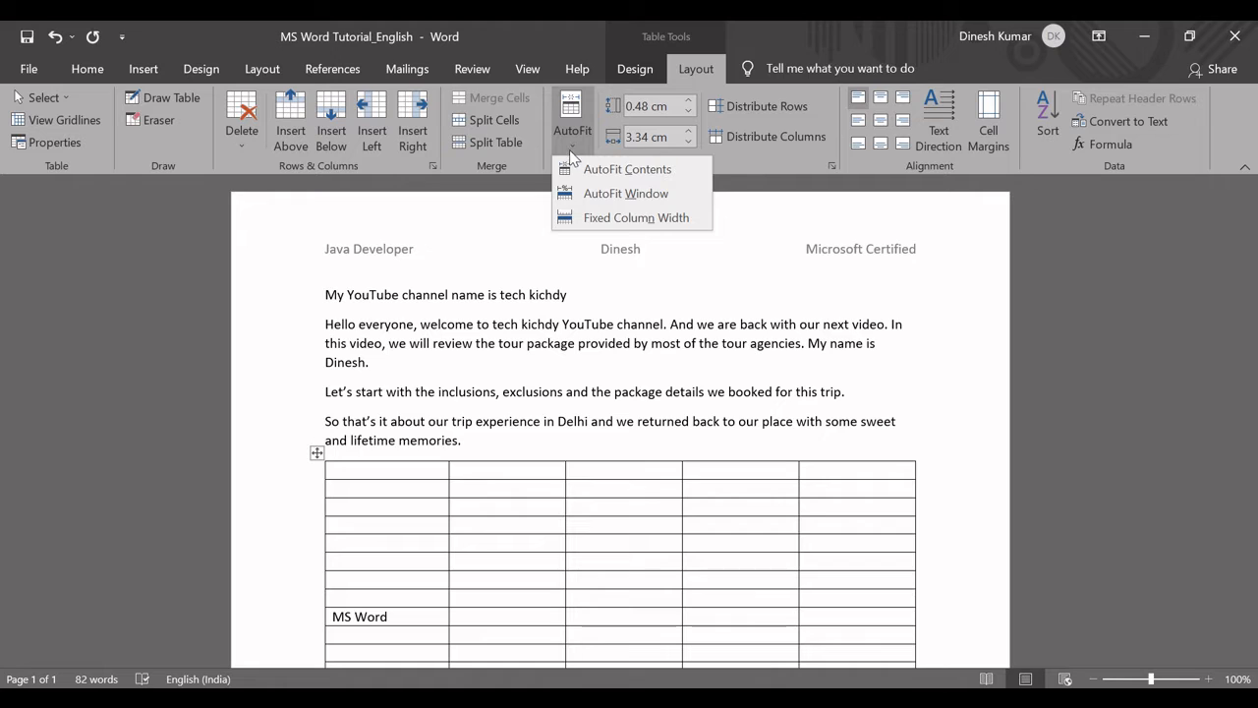
click(580, 169)
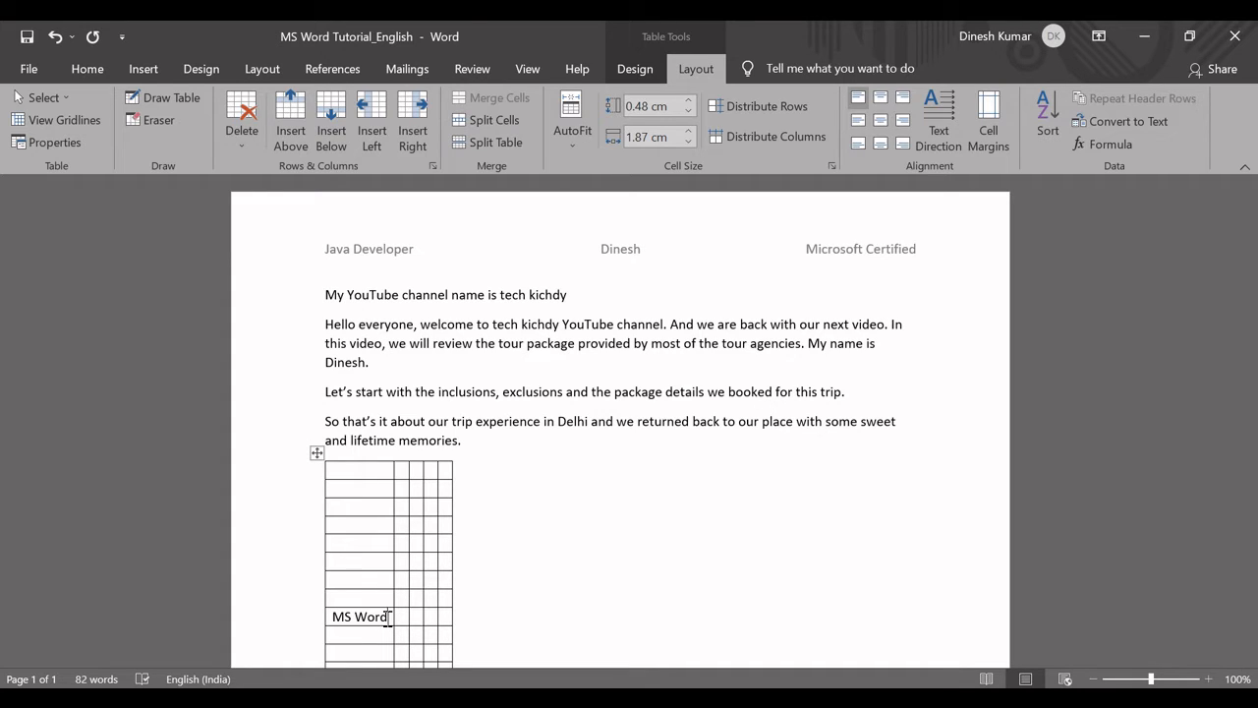
key(ctrl+z)
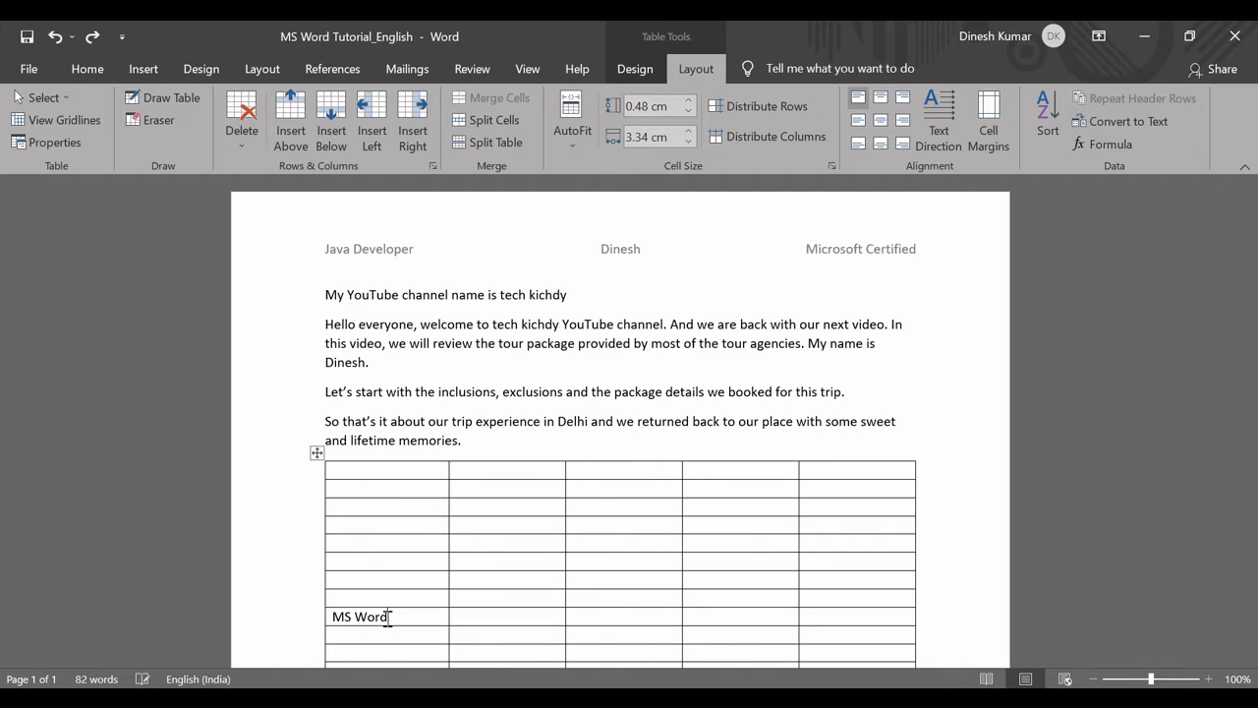
Apply AutoFit Window to the table so it spans the page's text width.
click(568, 145)
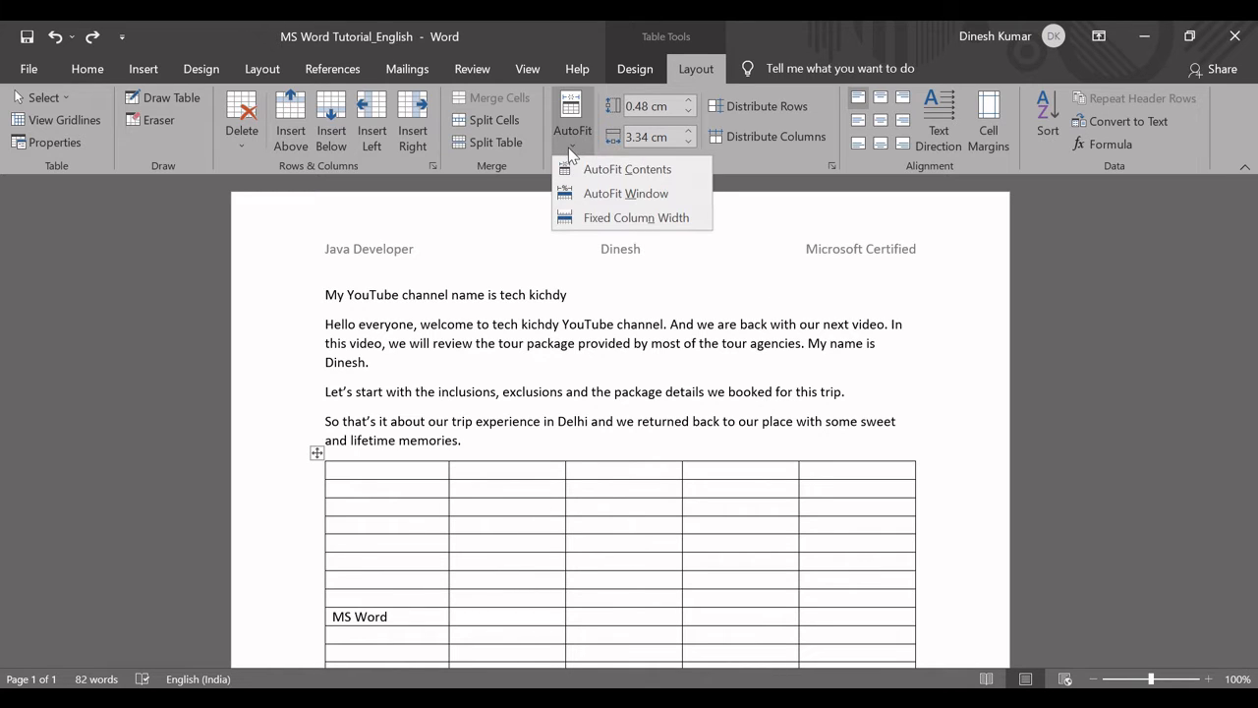
click(602, 194)
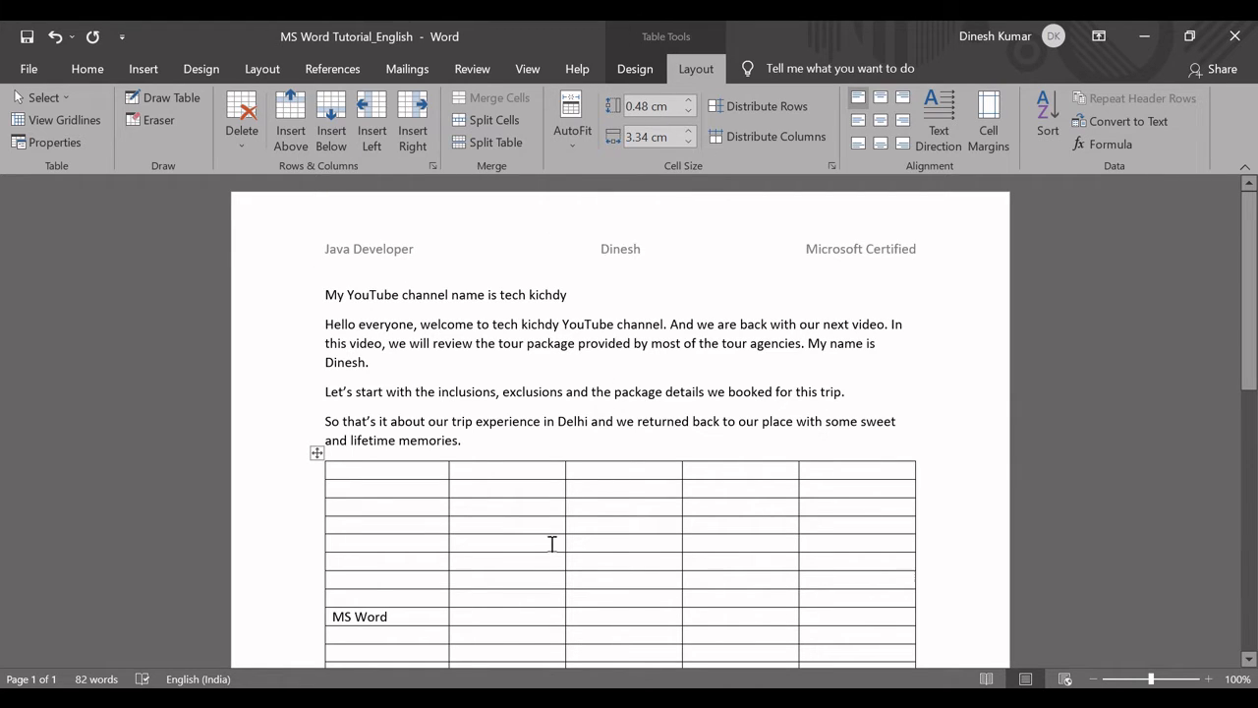
click(387, 579)
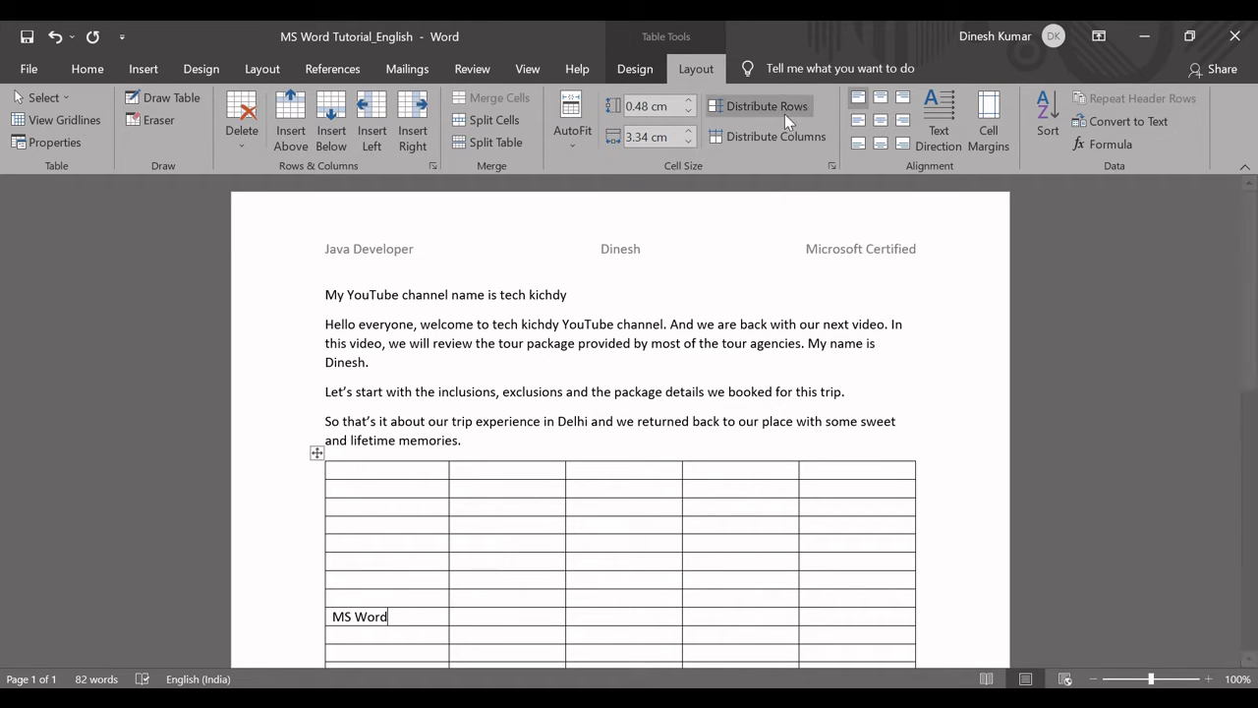
Try smaller and larger heights for the MS Word row, ending with a height of 1.1 cm.
click(688, 102)
click(688, 101)
click(688, 102)
click(688, 101)
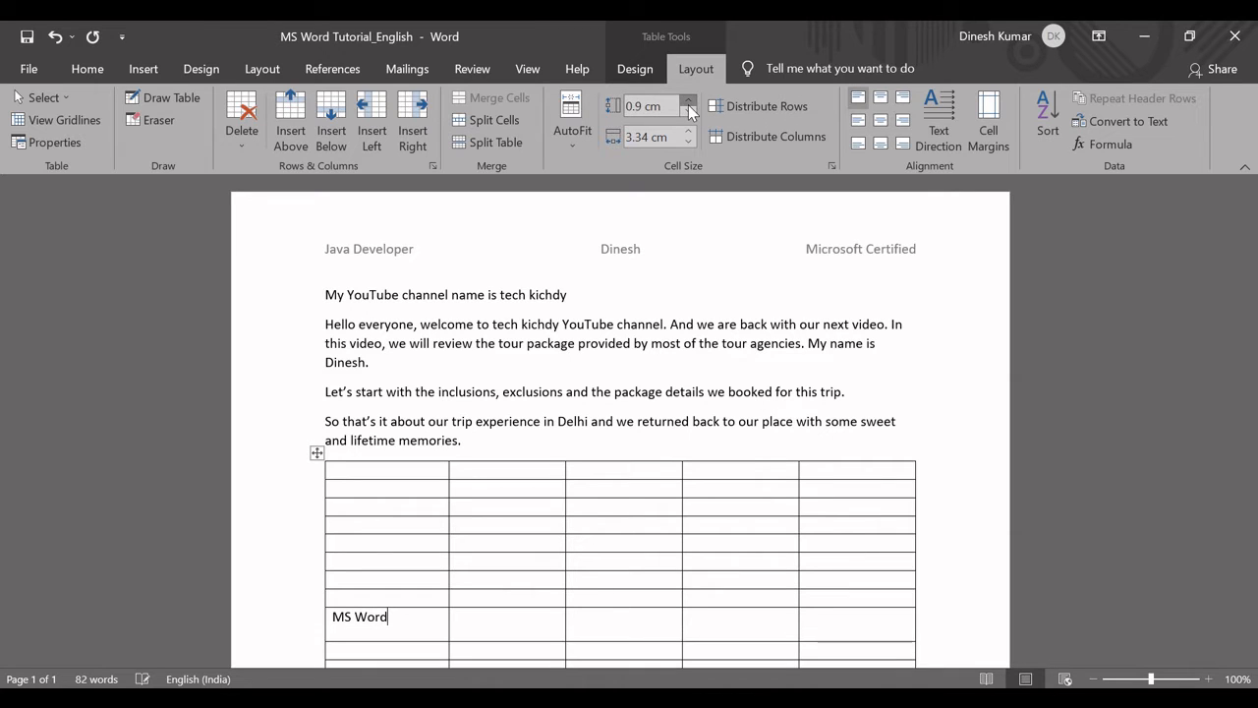
click(688, 101)
click(686, 112)
click(686, 112)
click(686, 112)
click(686, 112)
click(686, 112)
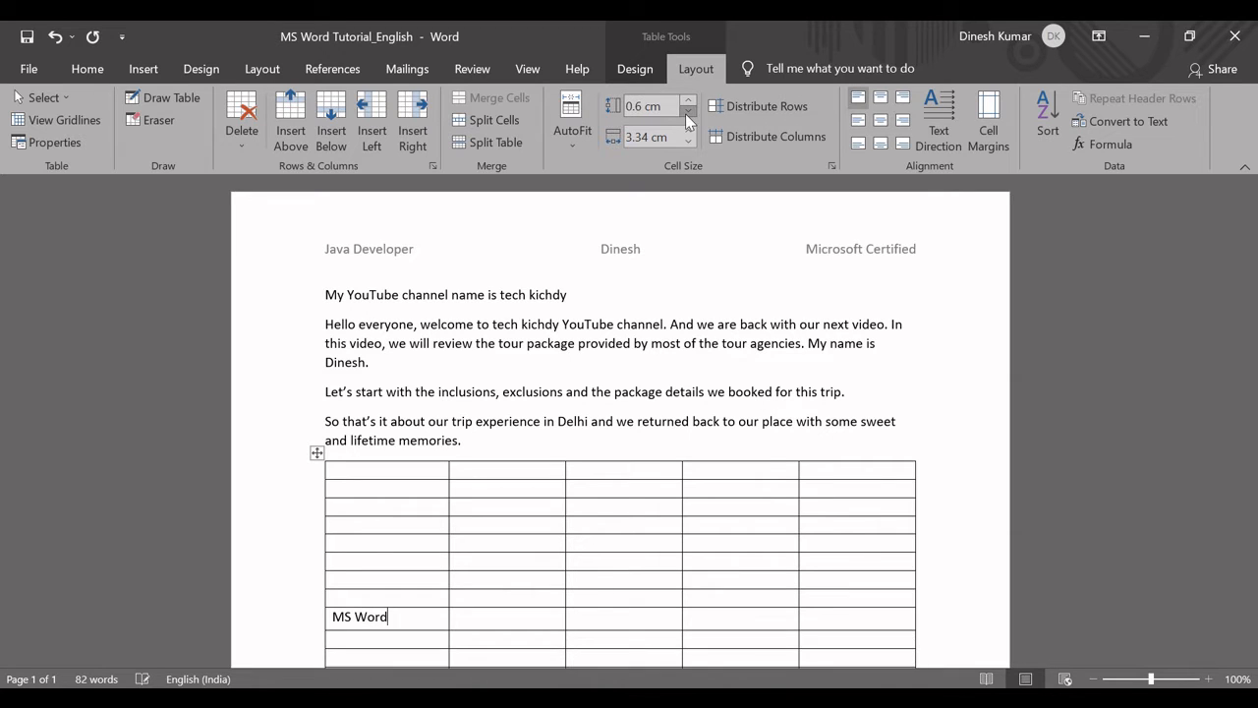
click(686, 112)
click(687, 112)
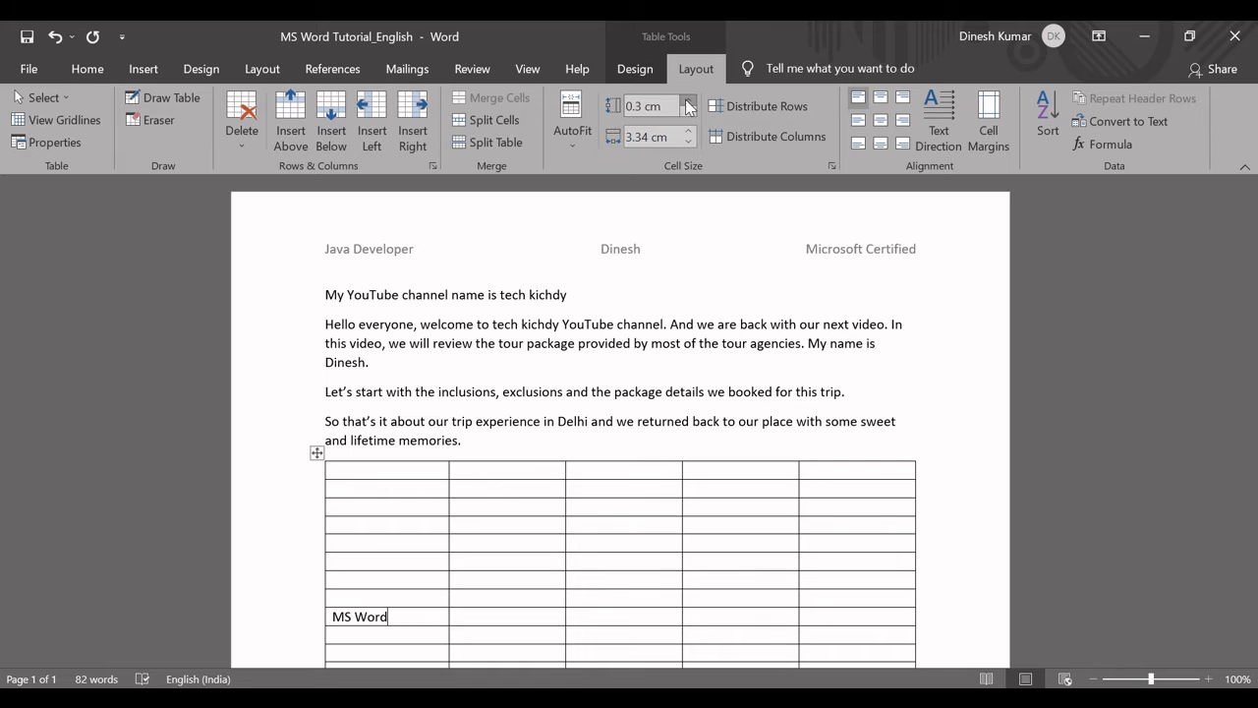
click(687, 101)
click(687, 101)
click(687, 101)
click(687, 101)
click(687, 101)
click(687, 101)
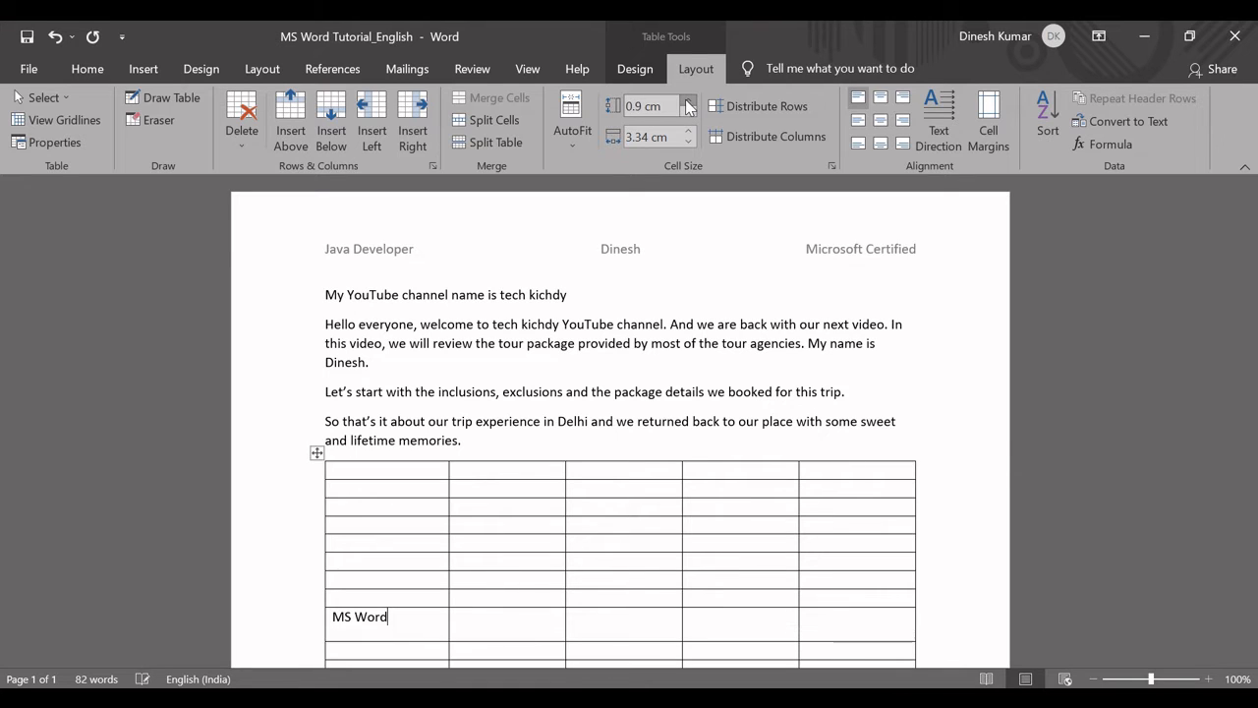
click(686, 101)
click(686, 101)
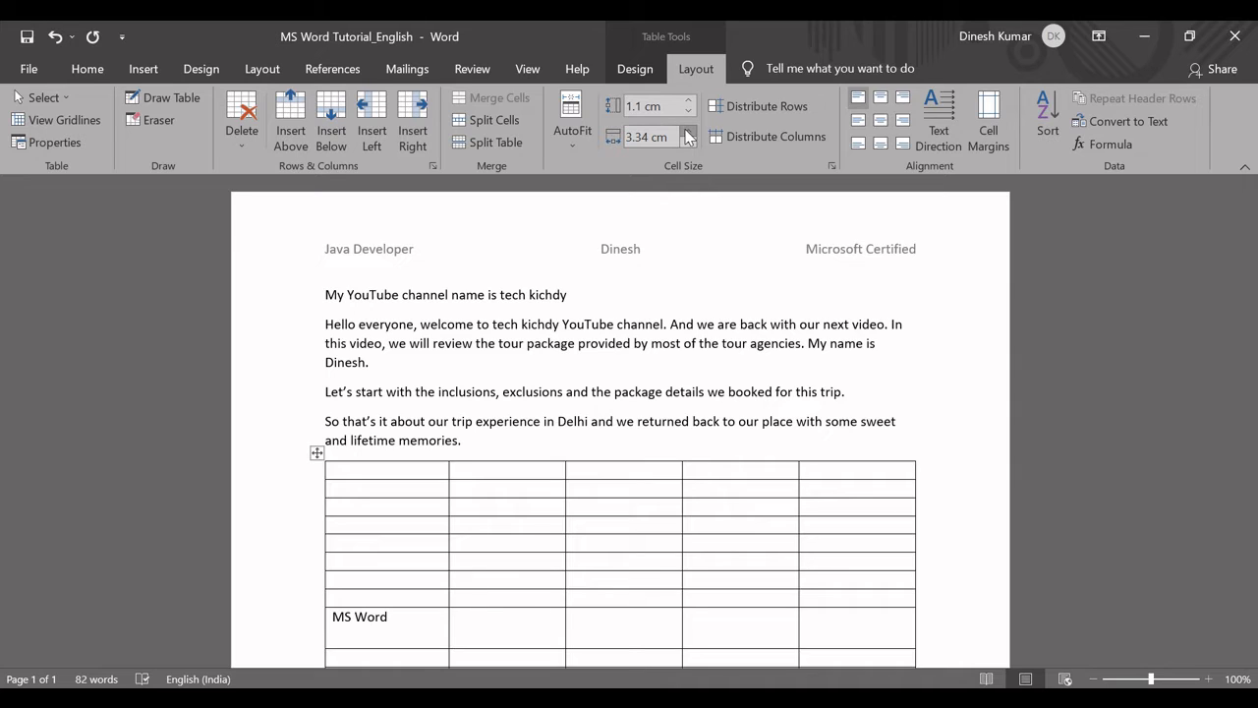
Set the first column's width to 4.2 cm and adjust the MS Word row's lower border to a height of about 1.08 cm.
click(688, 131)
click(688, 130)
click(688, 131)
click(688, 130)
click(688, 131)
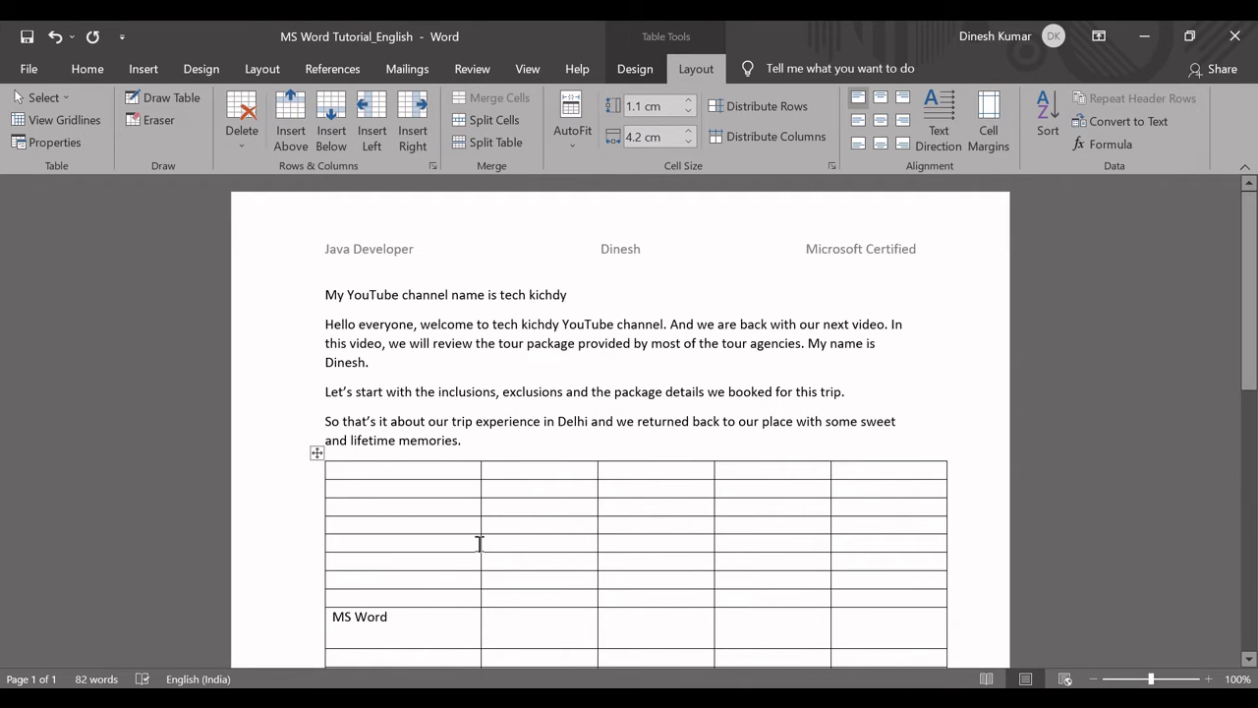
mouse_move(479, 543)
mouse_down()
mouse_move(522, 547)
mouse_move(469, 549)
mouse_move(481, 544)
mouse_up()
mouse_move(422, 648)
mouse_down()
mouse_move(422, 662)
mouse_move(420, 647)
mouse_up()
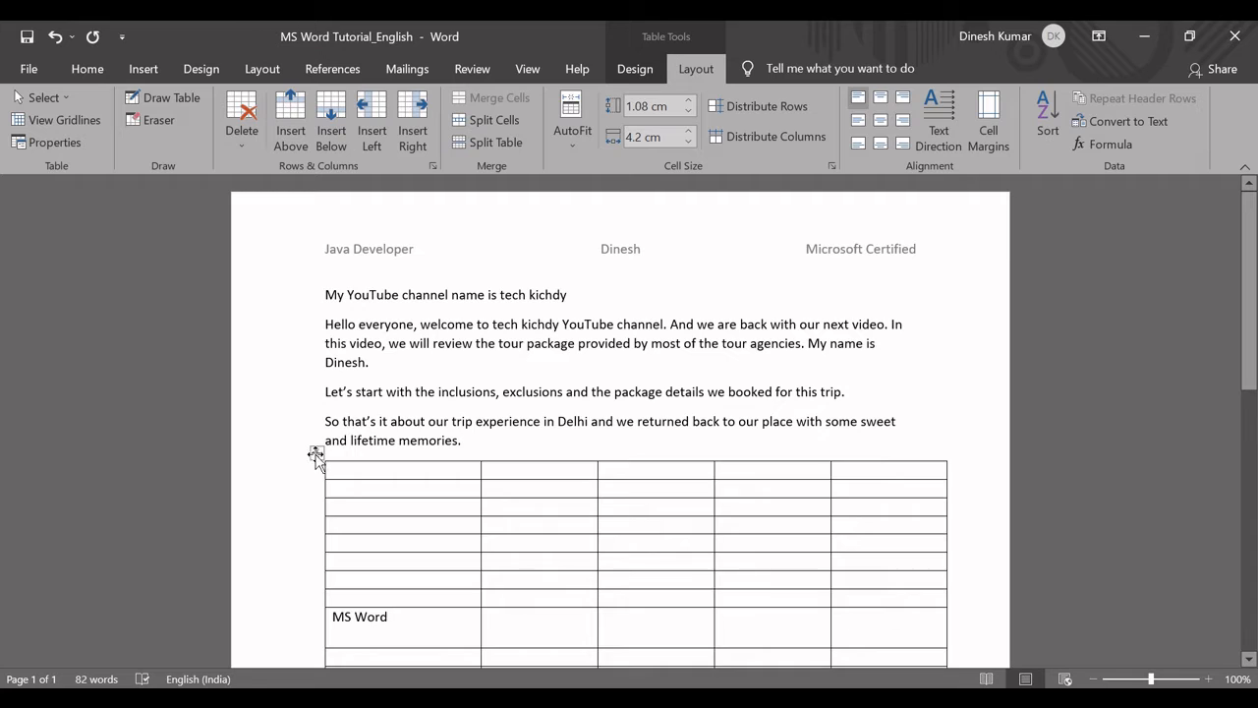
Select the whole table and set its row height and column width both to 1 cm.
click(315, 452)
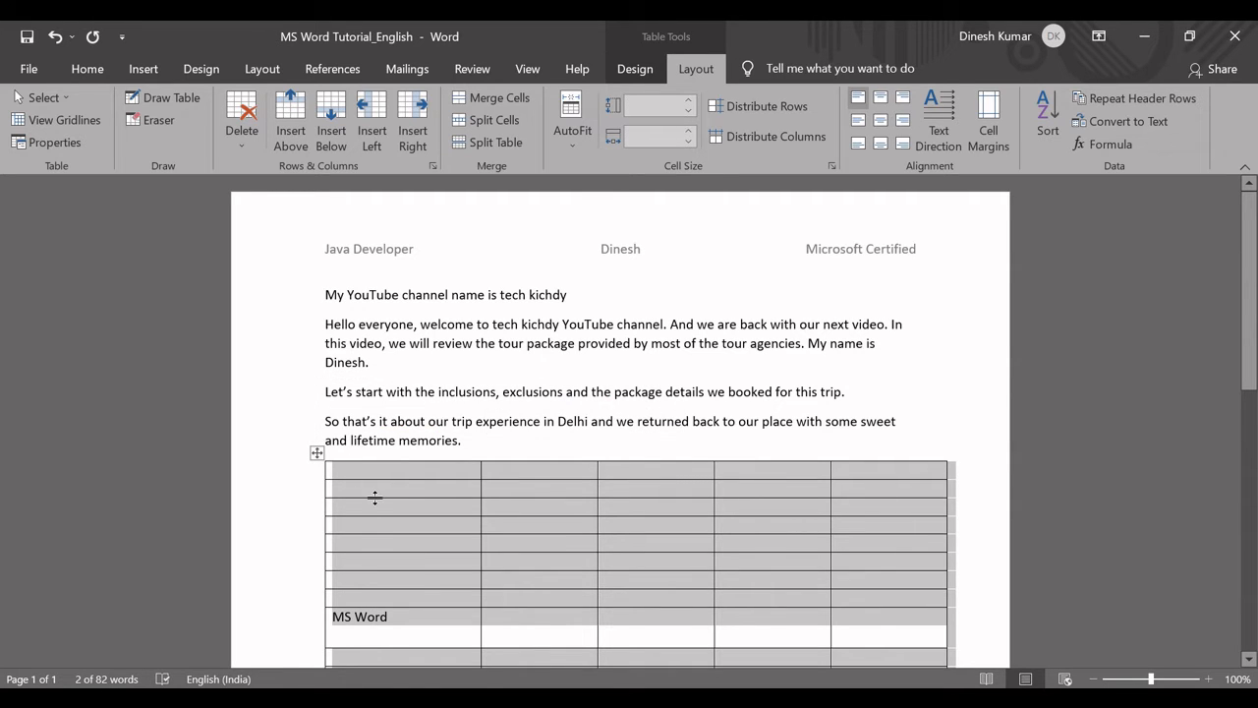
click(317, 453)
click(368, 489)
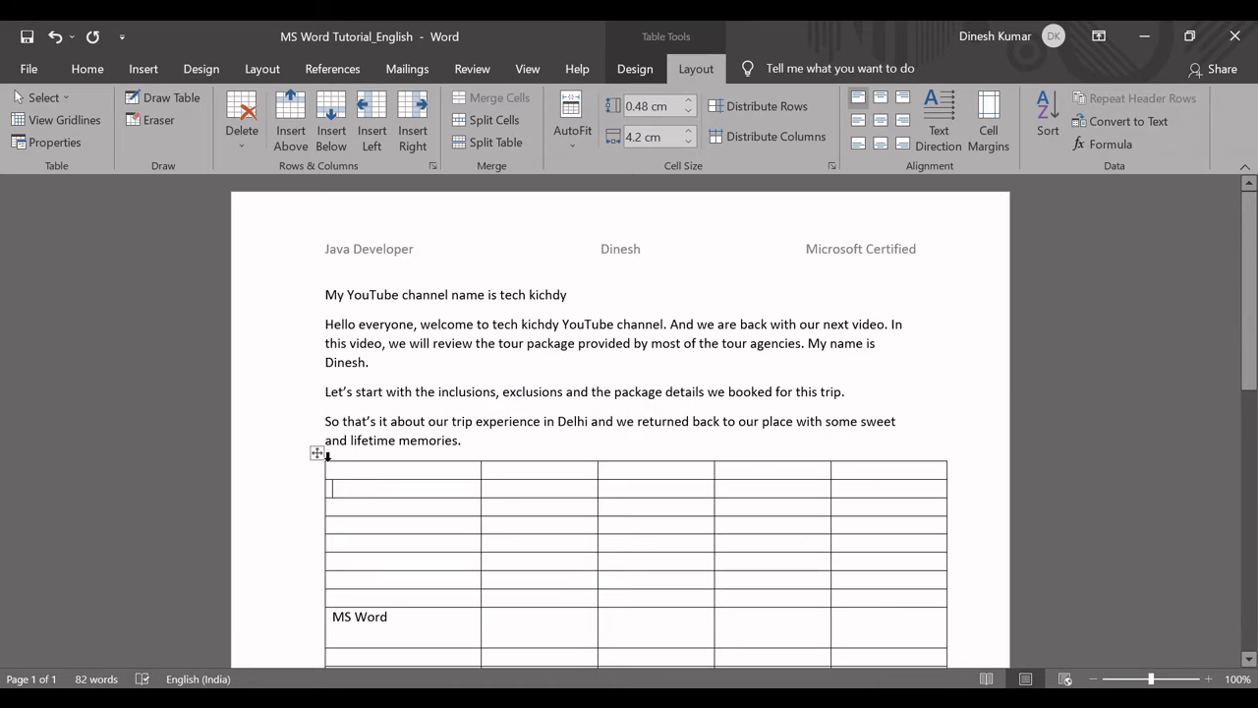
click(315, 452)
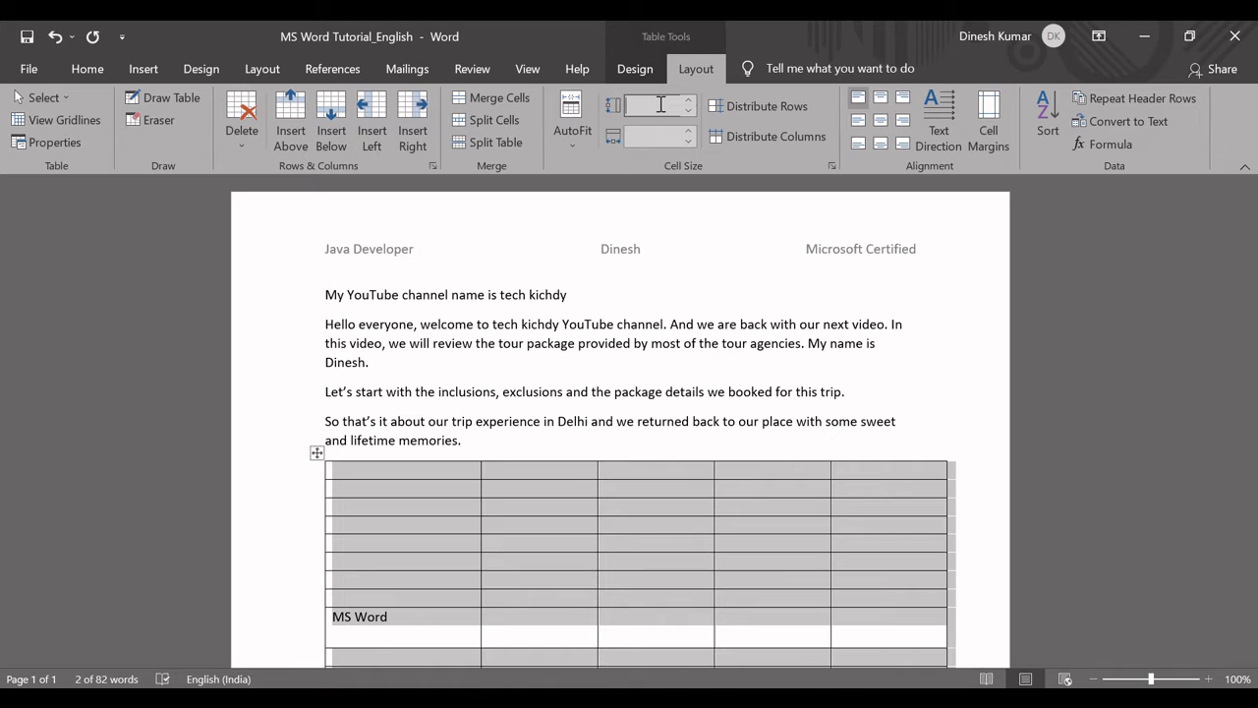
click(661, 104)
text(1)
click(665, 136)
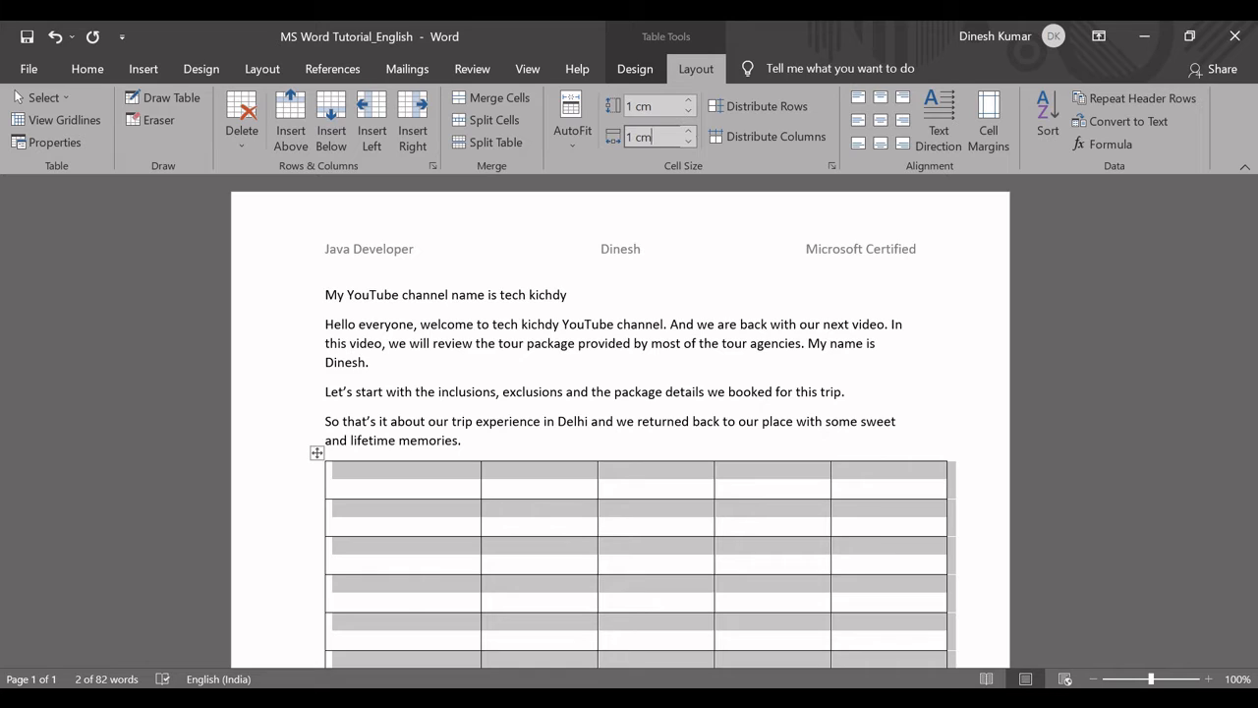
text(1 cm)
key(Return)
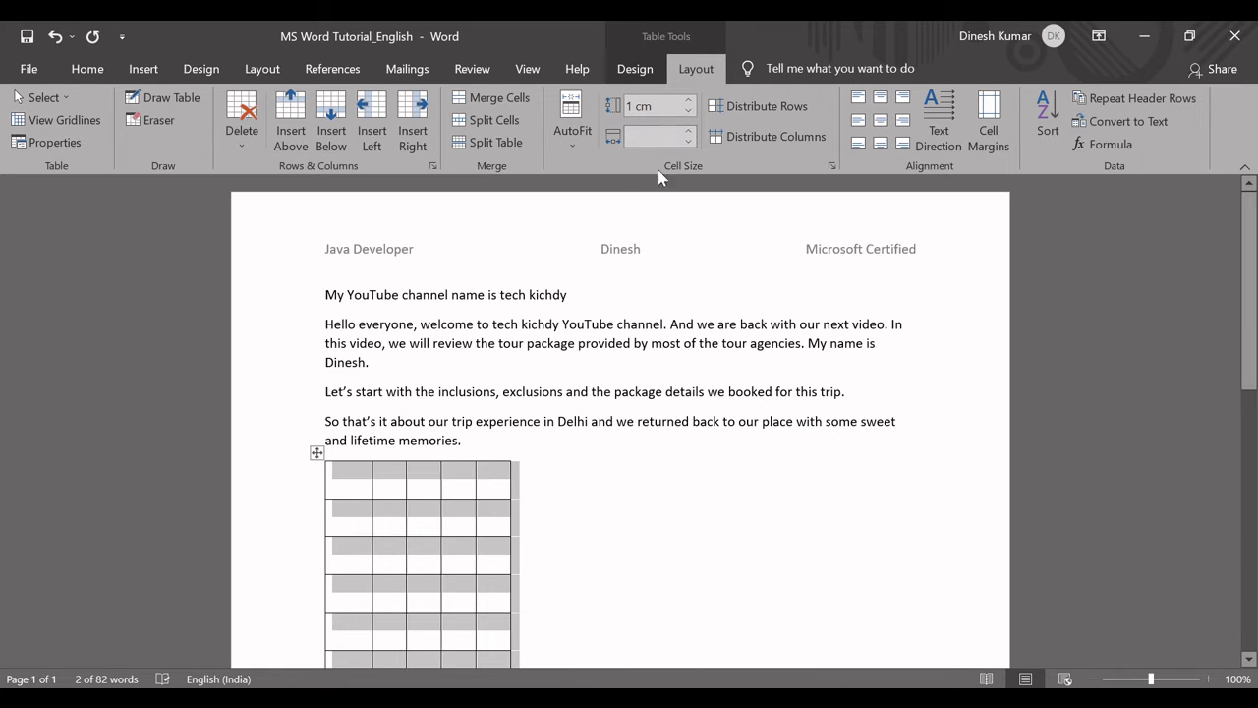
click(352, 481)
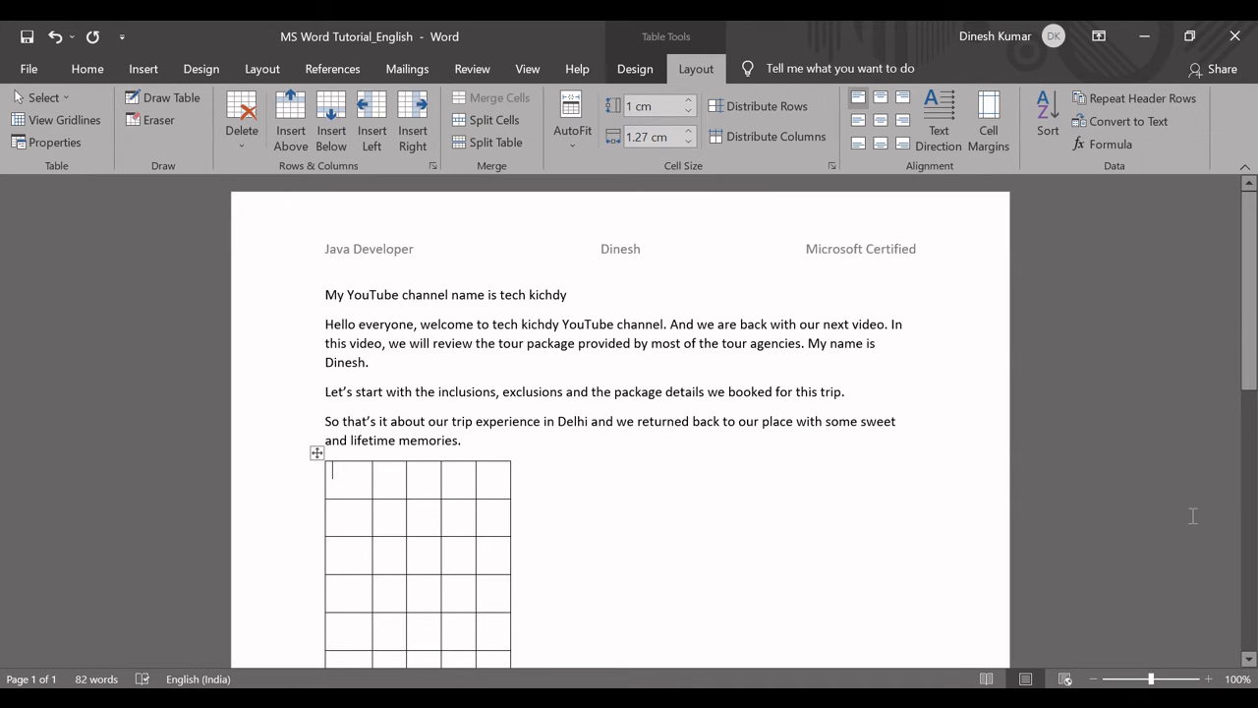
Check how the MS Word text fits in its resized cell, and undo the table's 1 cm height and width changes.
drag(1249, 312, 1249, 450)
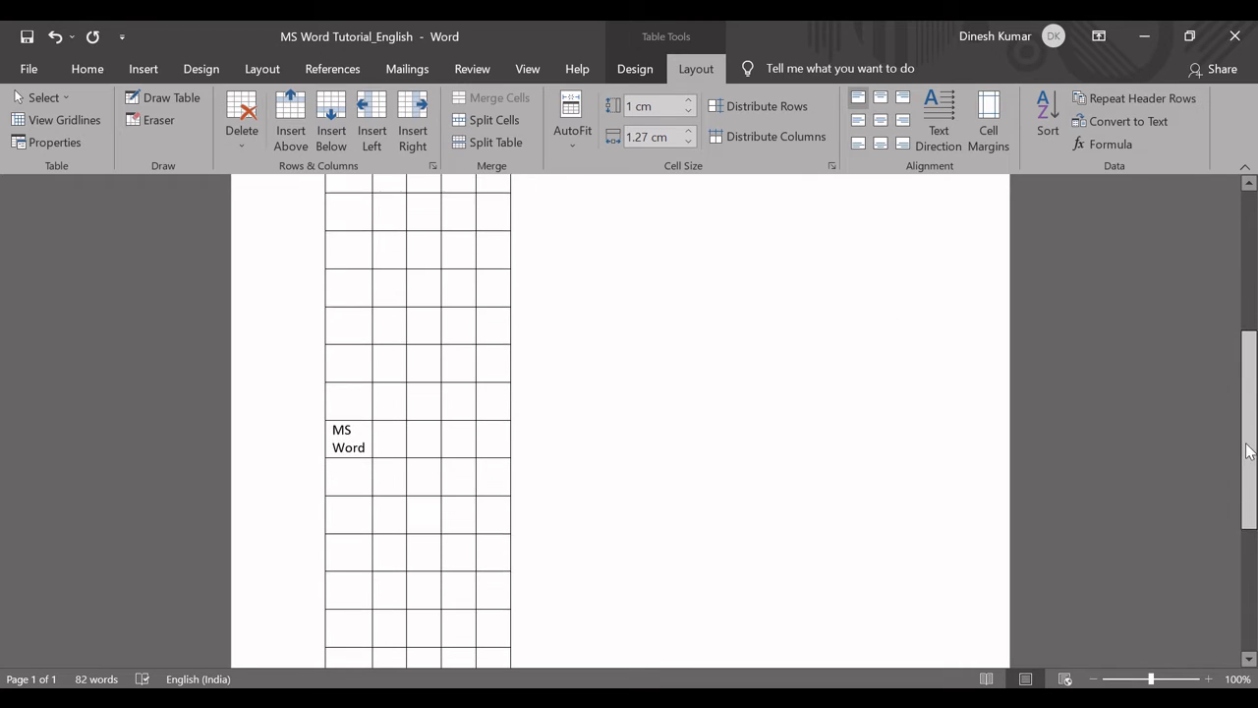
click(365, 447)
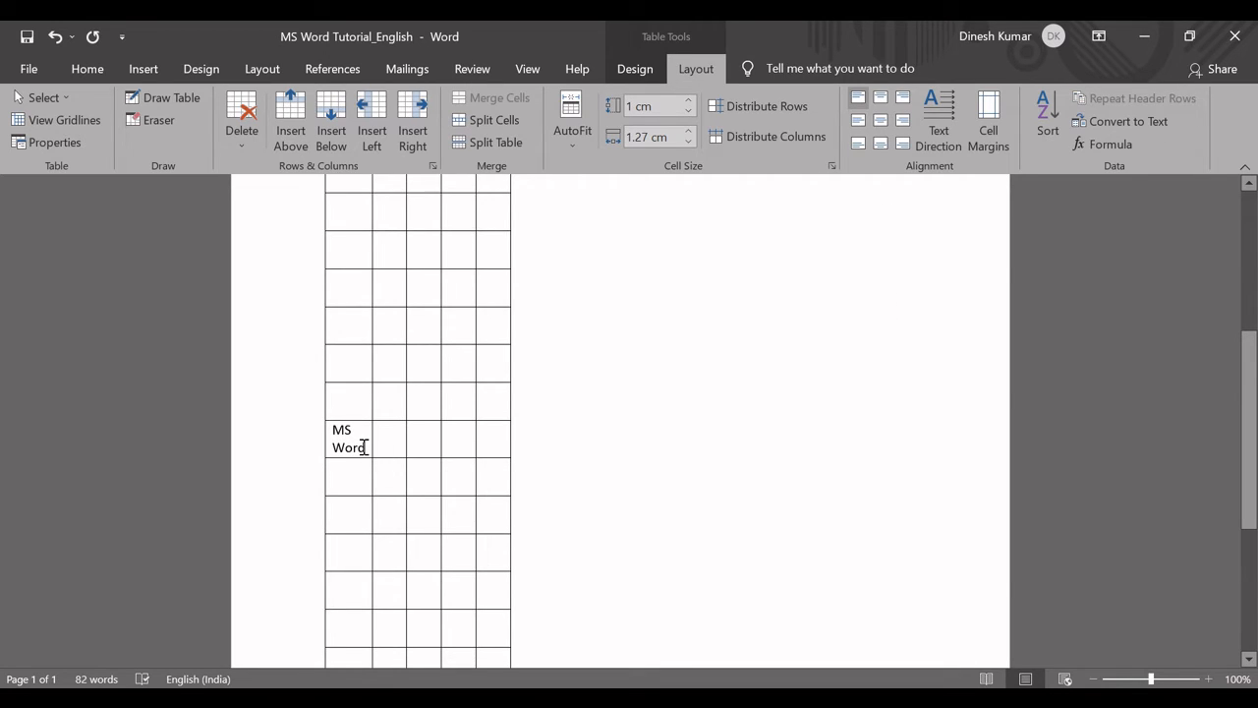
triple_click(364, 447)
click(364, 449)
scroll(1252, 390, up, 5)
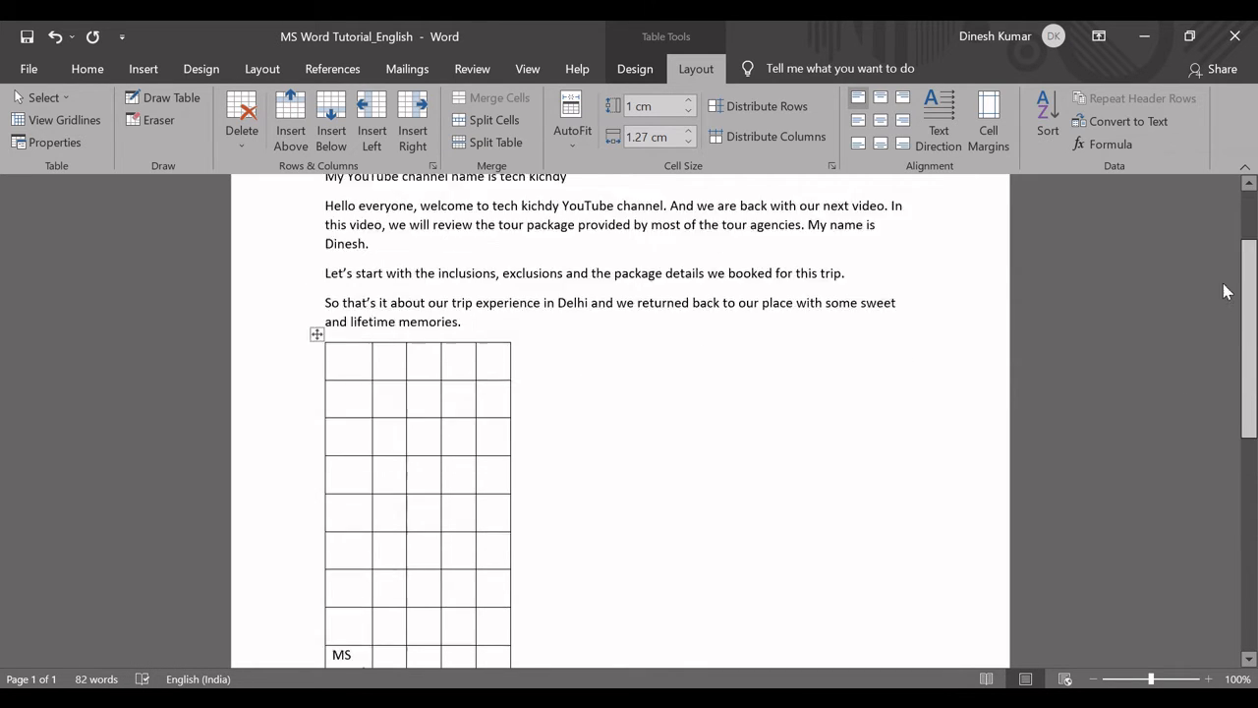
click(341, 394)
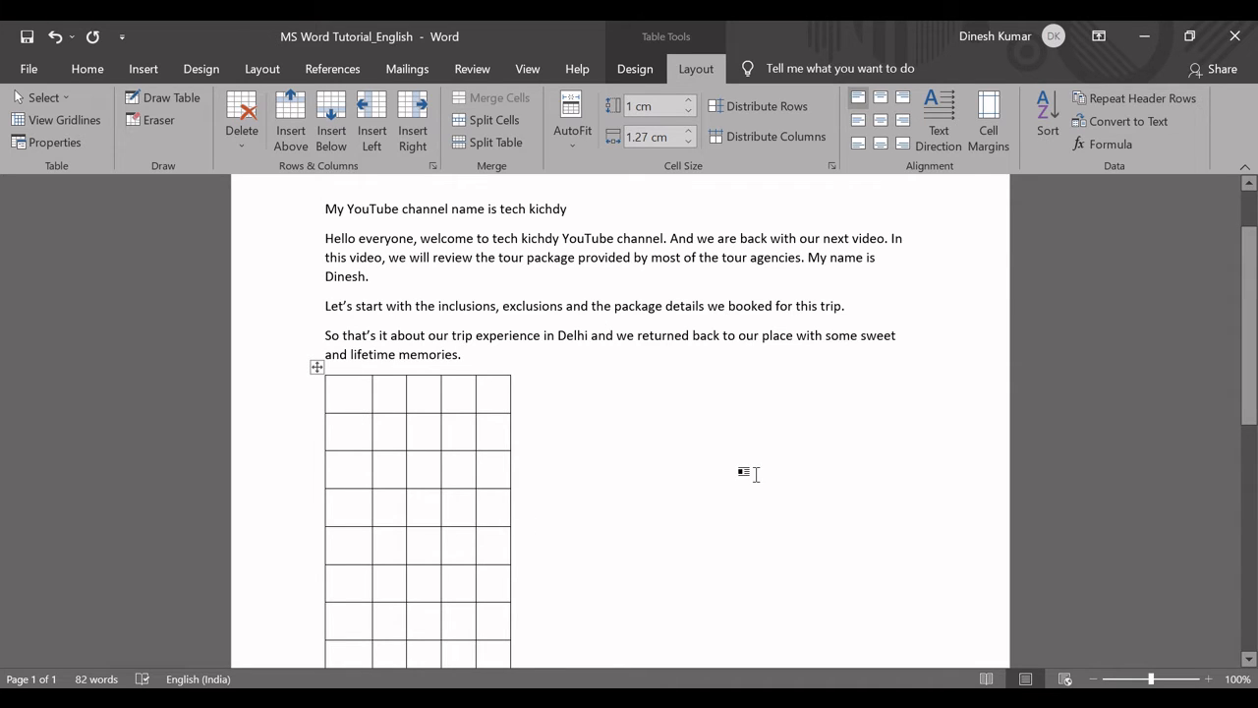
key(ctrl+z)
key(ctrl+z)
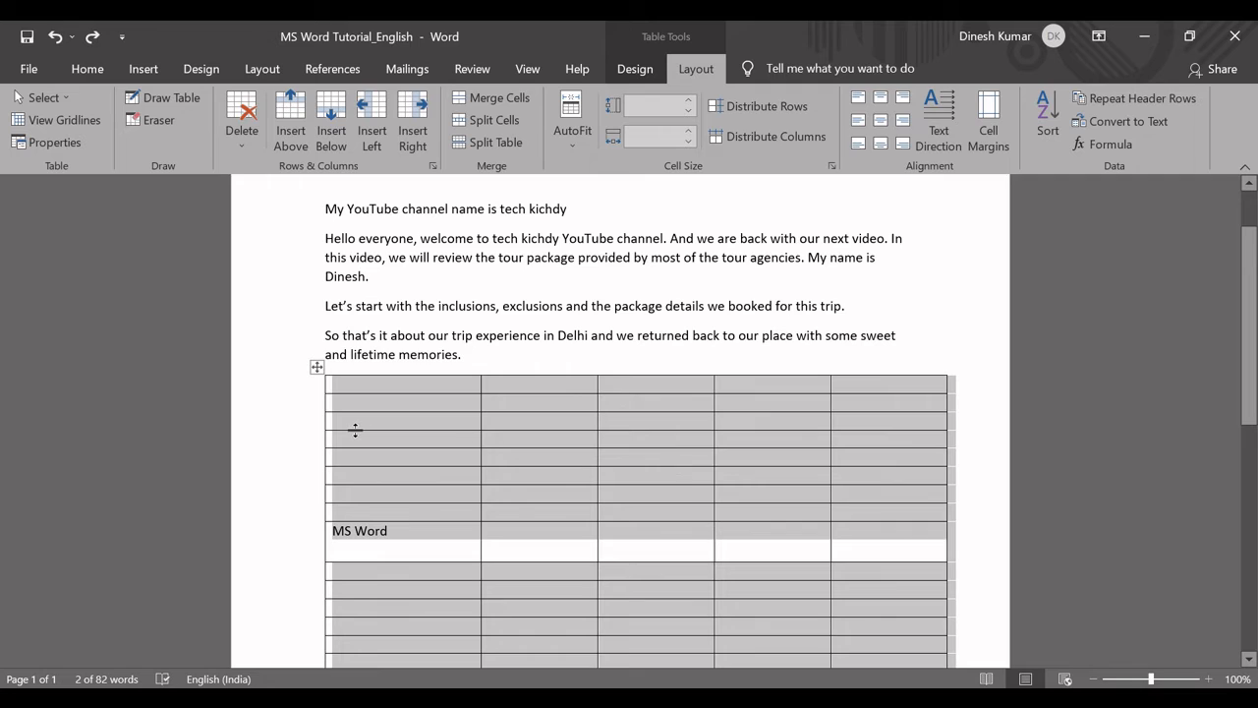
Try distributing the table's rows evenly from the first cell and undo it.
click(401, 531)
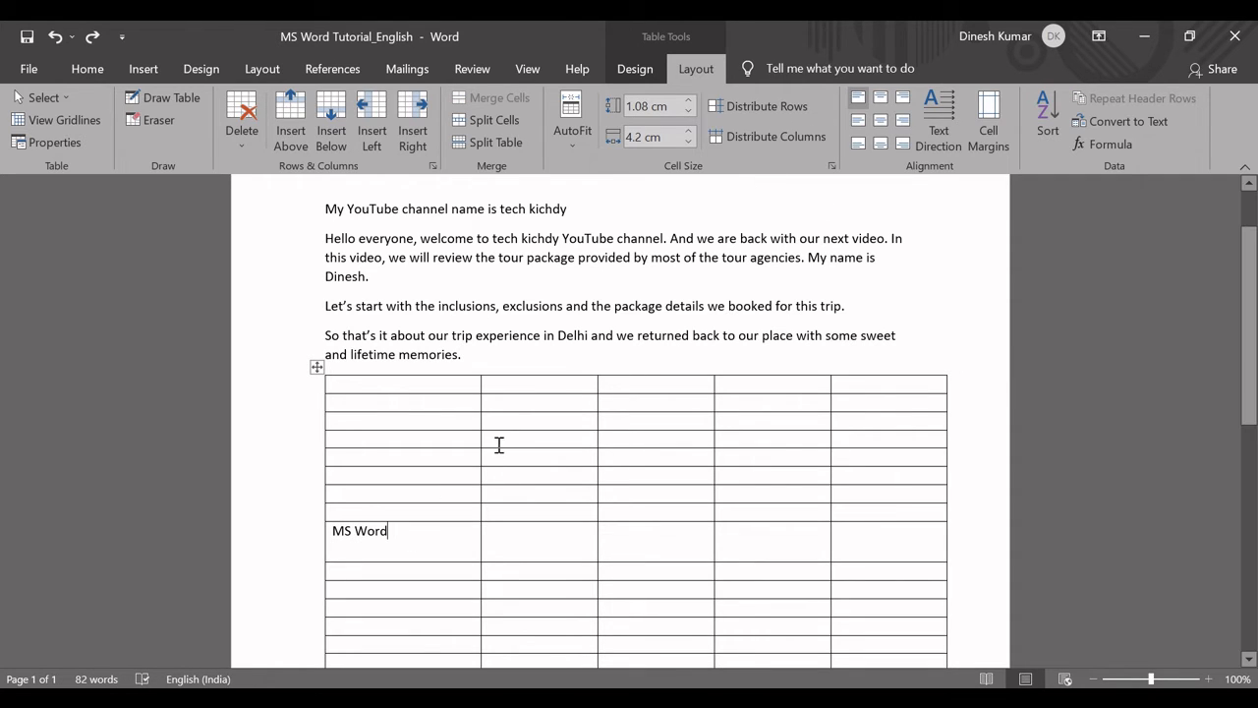
click(379, 390)
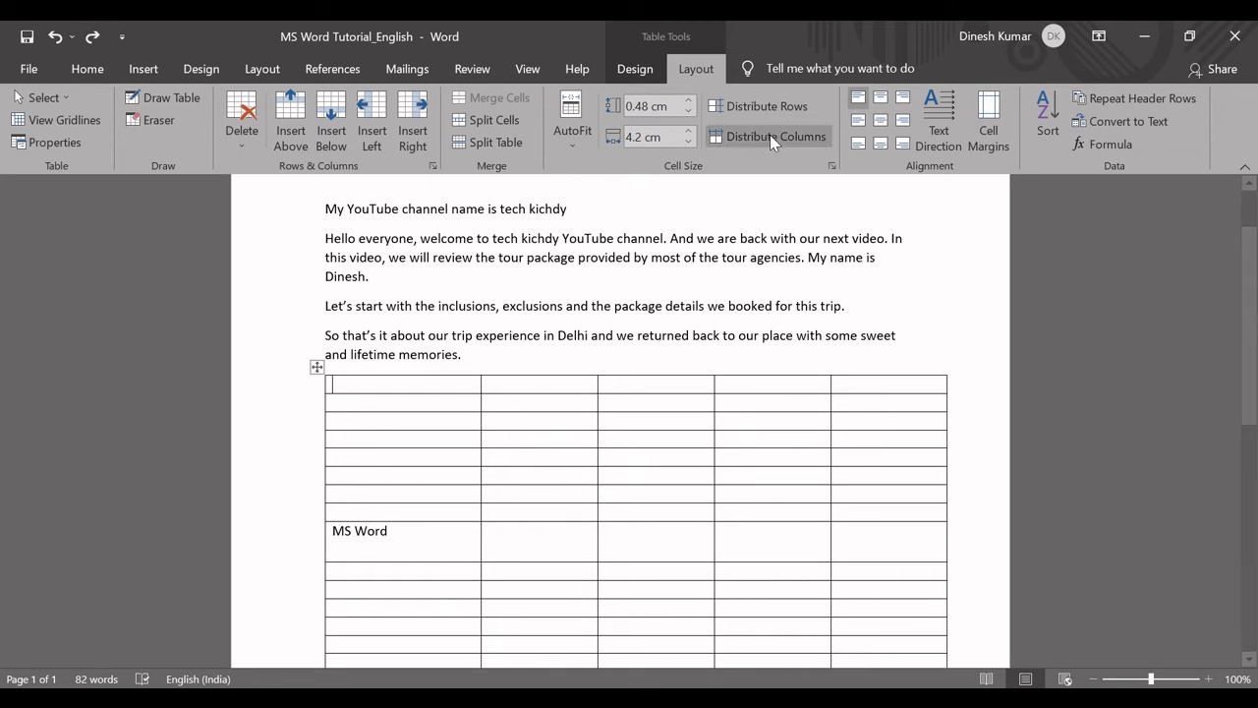
click(749, 104)
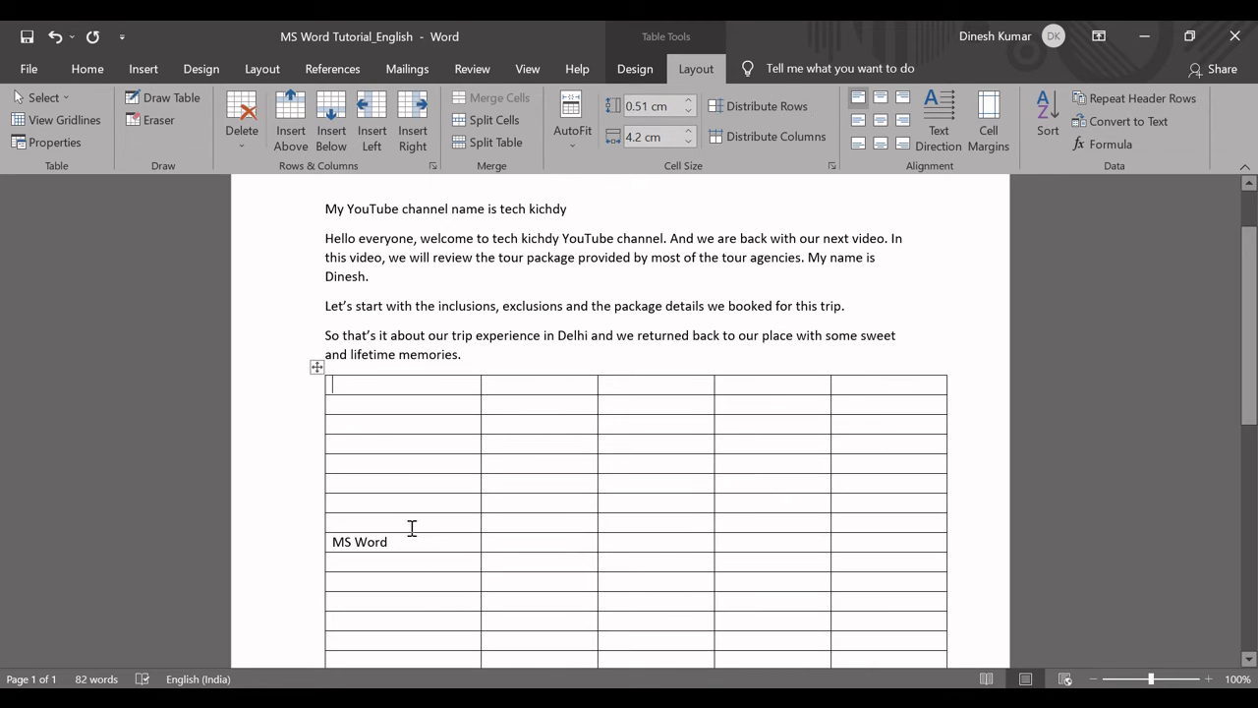
key(ctrl+z)
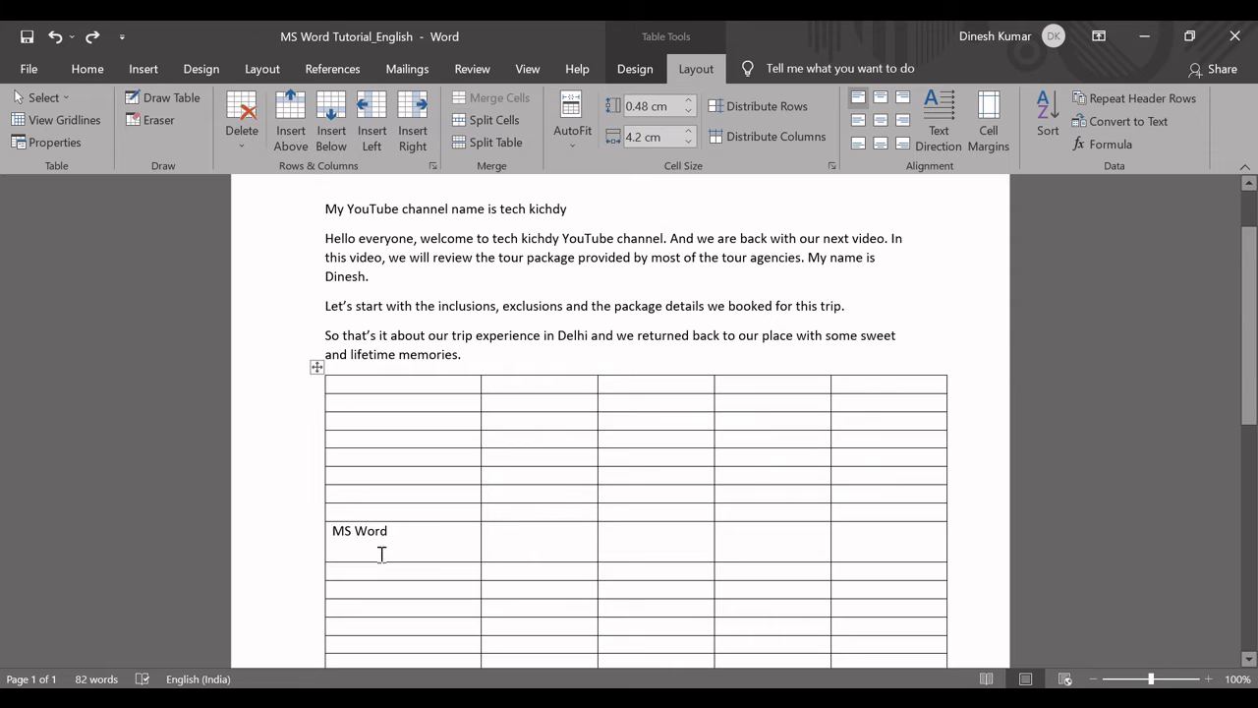
Distribute all table rows to an equal height, starting from the MS Word cell.
click(373, 554)
click(756, 105)
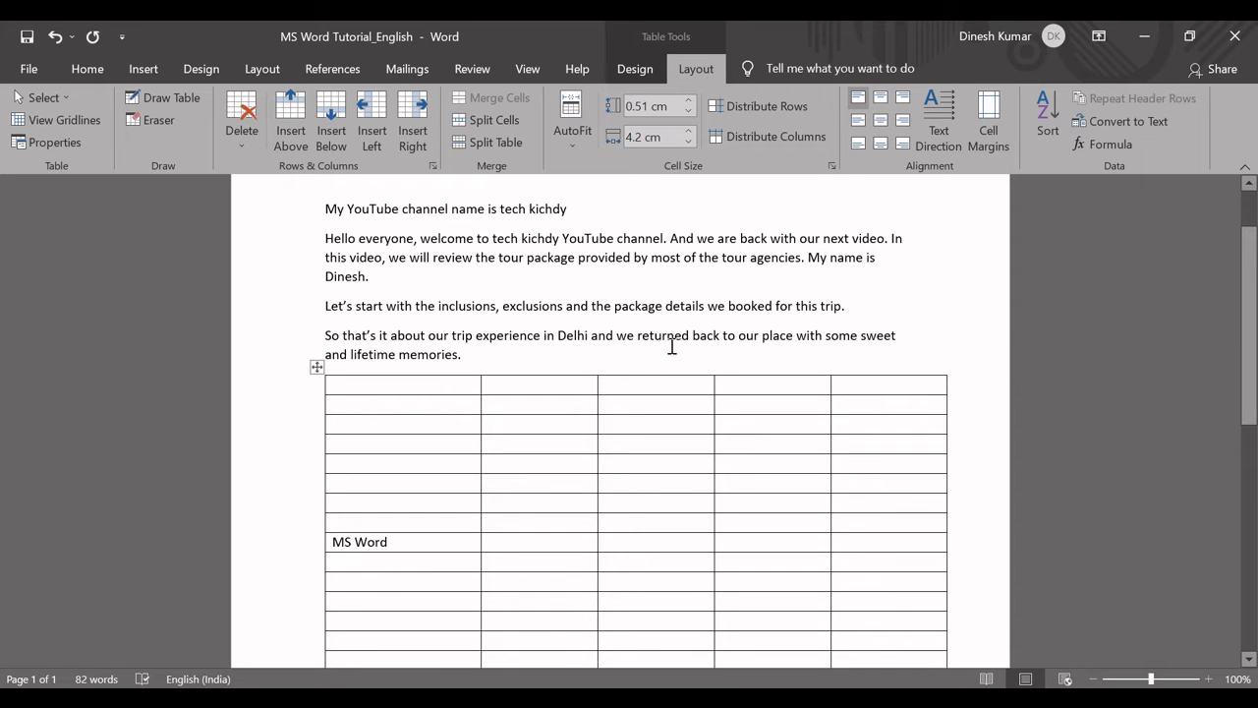
Distribute all table columns to an equal width, starting from a cell in the first column.
click(436, 404)
drag(402, 374, 429, 412)
click(783, 145)
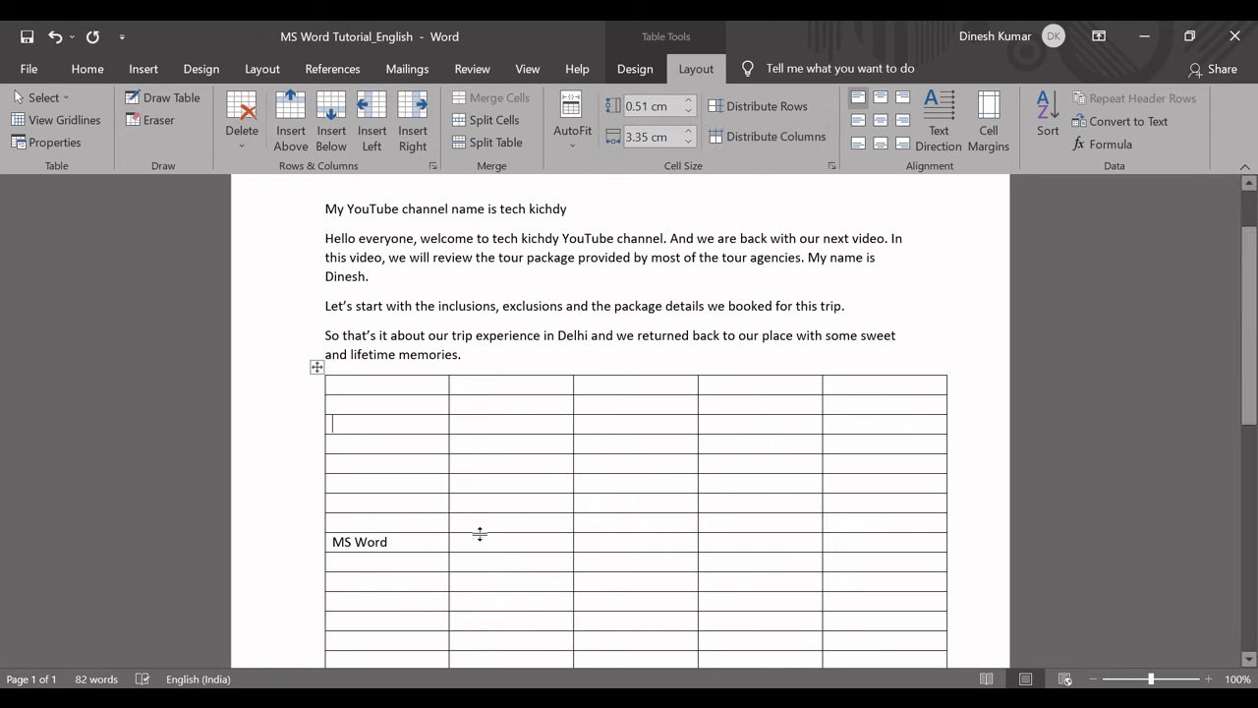
Try top-center, top-right and centered alignment on the MS Word cell, and leave its text aligned center left.
click(427, 542)
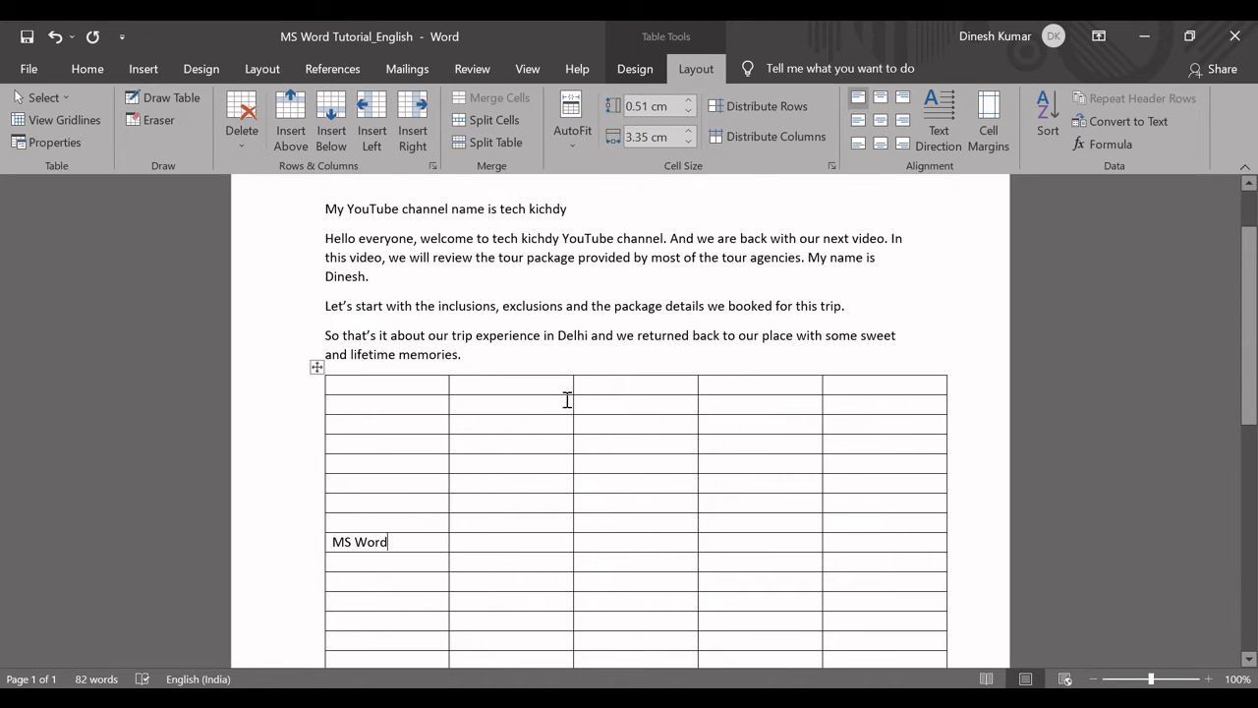
click(880, 105)
right_click(905, 114)
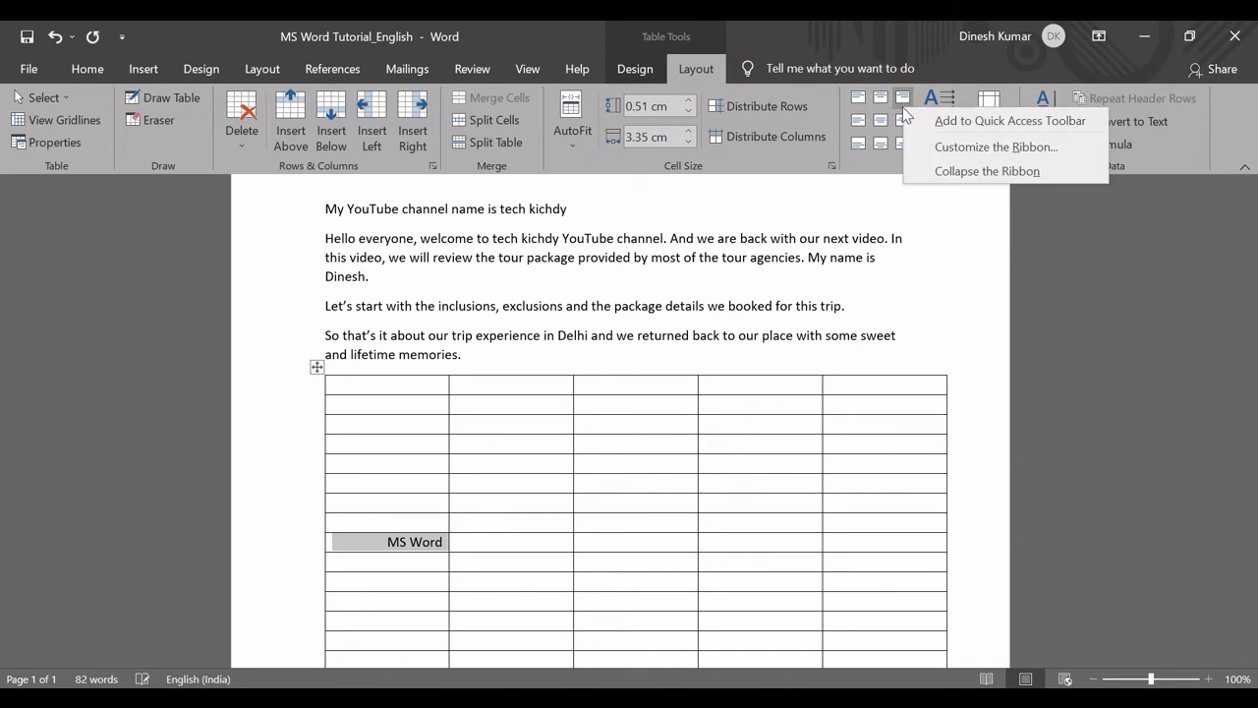
key(Escape)
click(880, 119)
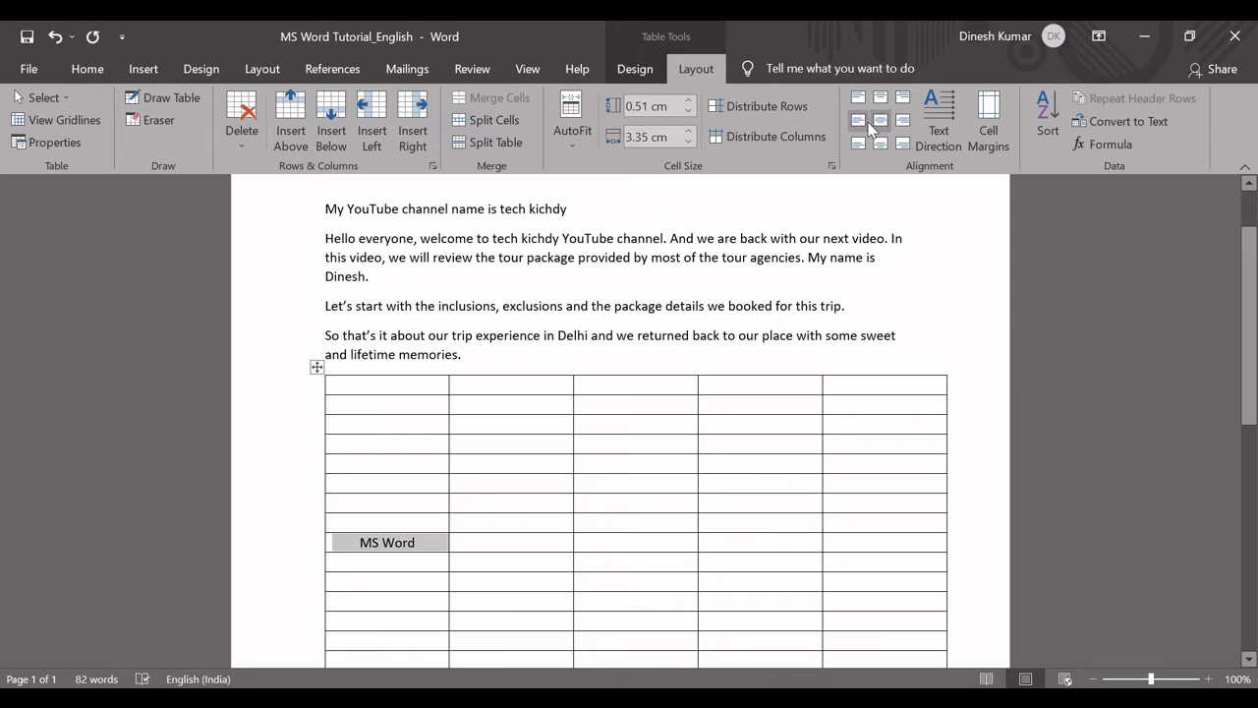
click(863, 121)
drag(421, 550, 214, 655)
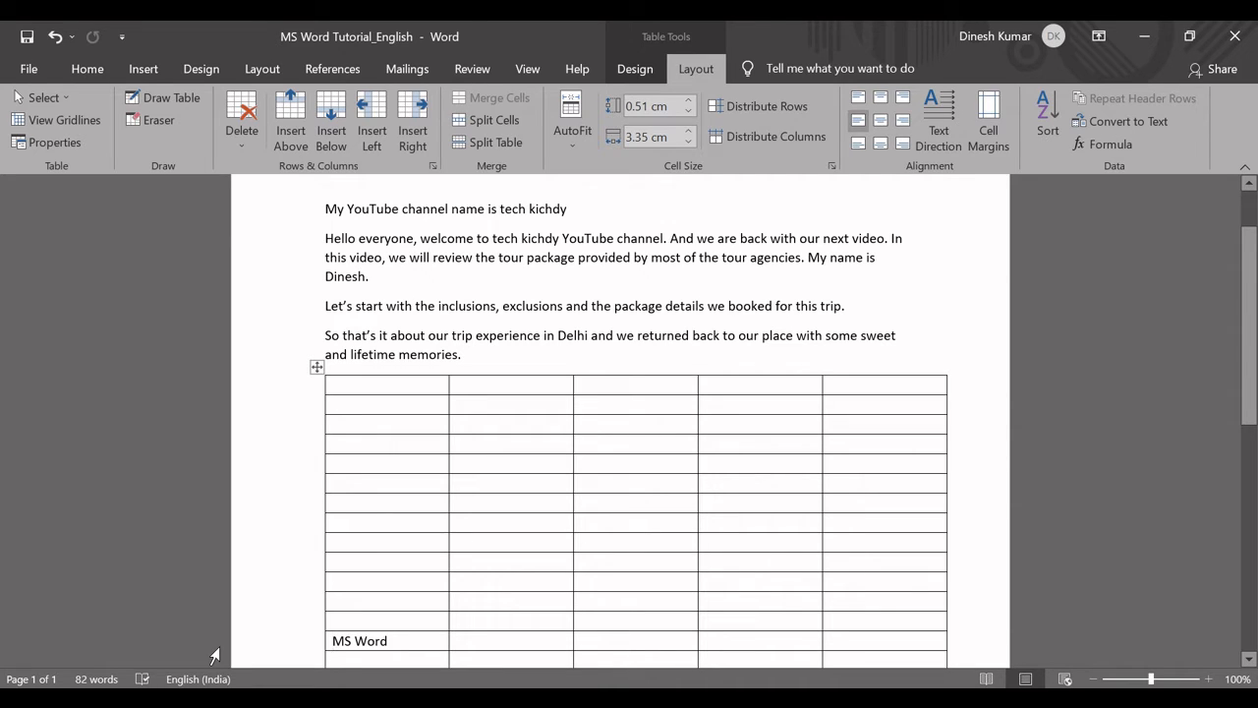
key(ctrl+z)
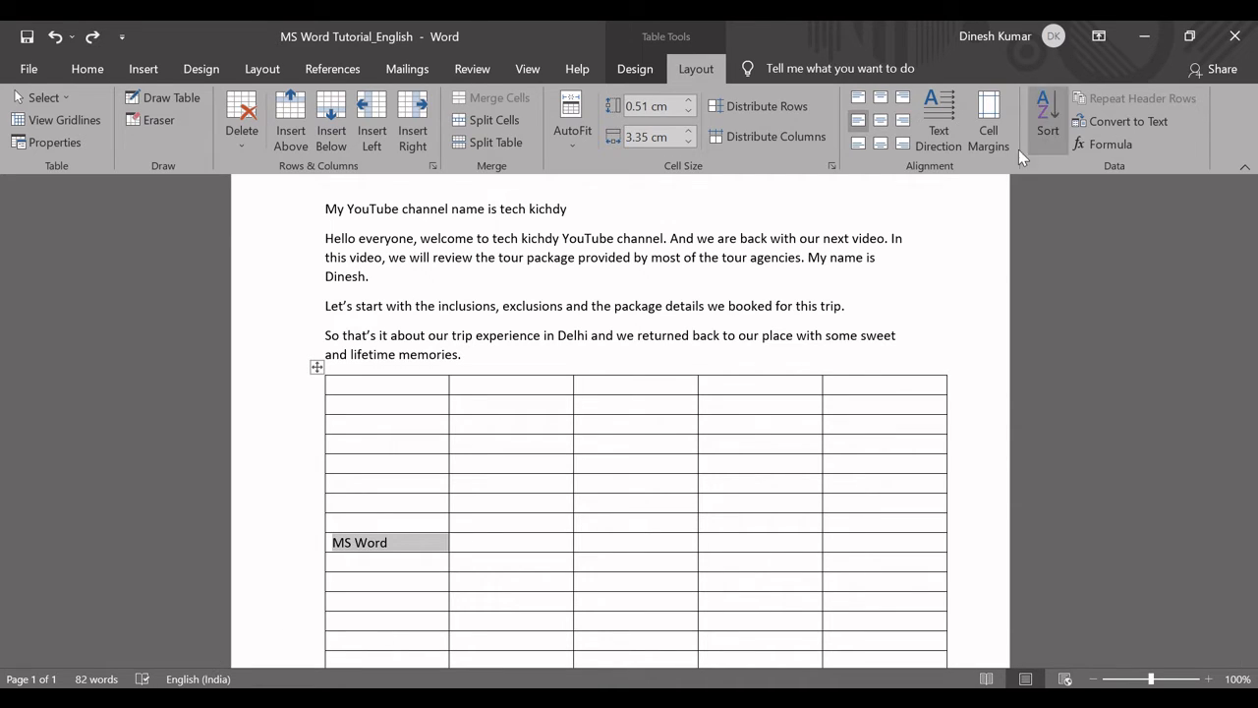
click(425, 546)
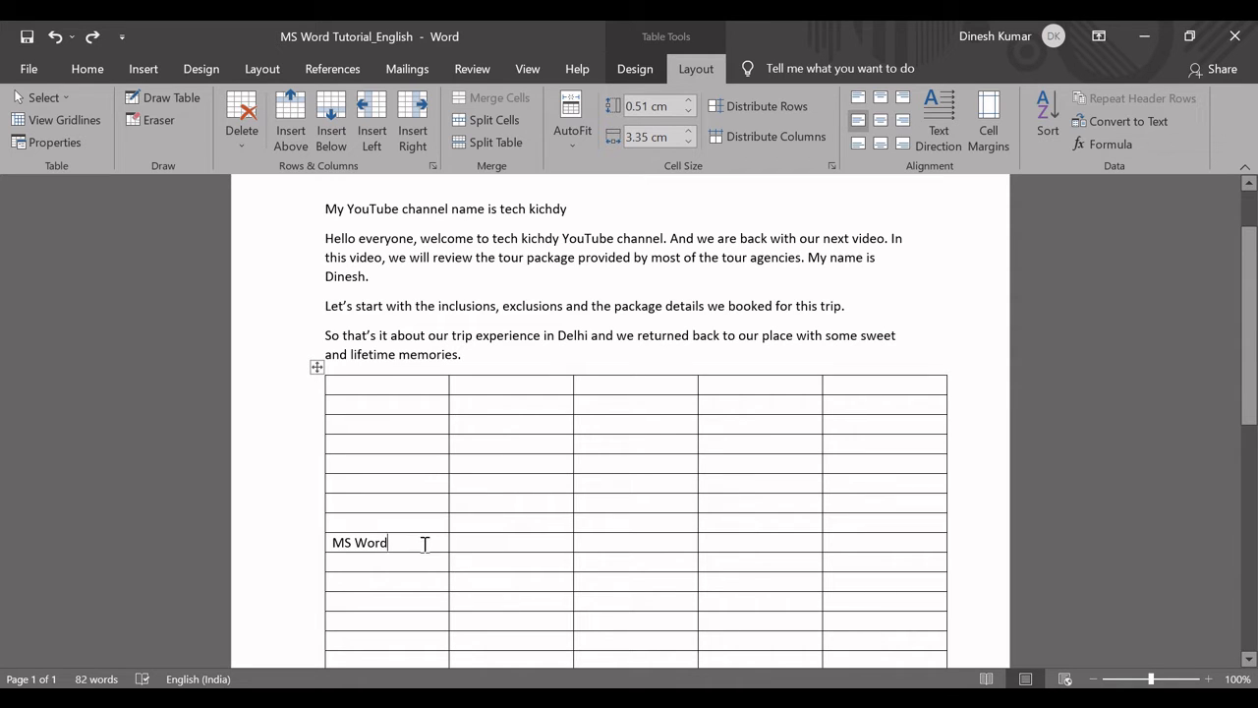
Switch to the Excel functions list, fill the Table customizations cell light green and select the Repeat header rows cell.
key(alt+Tab)
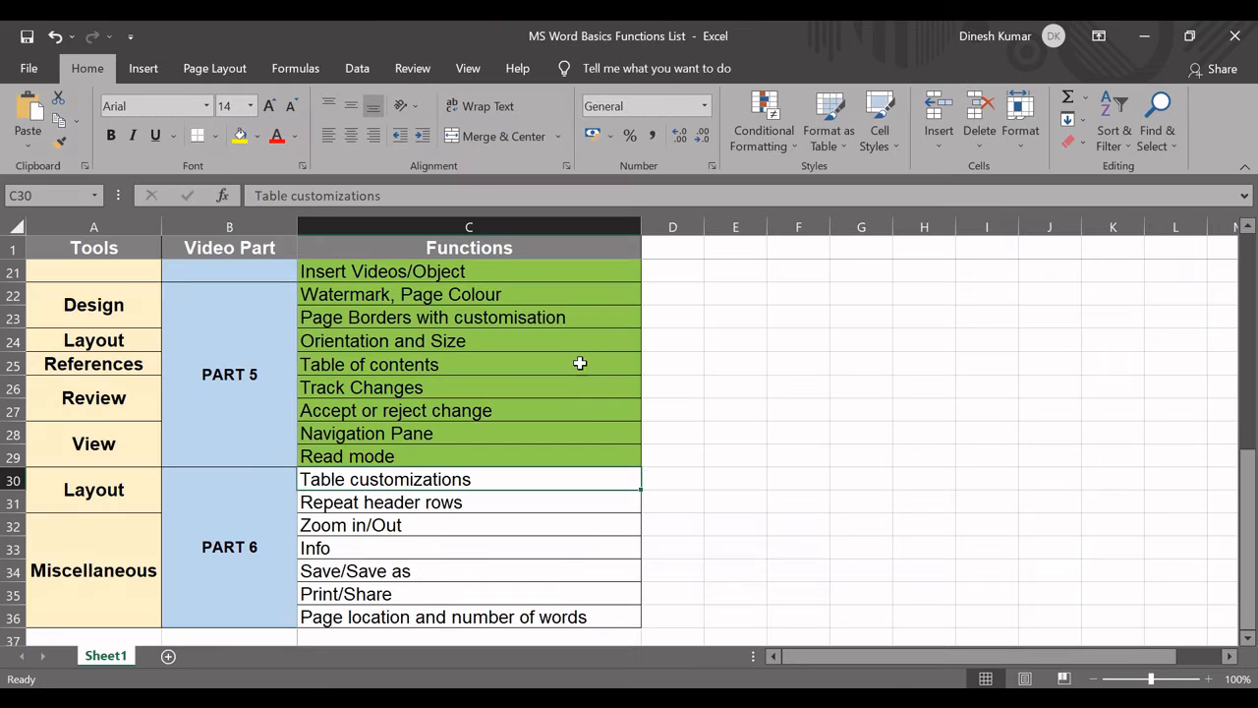
click(257, 137)
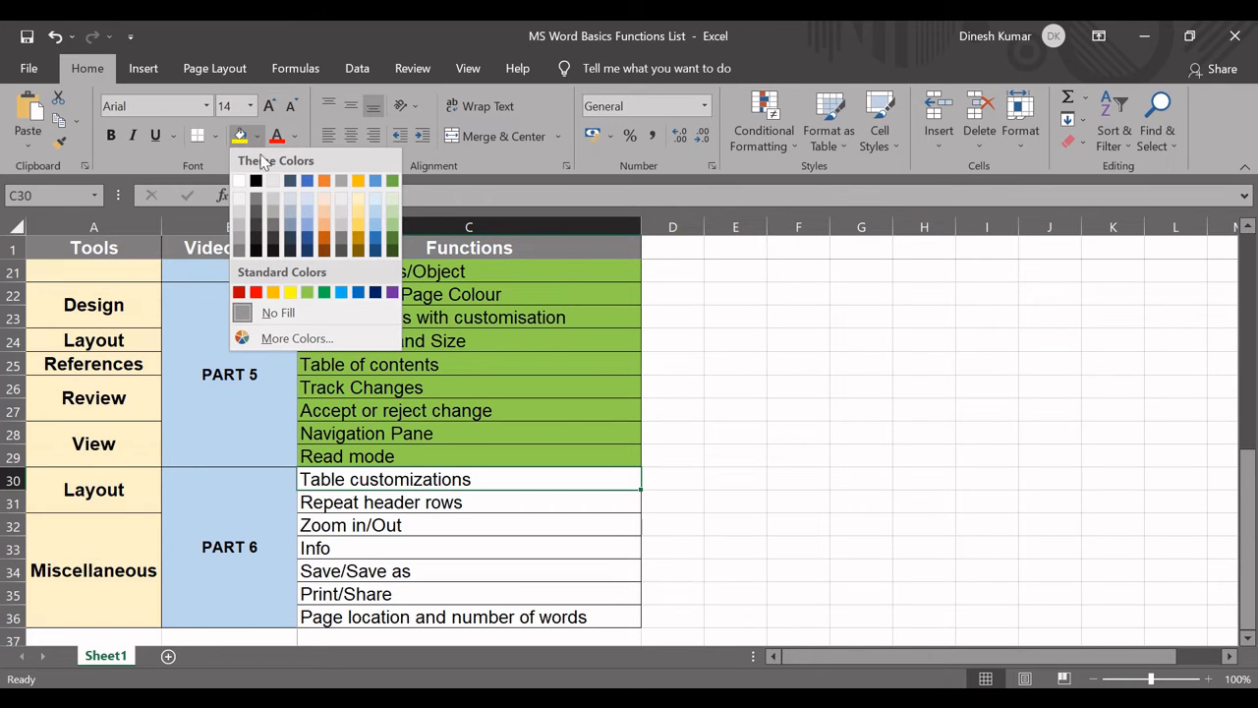
click(306, 292)
click(472, 508)
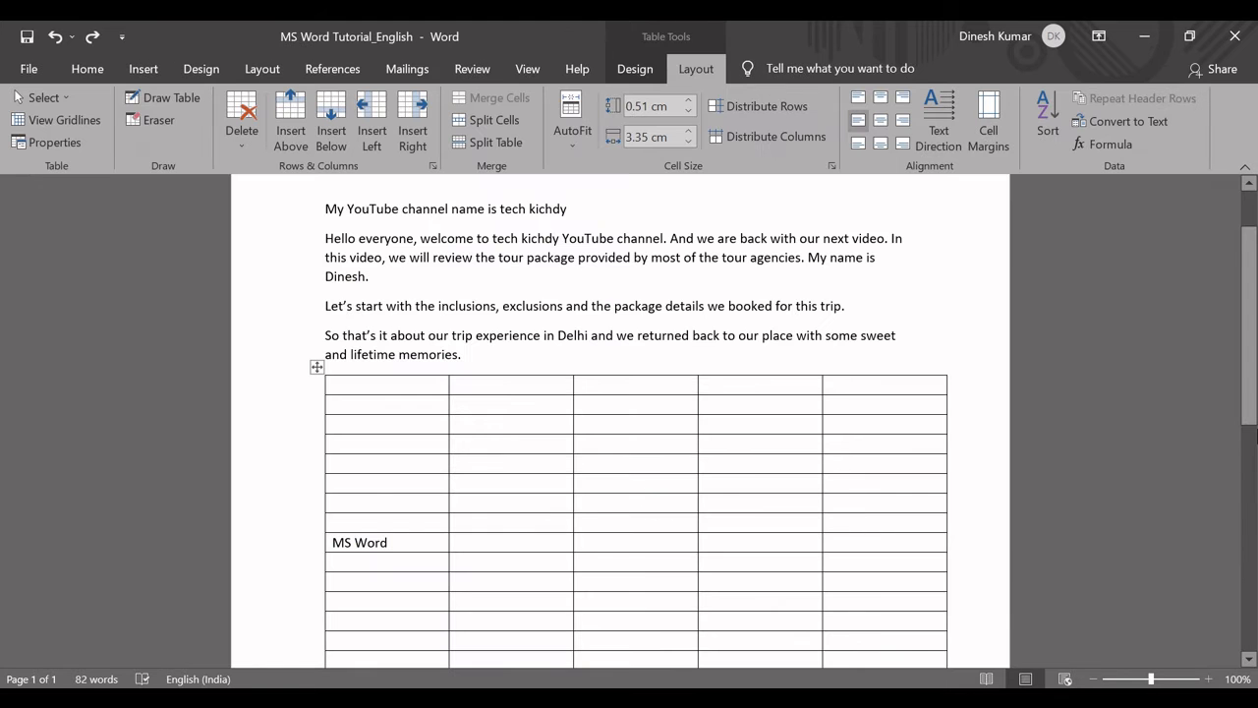
Extend the Word table by twice selecting its last six rows and inserting the same number of rows below.
drag(1254, 393, 1254, 488)
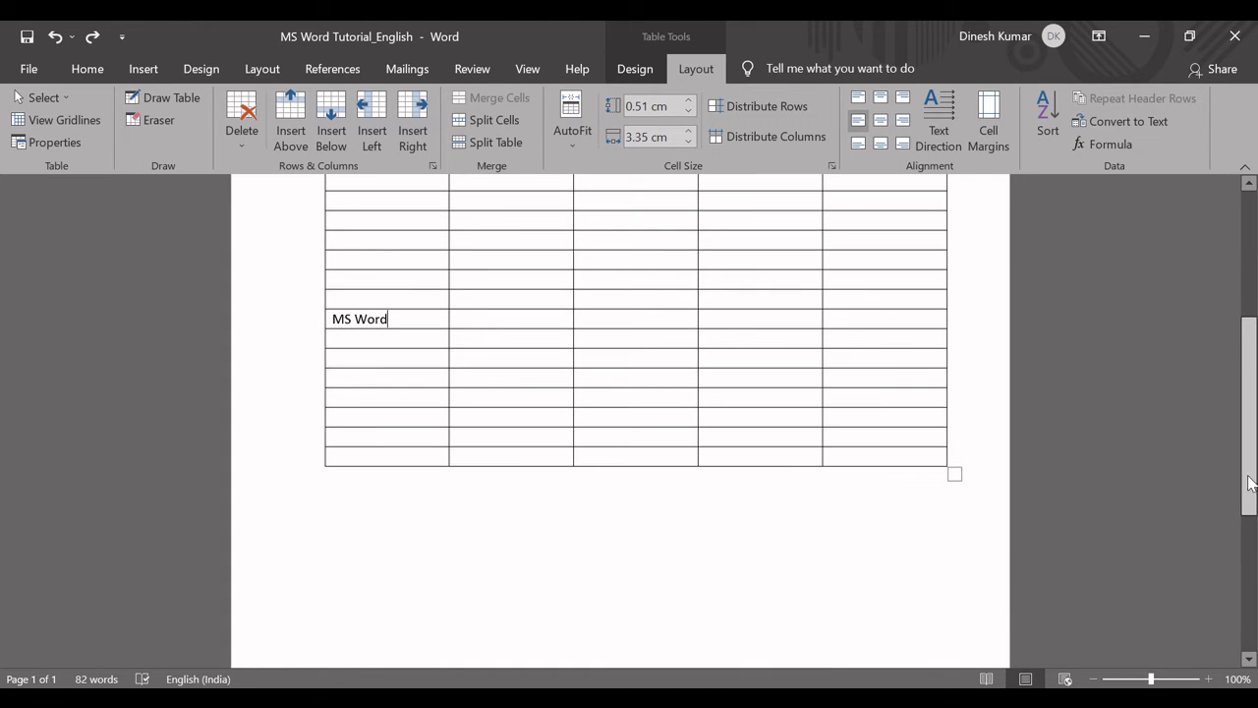
drag(387, 354, 385, 459)
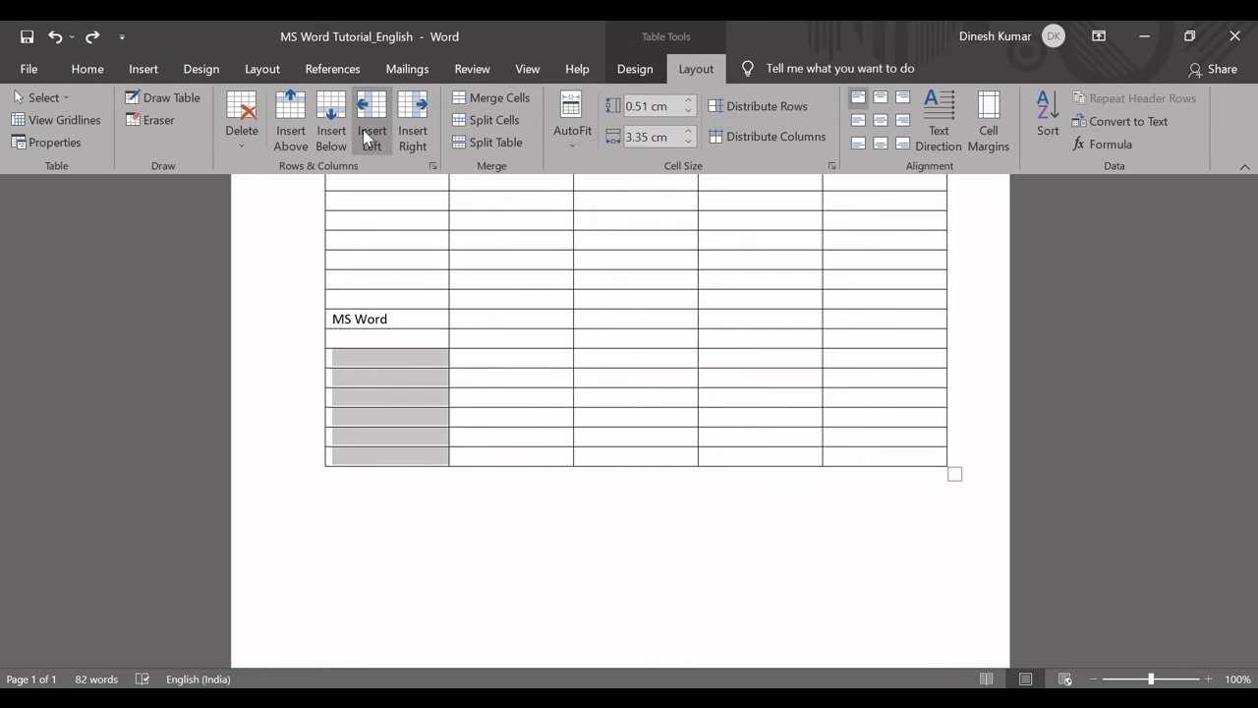
click(334, 132)
click(372, 476)
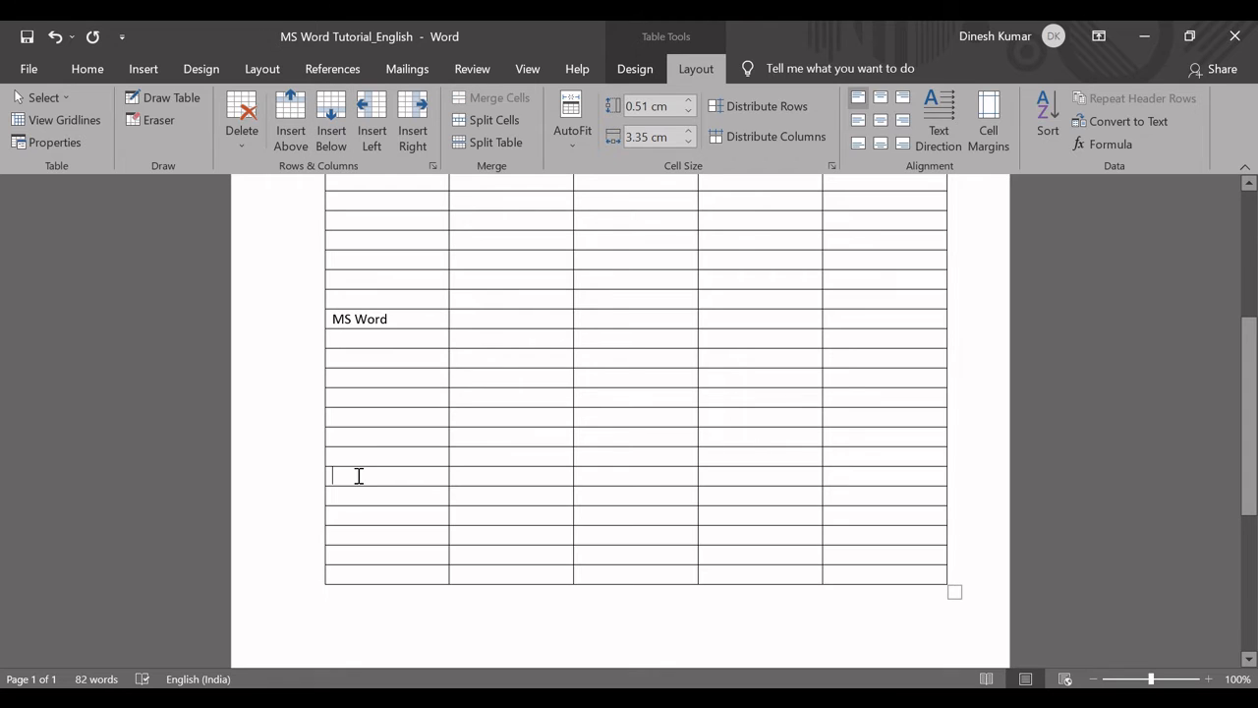
drag(359, 475, 360, 573)
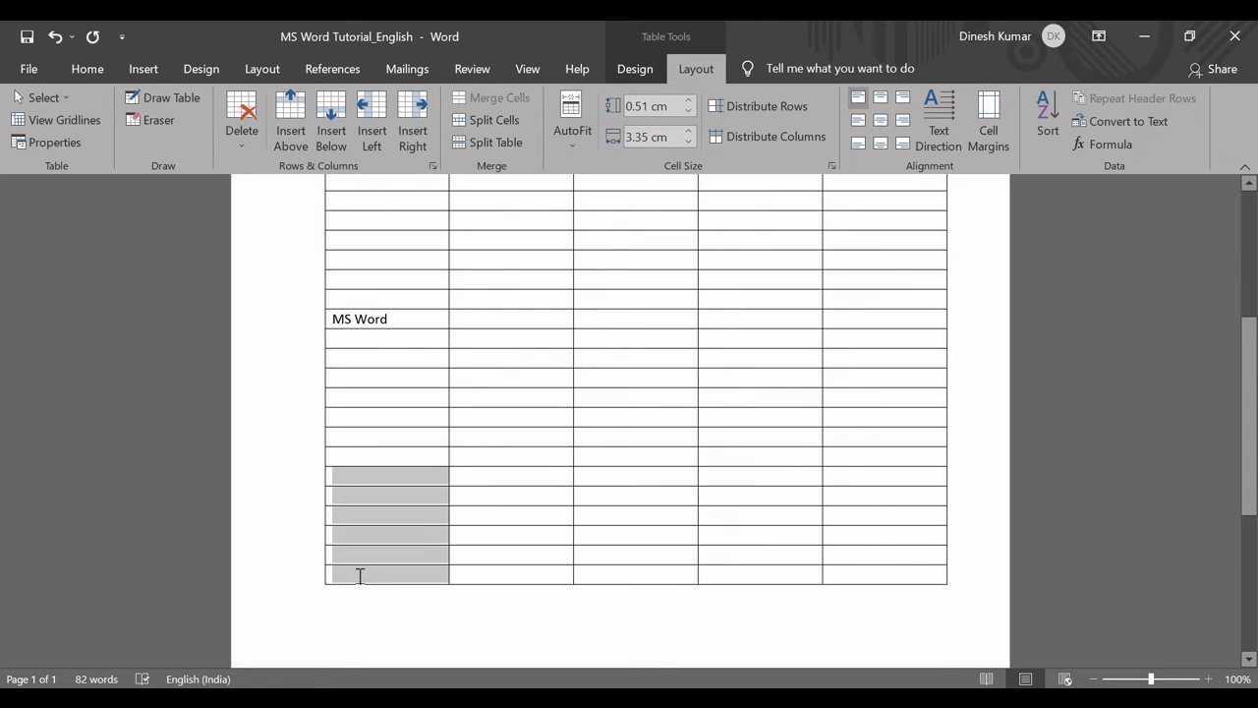
click(346, 147)
click(399, 542)
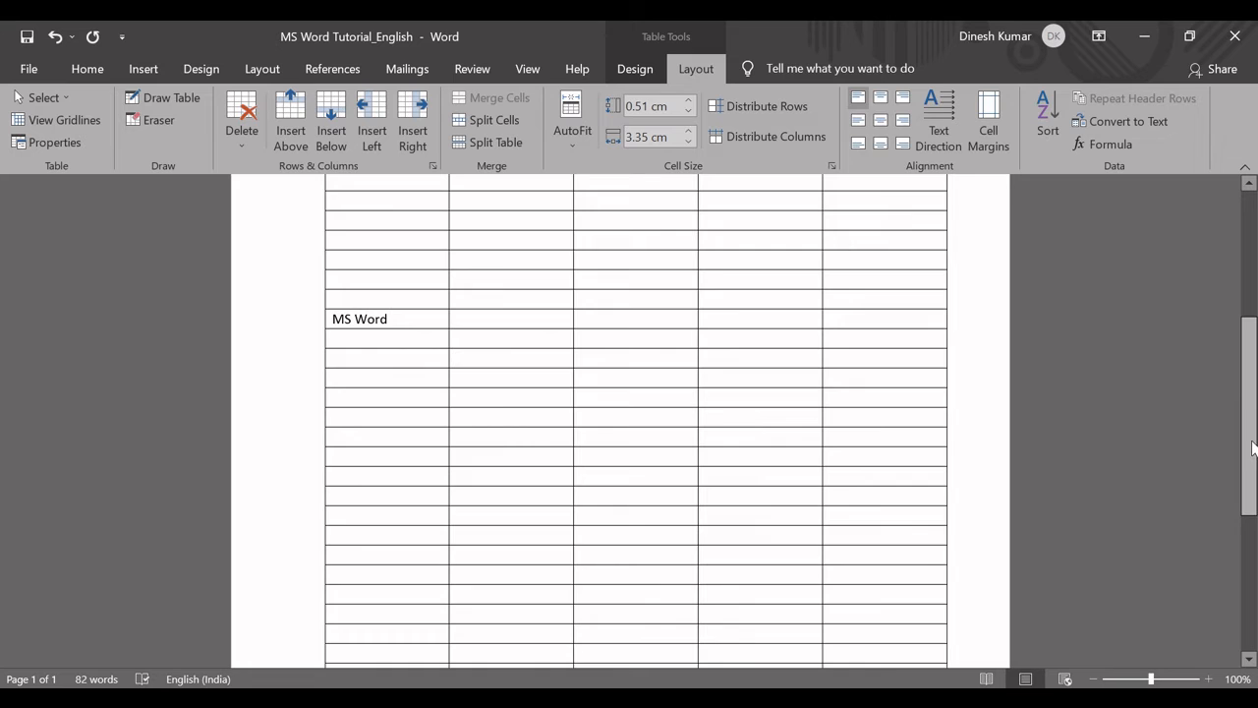
Stretch the whole table onto a second page, with rows about 0.77 cm high and columns about 3.22 cm wide.
drag(1253, 448, 1255, 575)
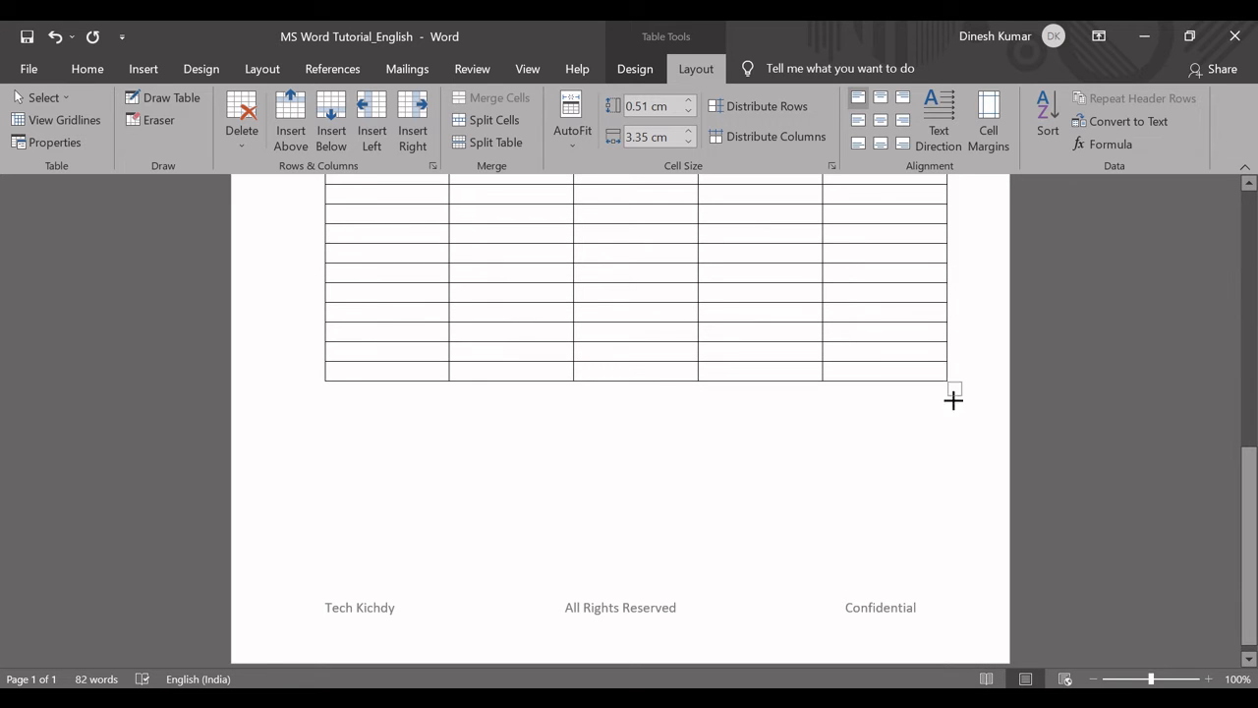
drag(953, 399, 920, 660)
mouse_move(1254, 291)
mouse_down()
mouse_move(1253, 339)
mouse_move(1254, 277)
mouse_up()
Label the five cells of the table's first row A, B, C, D and E.
click(395, 322)
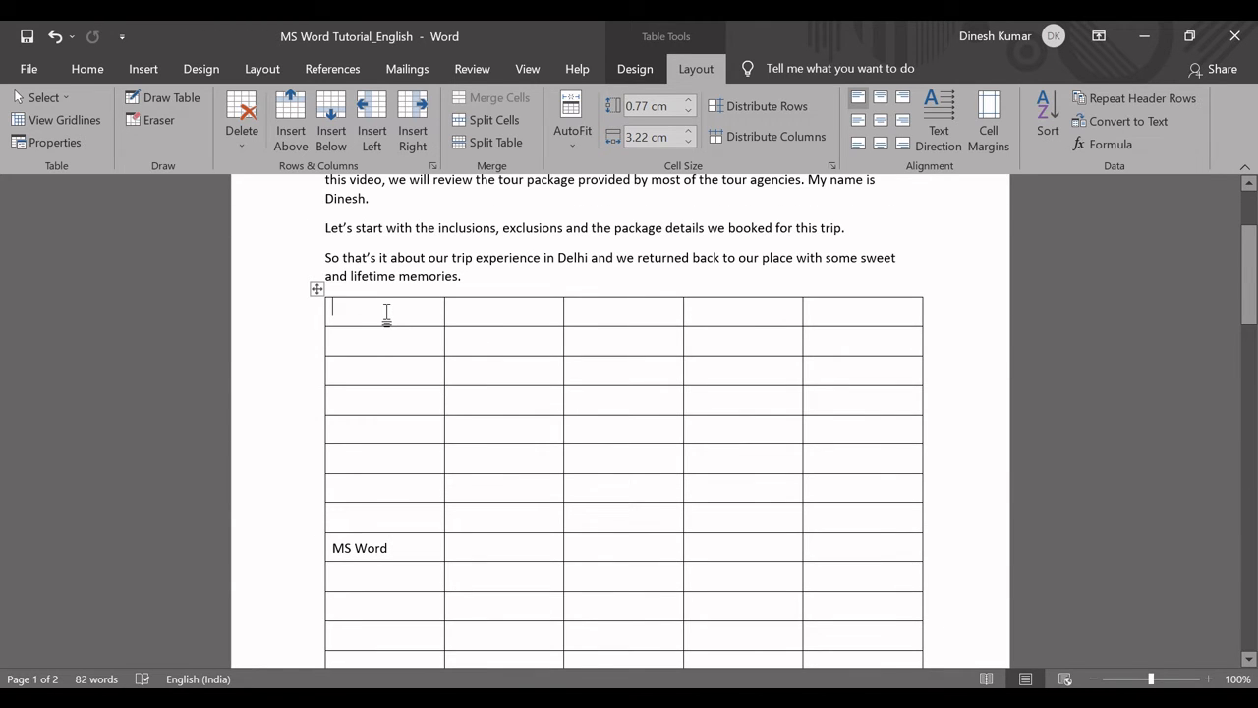
text(A)
click(496, 311)
text(B)
click(576, 309)
text(C)
click(789, 315)
text(D)
click(855, 317)
text(E)
Examine the A to E heading row and check whether it carries over to the table's part on page 2.
drag(335, 308, 838, 308)
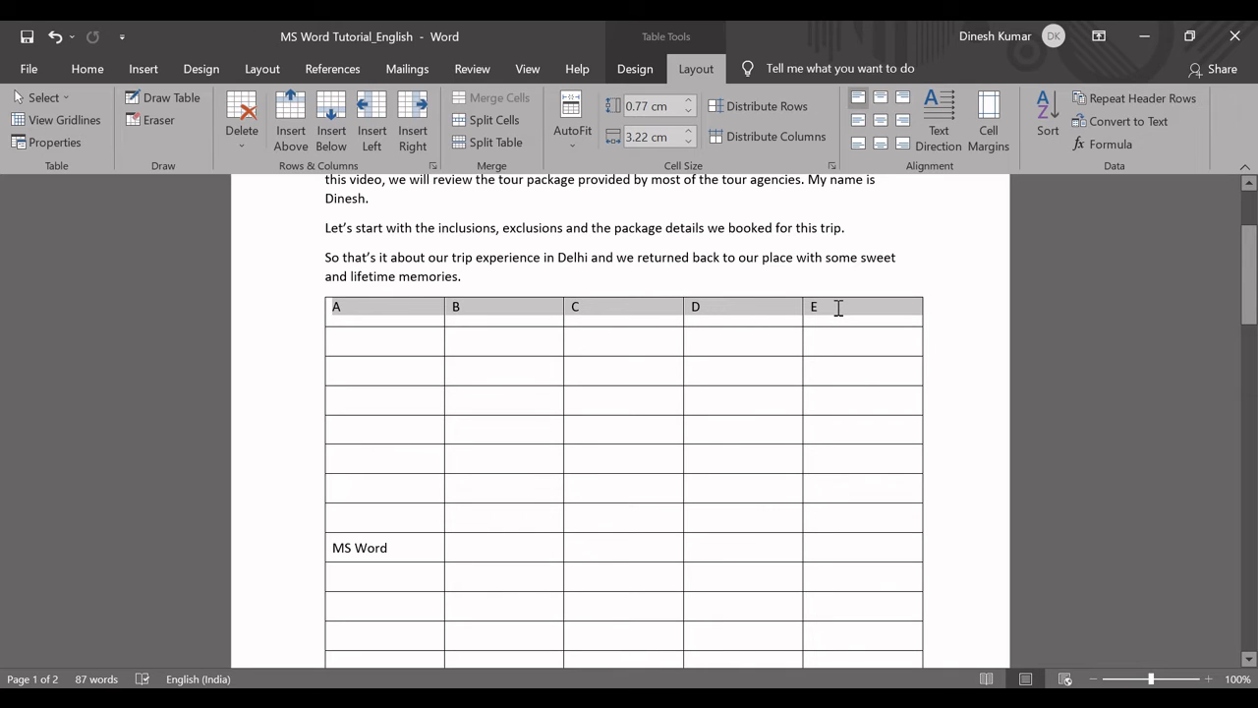
drag(839, 307, 837, 307)
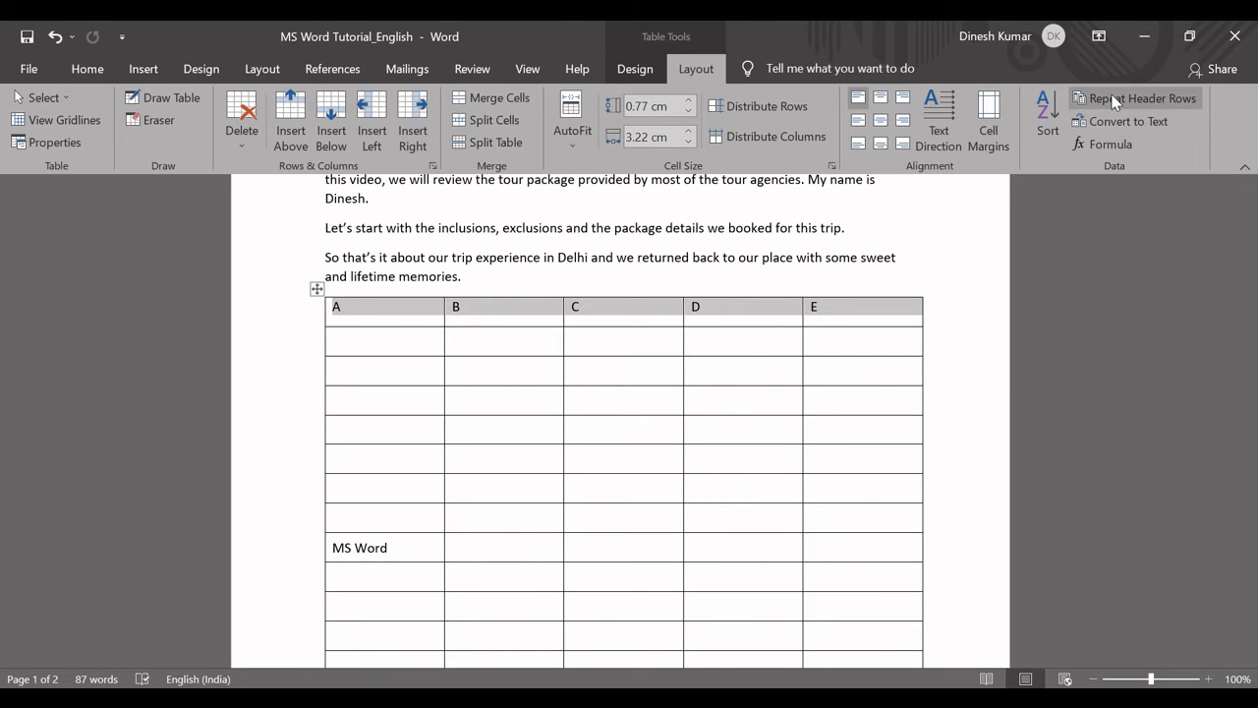
click(742, 316)
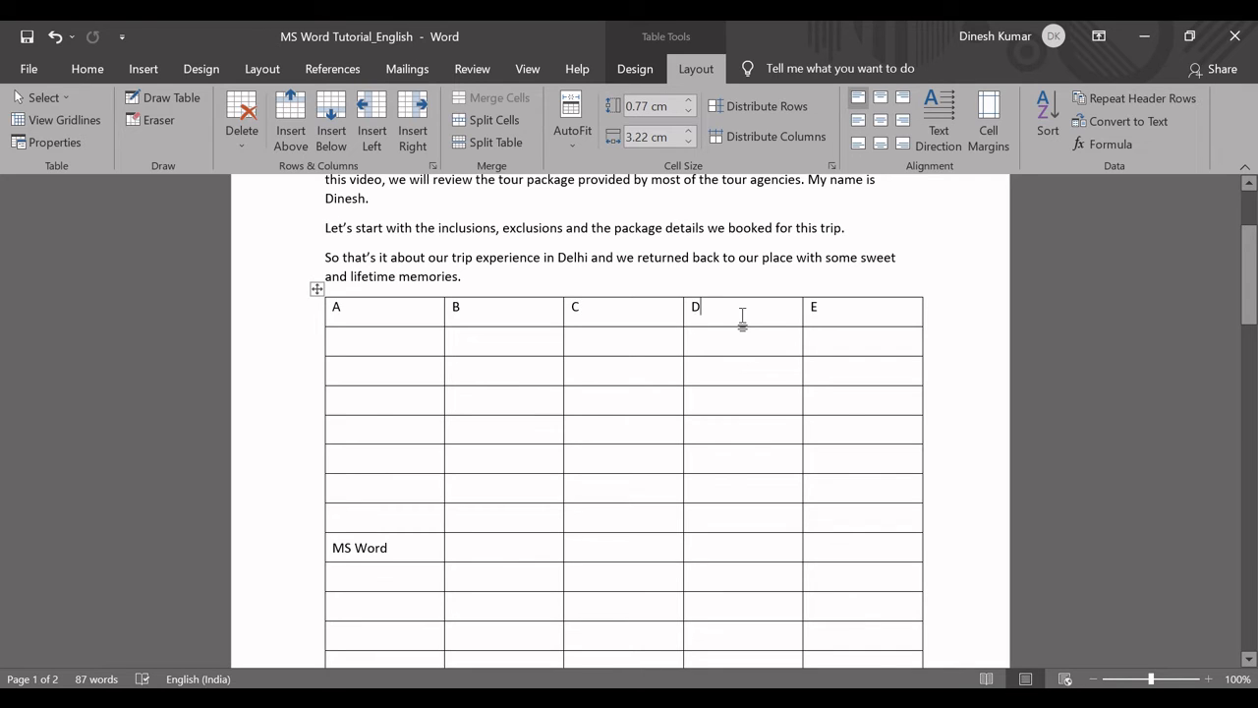
key(Page_Down)
key(Page_Down)
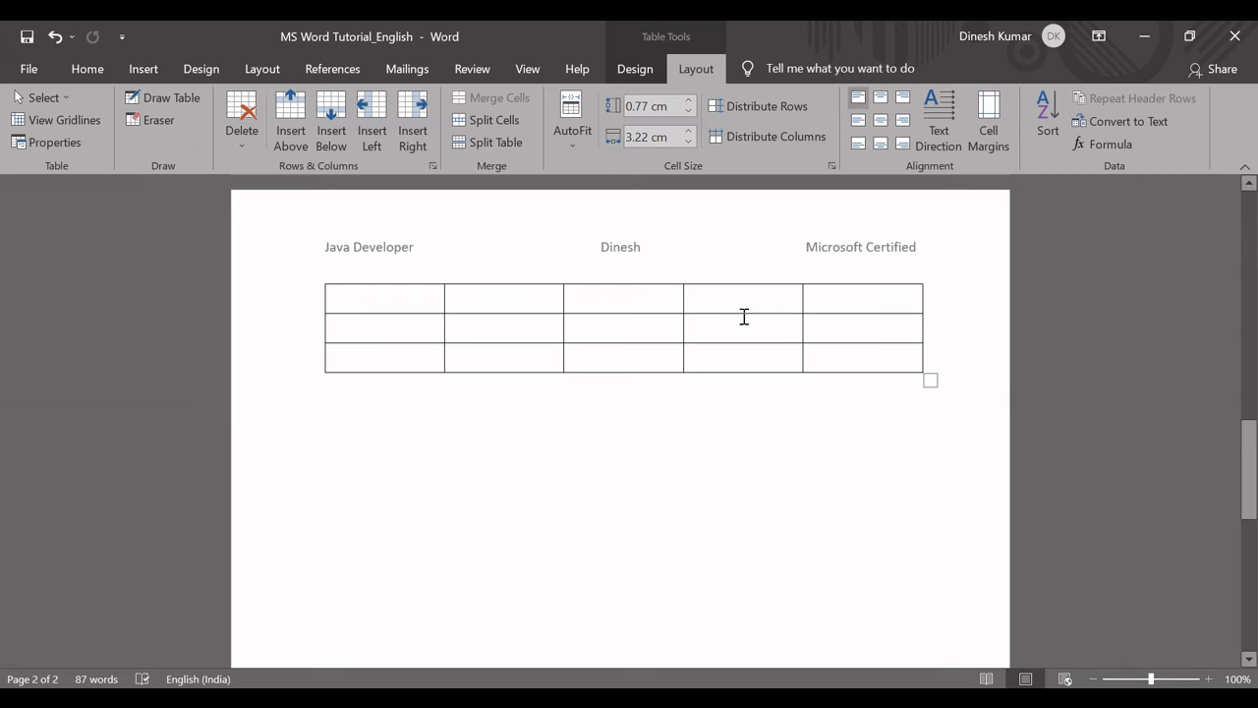
key(Page_Up)
key(Page_Up)
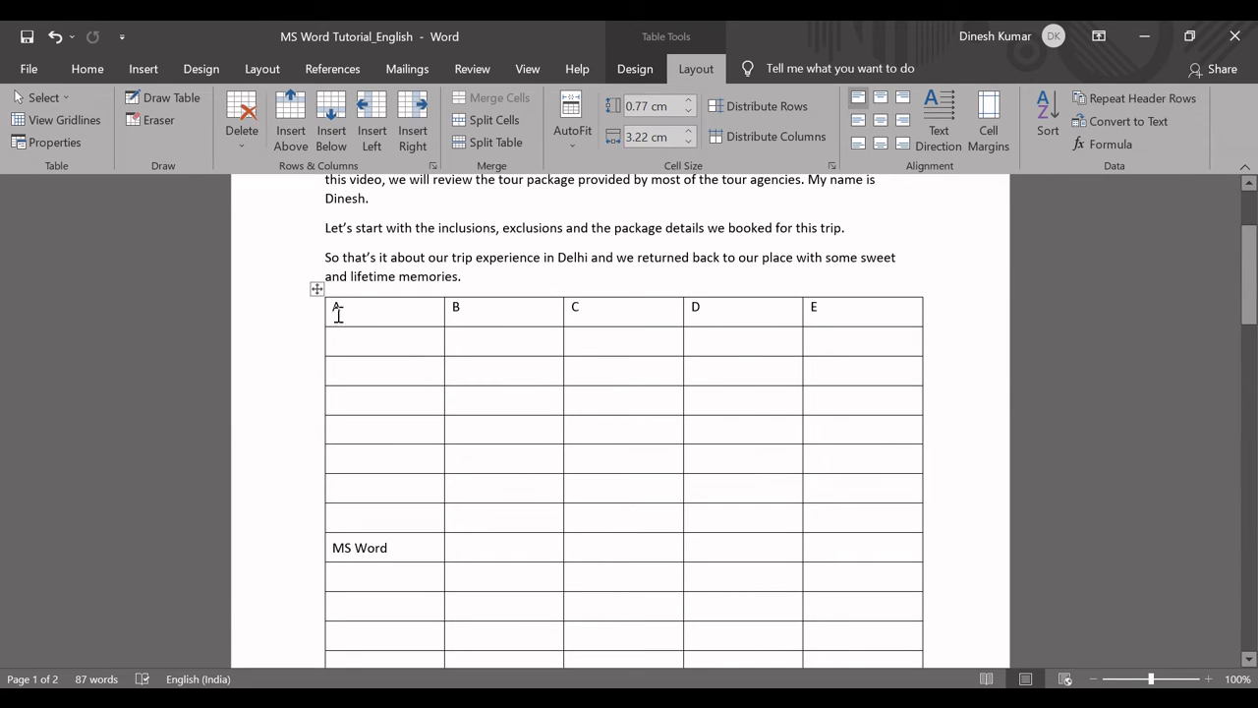
Set the A to E row to repeat as a header row on every page, and check it on page 2.
drag(338, 314, 841, 314)
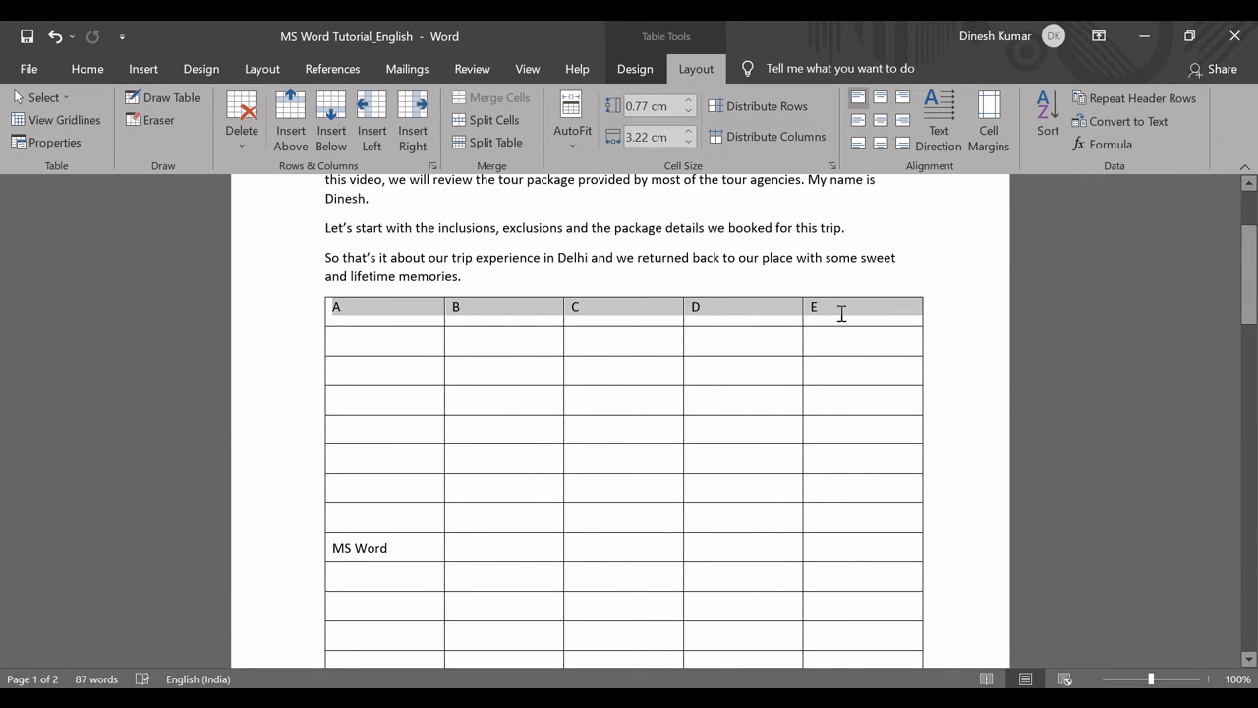
click(1153, 97)
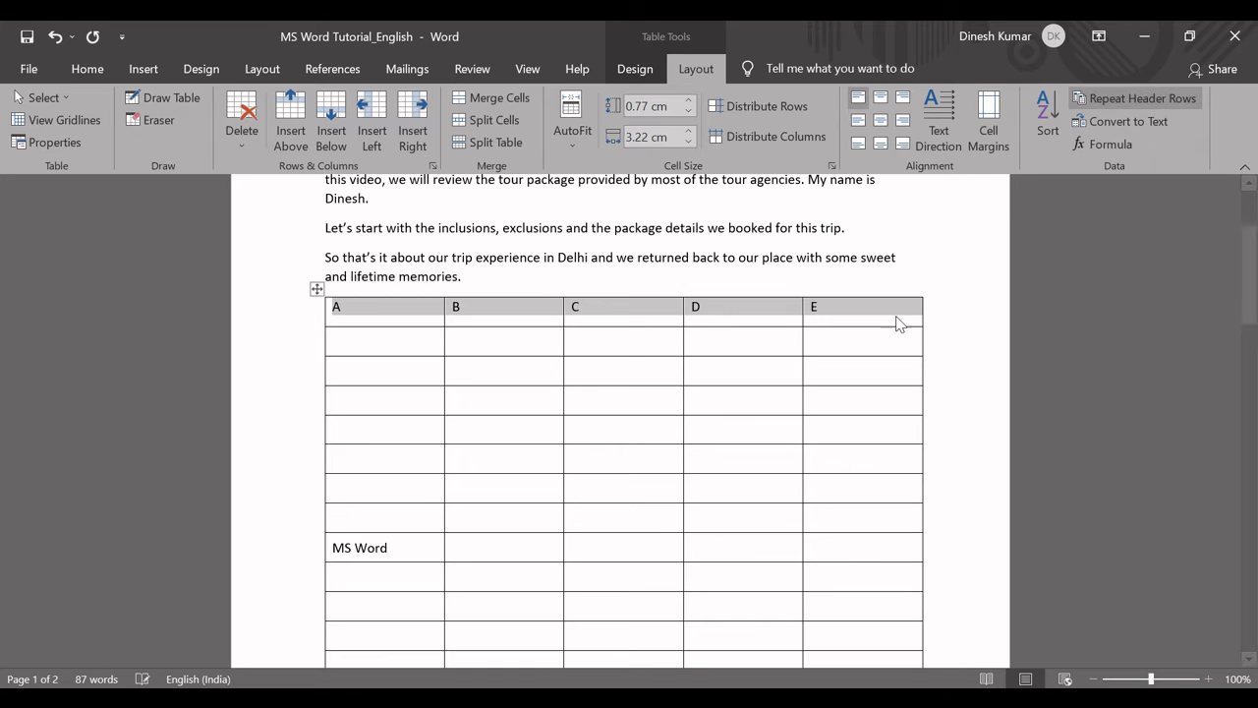
click(850, 322)
key(Page_Down)
key(Page_Down)
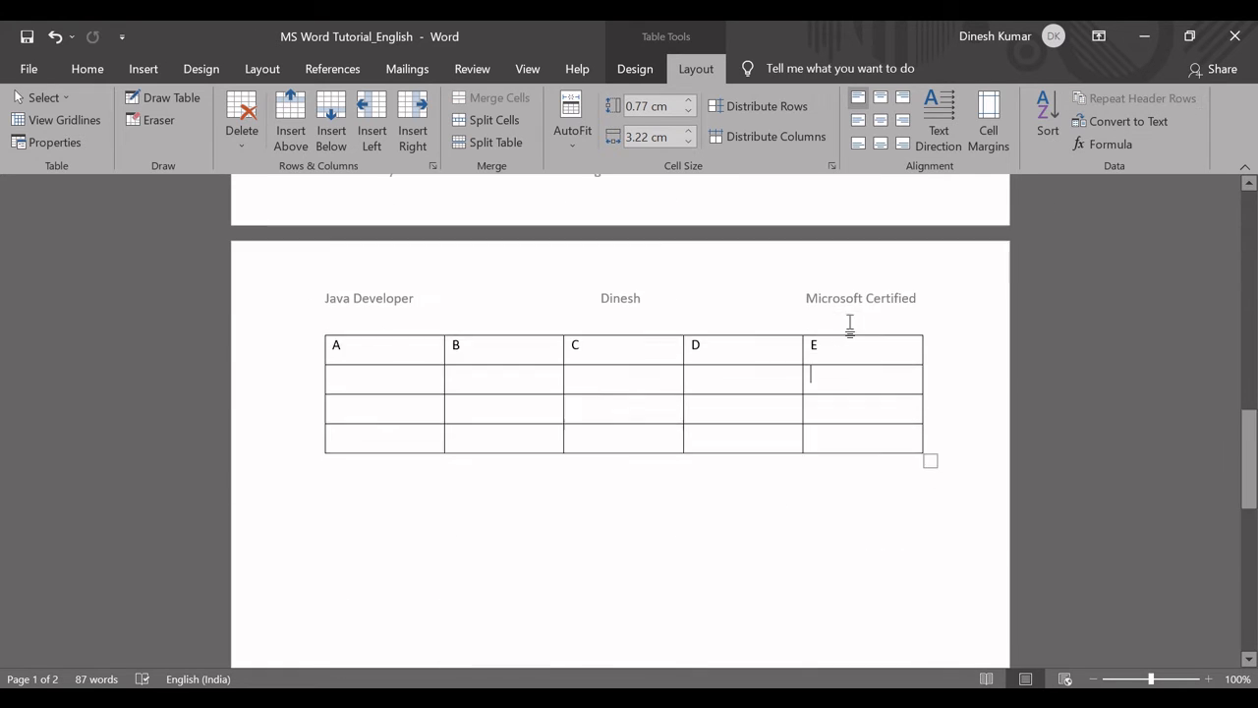
scroll(851, 324, down, 1)
click(372, 296)
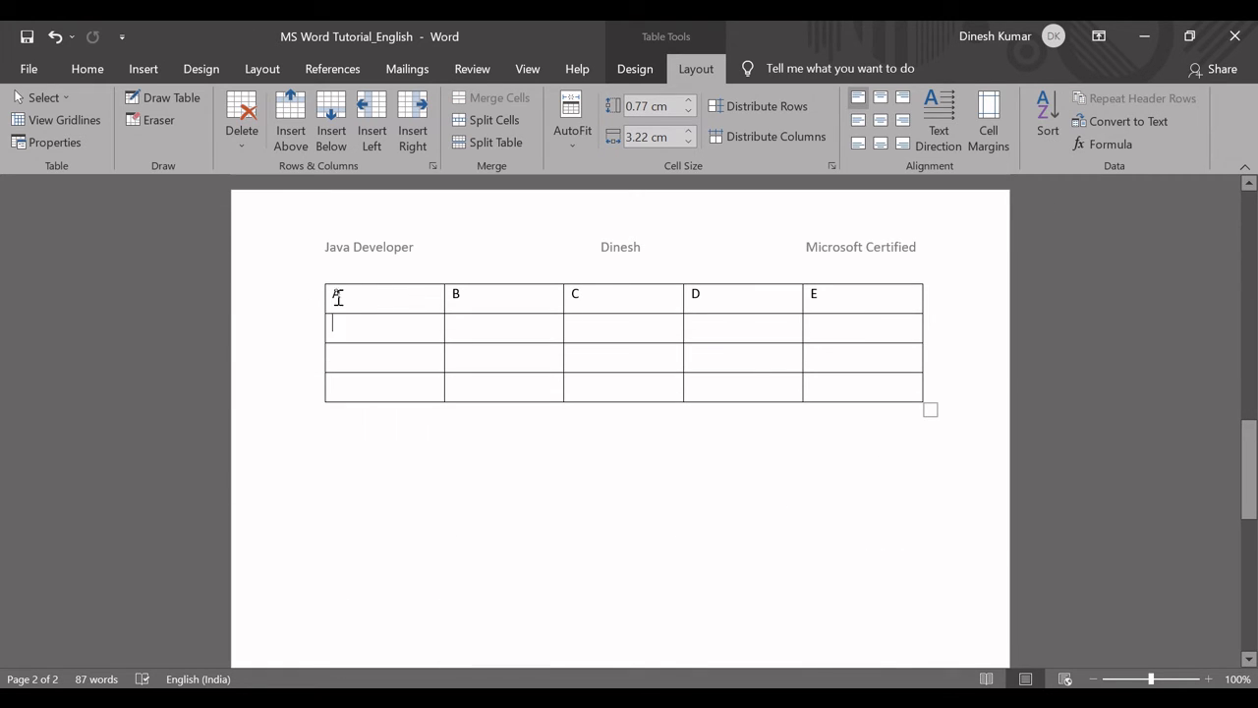
click(329, 298)
click(339, 304)
Enlarge the whole table slightly, to rows about 0.79 cm high and columns about 3.38 cm wide.
click(529, 385)
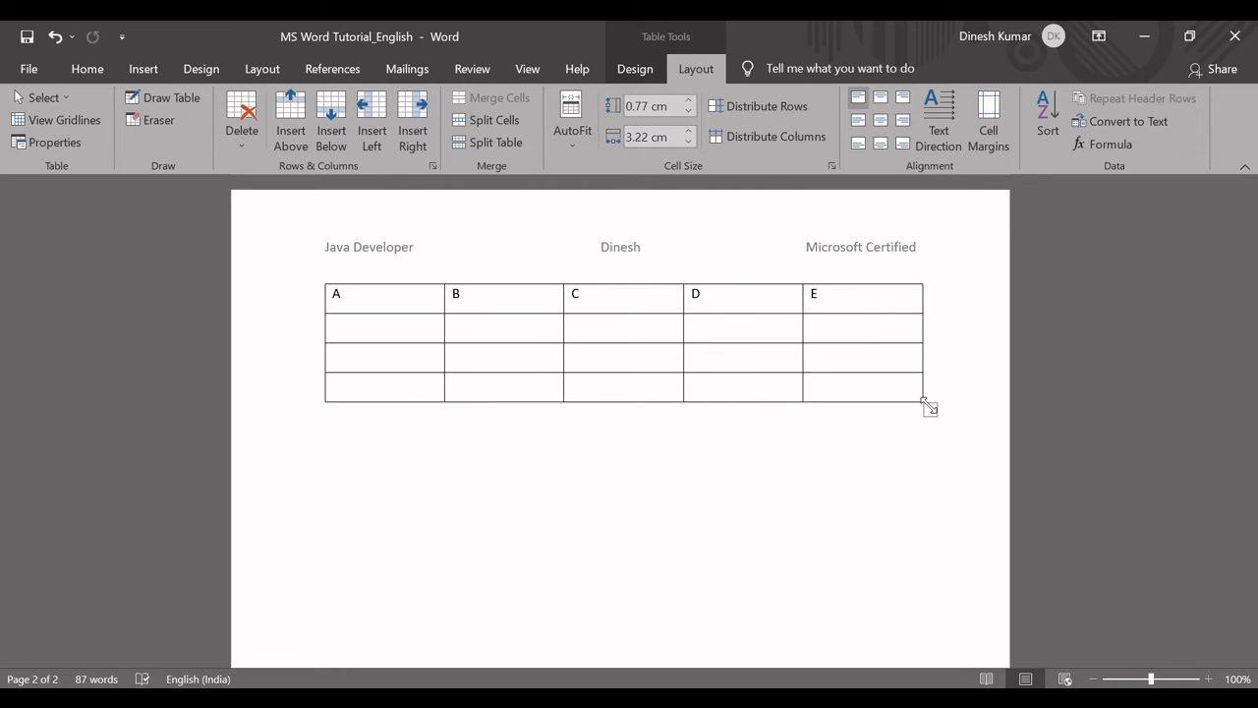
drag(929, 407, 957, 418)
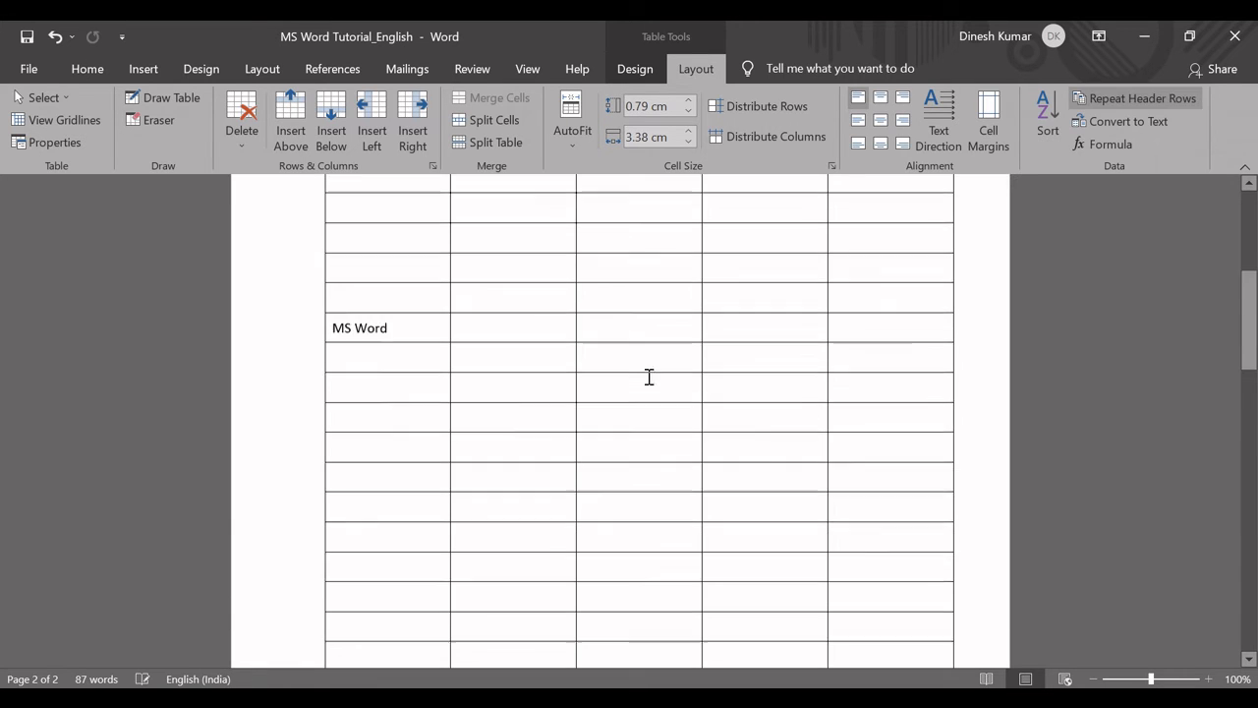
scroll(648, 377, up, 3)
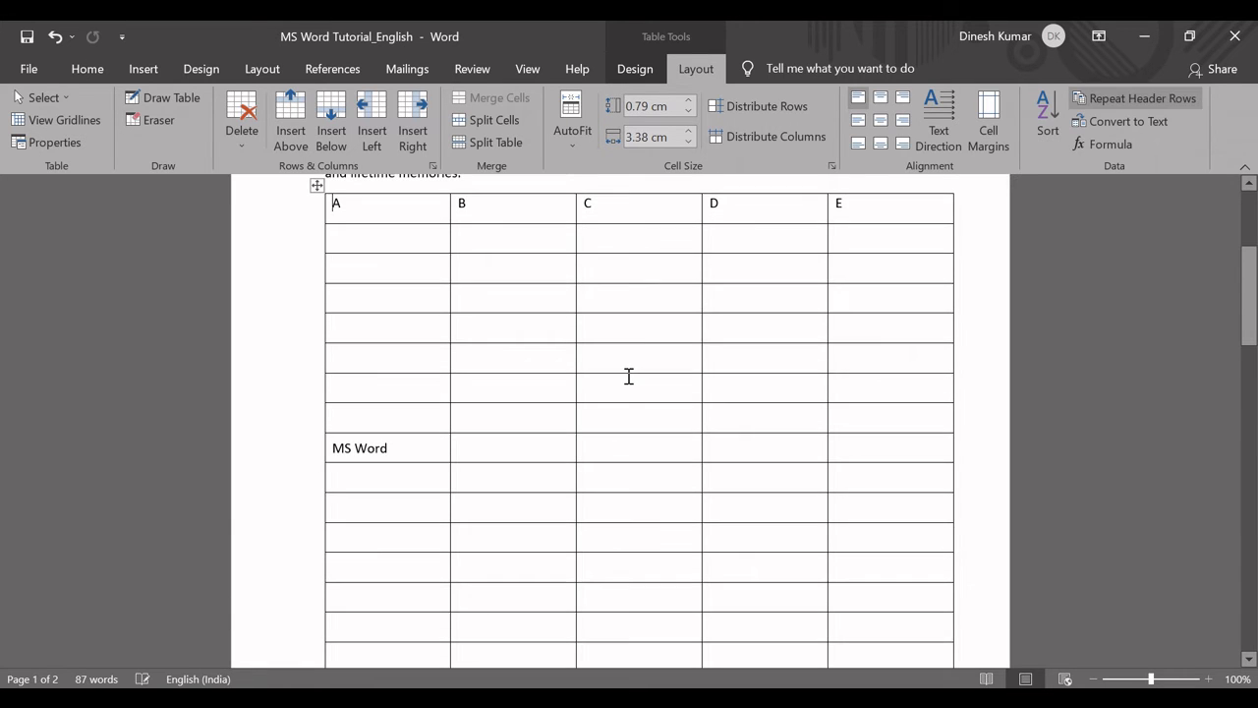
Switch to the Excel functions list, fill the Repeat header rows cell light green and select the Zoom in/Out cell.
key(alt+Tab)
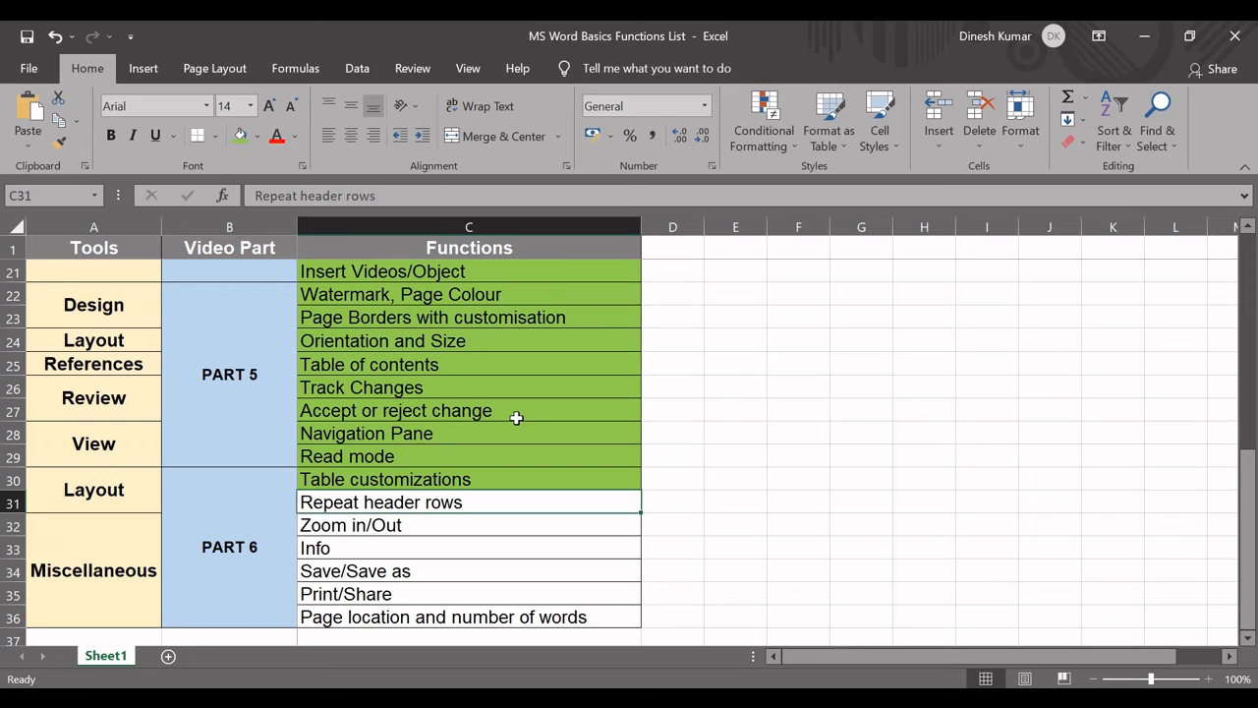
click(240, 138)
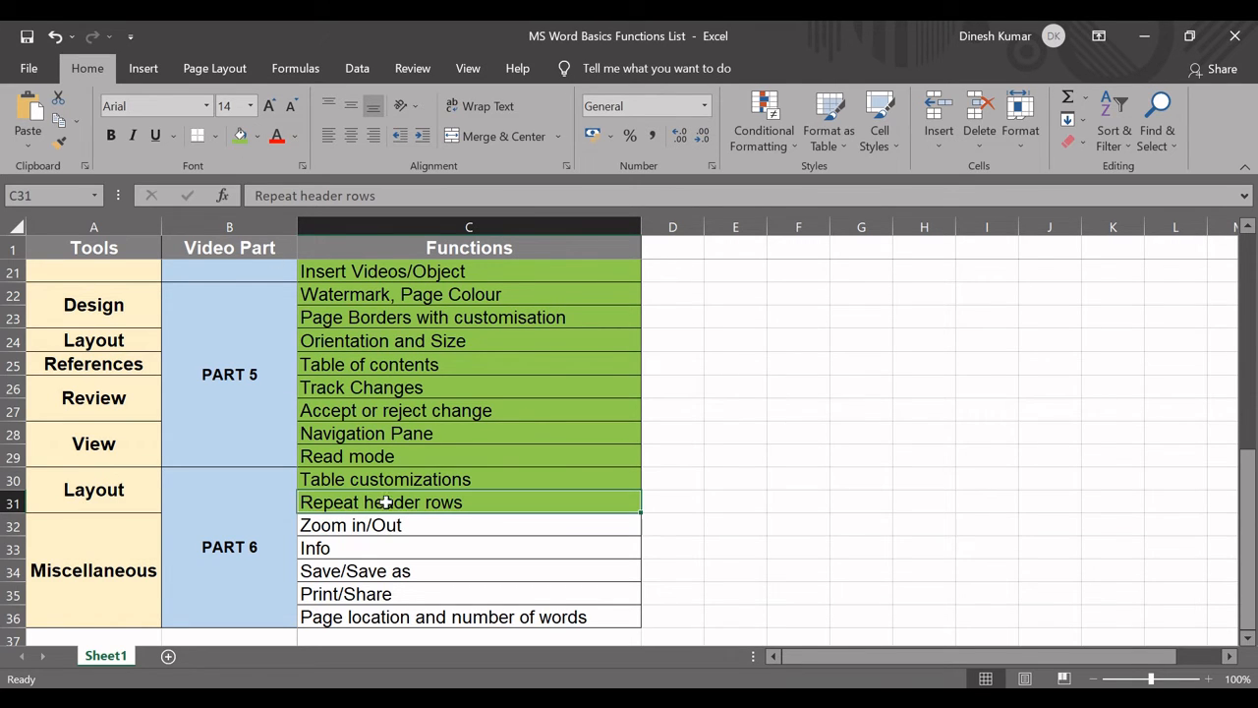
click(413, 521)
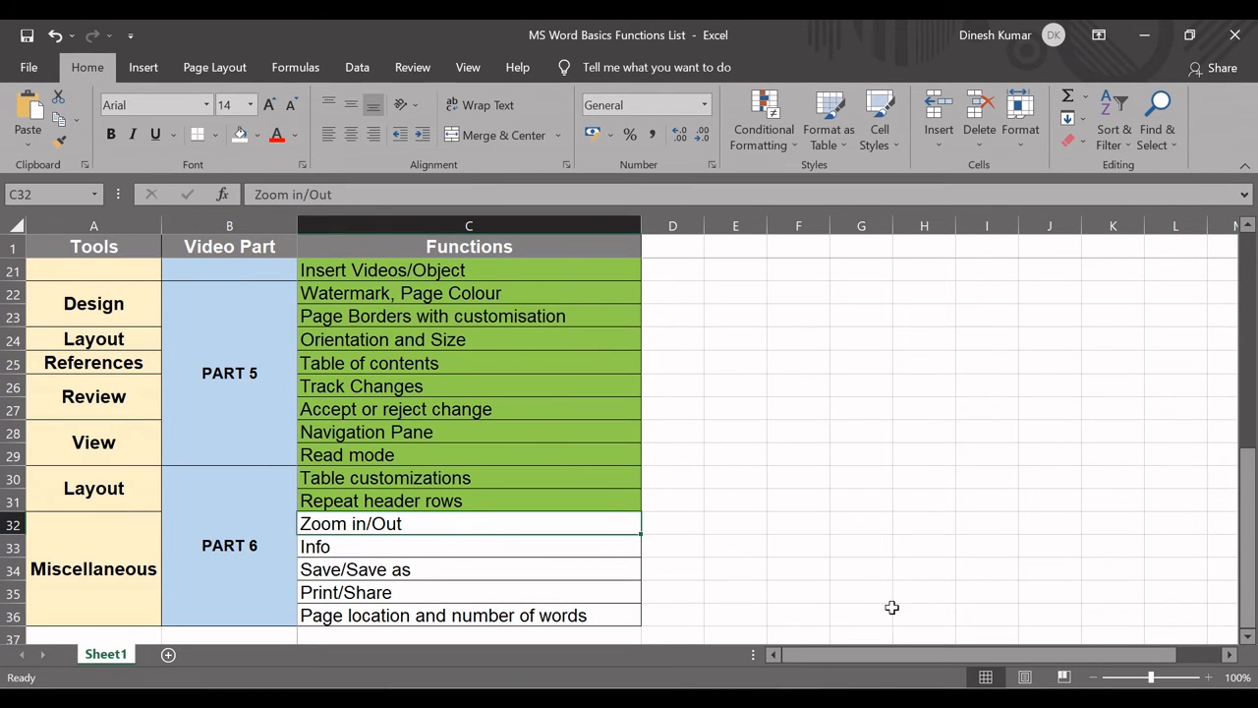
Return to Word and zoom the document out to 36%, in to 232% and back to 100%.
click(882, 653)
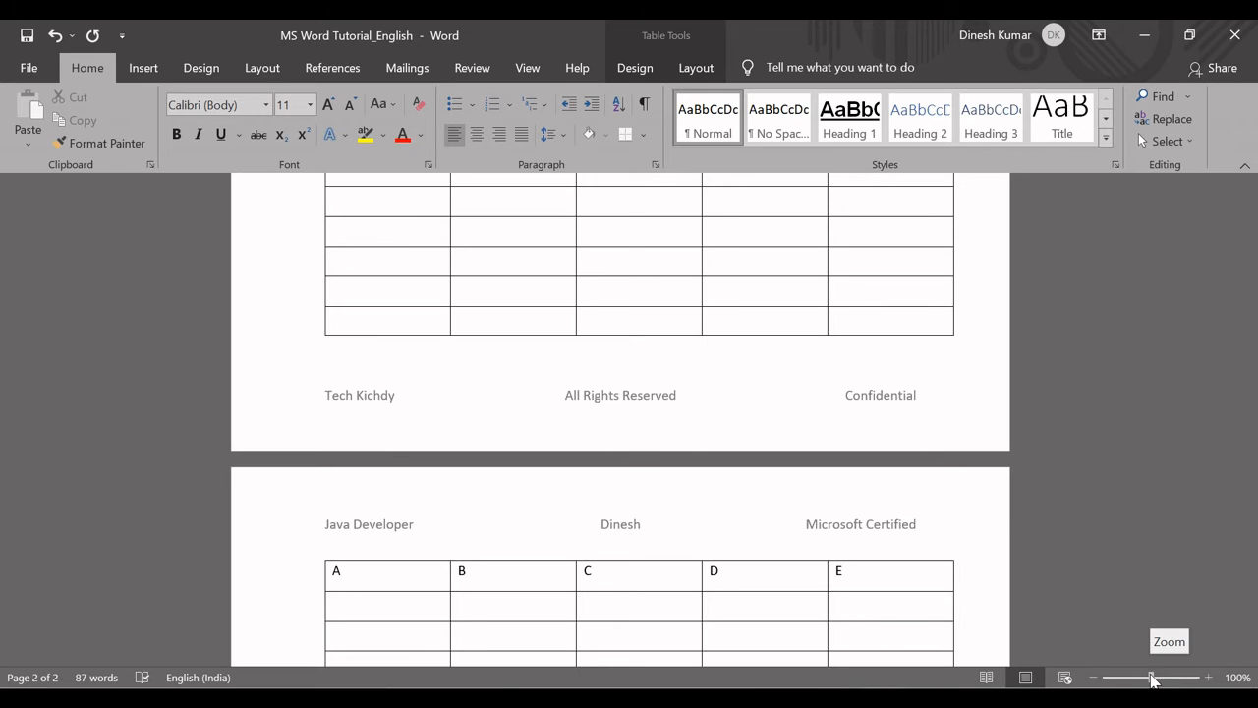
drag(1153, 679, 1120, 682)
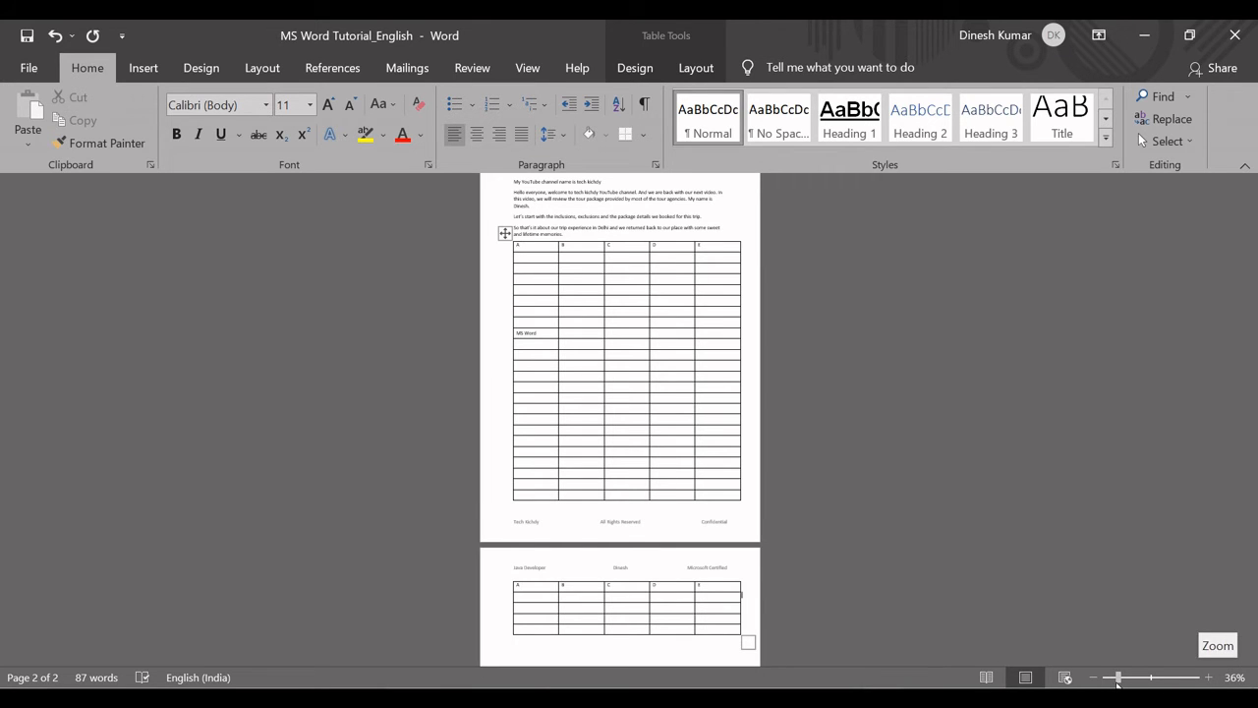
drag(1117, 681, 1167, 681)
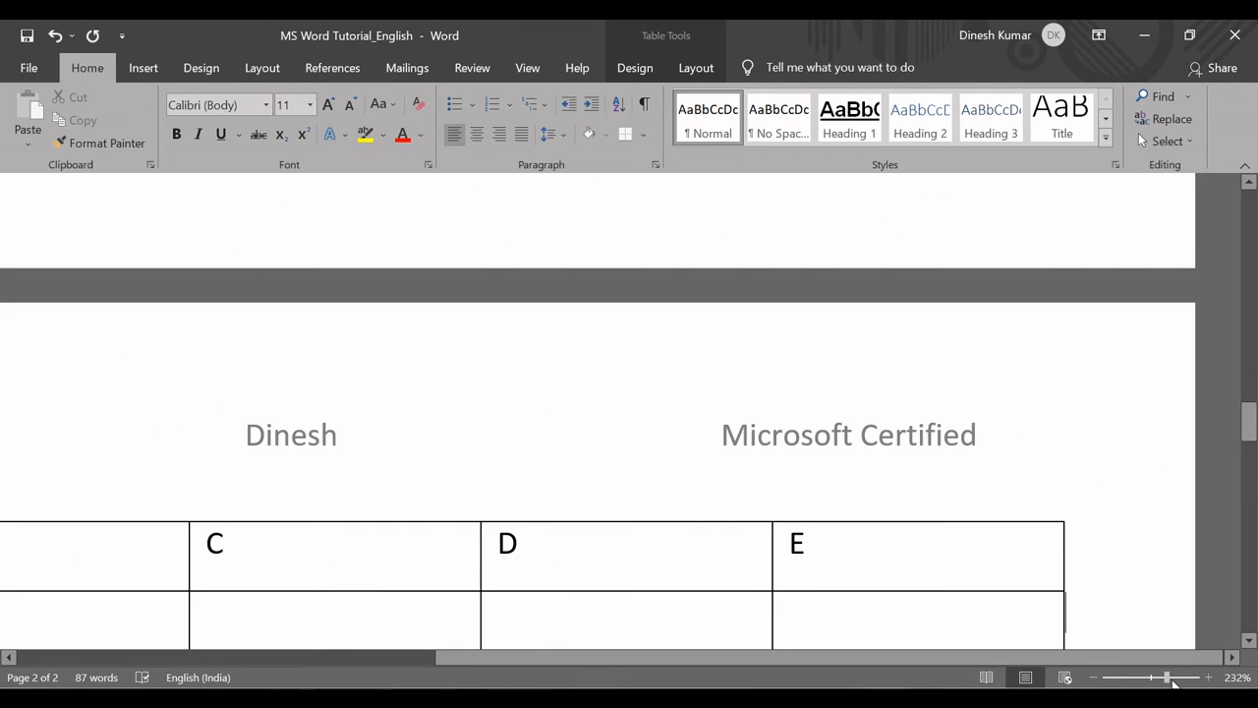
drag(1170, 681, 1151, 681)
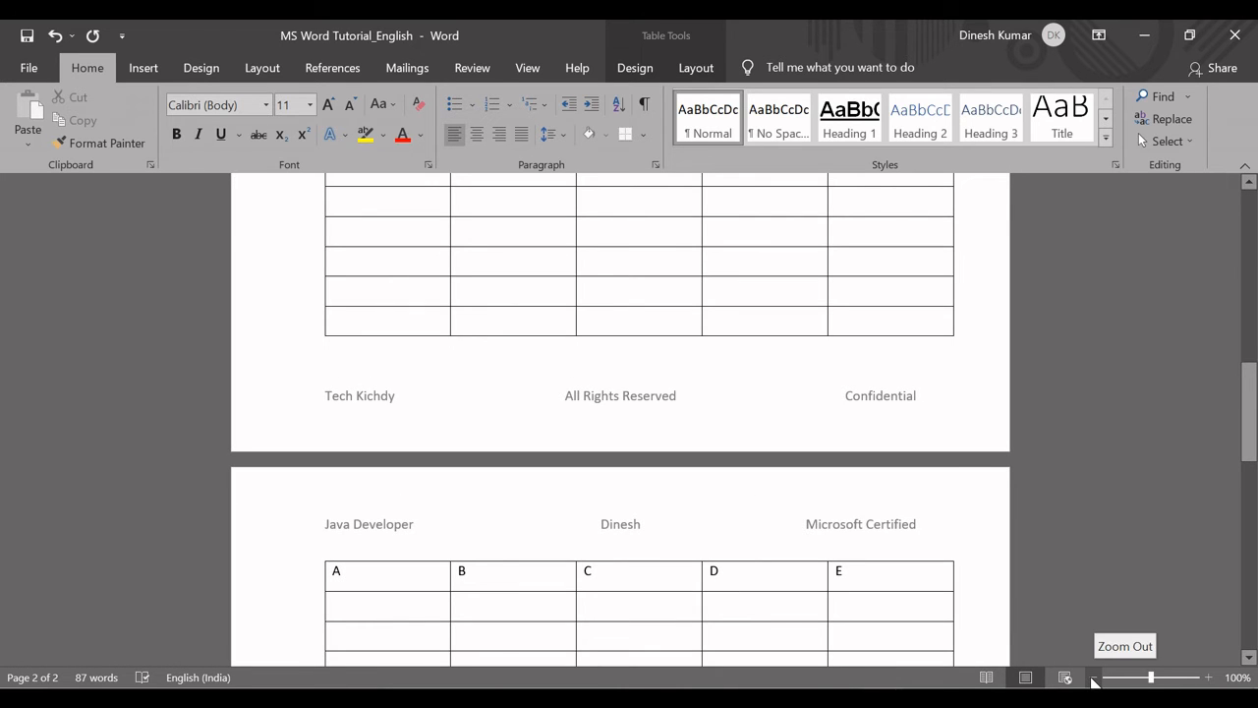
Zoom the document out to 60%, in to 130% and back to 100% in single zoom increments.
click(1095, 677)
click(1095, 677)
click(1095, 677)
click(1095, 677)
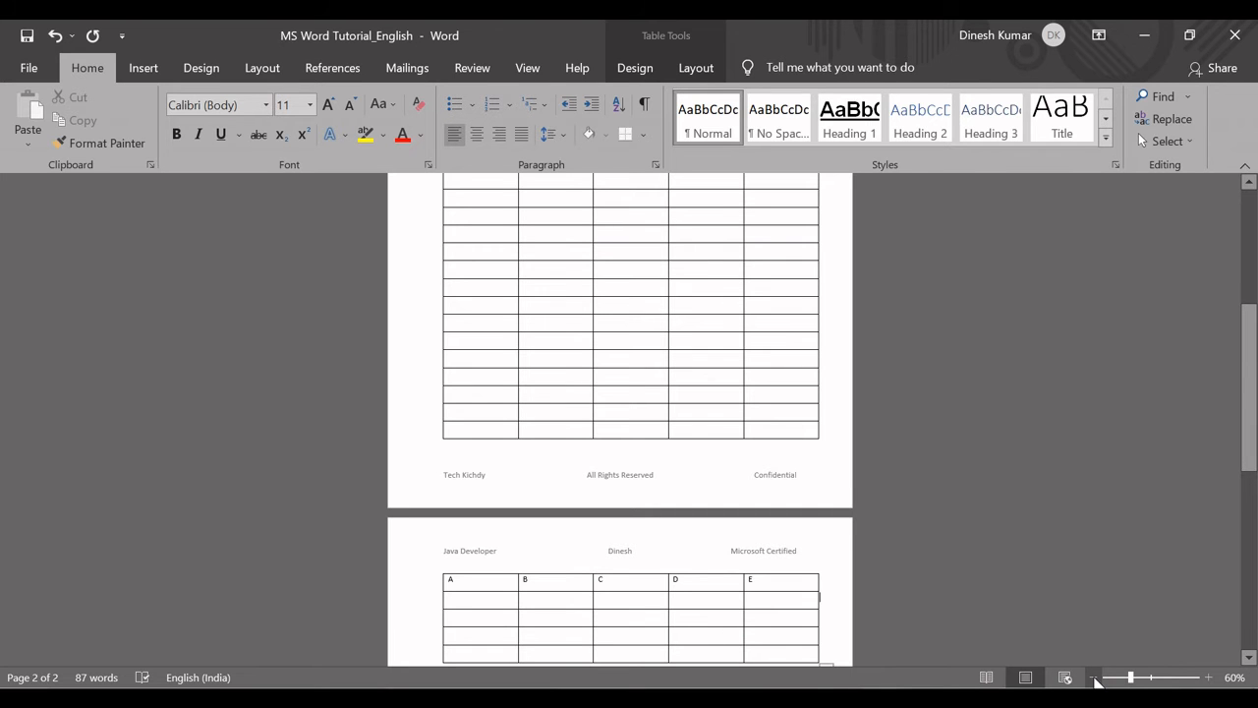
click(1209, 678)
click(1209, 678)
click(1209, 677)
click(1209, 677)
click(1209, 677)
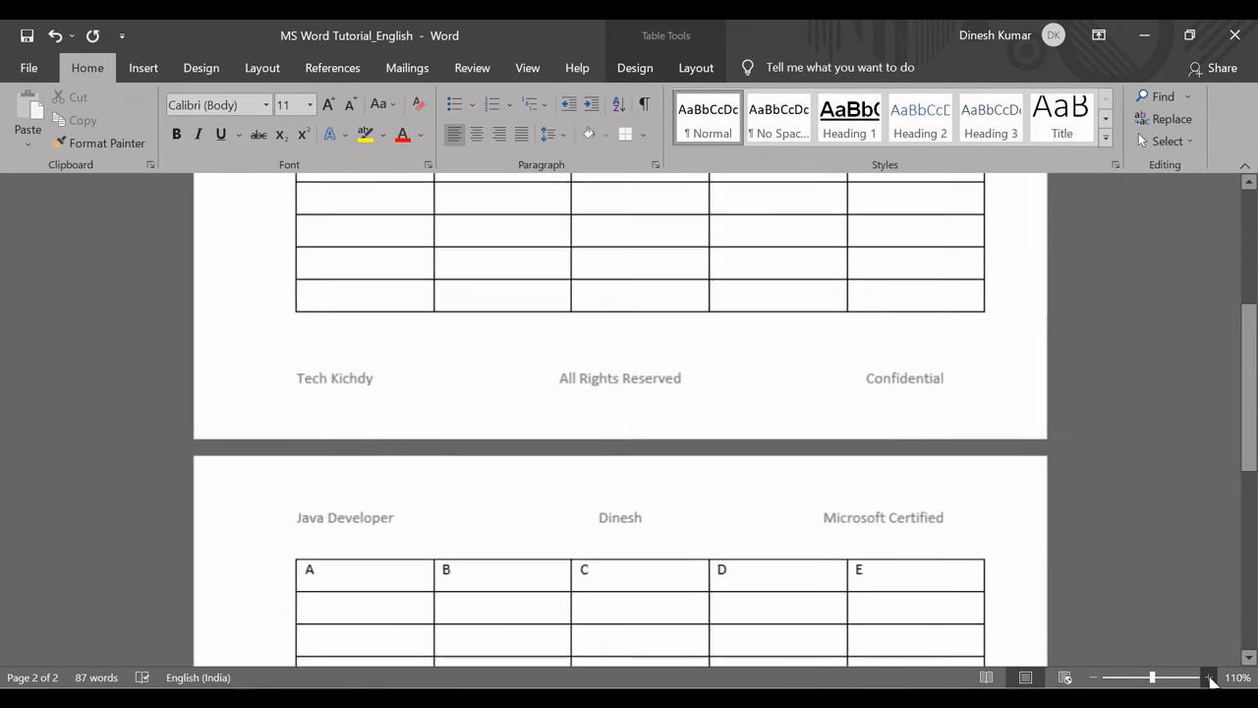
click(1209, 678)
click(1209, 677)
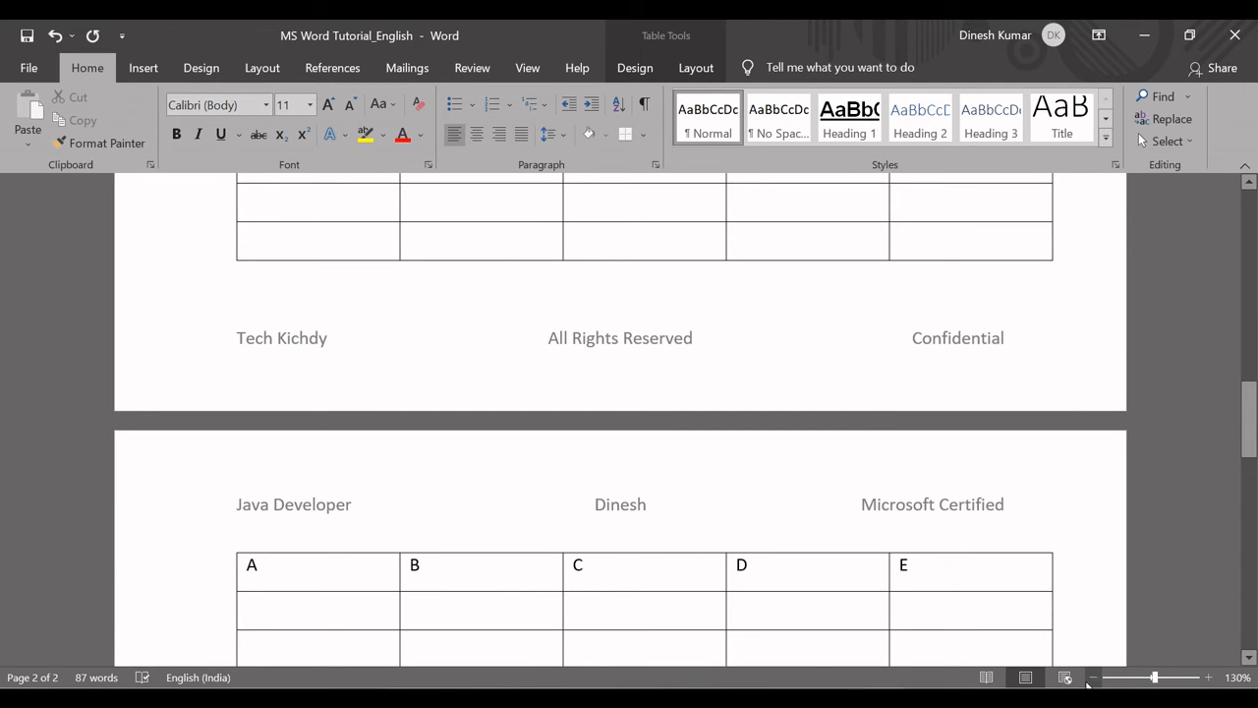
click(1092, 677)
click(1092, 677)
click(1092, 677)
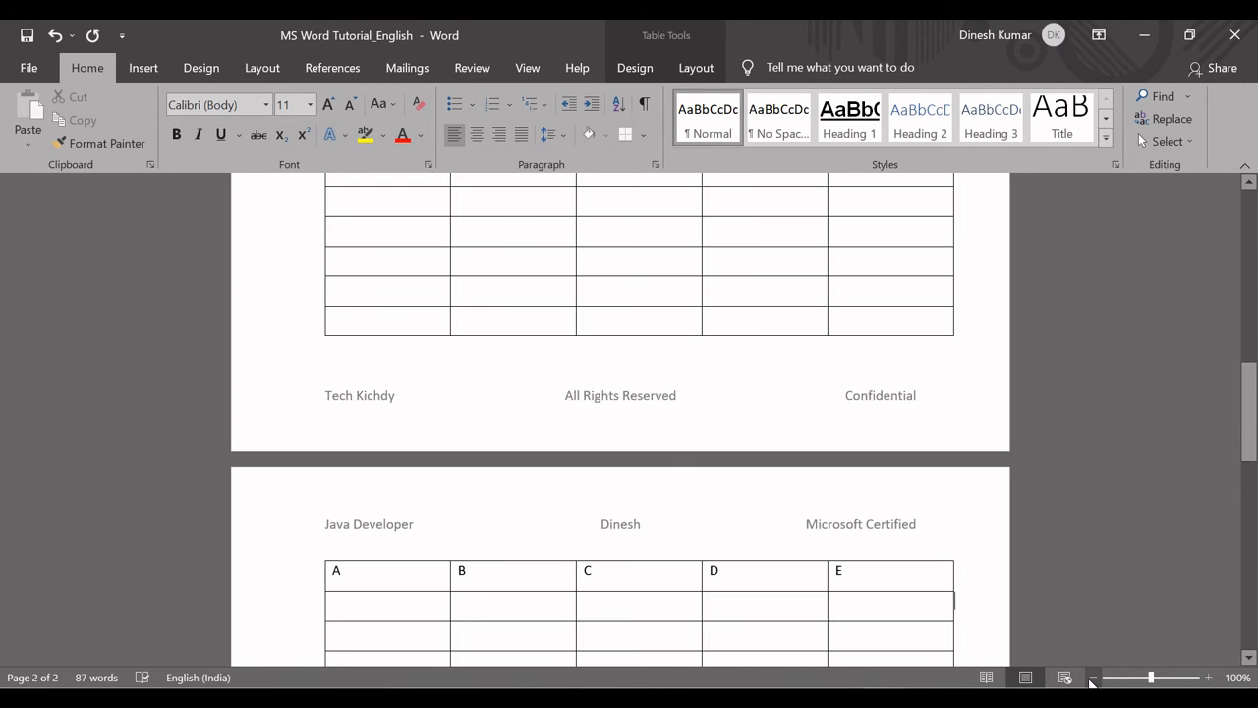
Switch to the Excel functions list, fill the Zoom in/Out cell light green and select the Info cell.
key(alt+Tab)
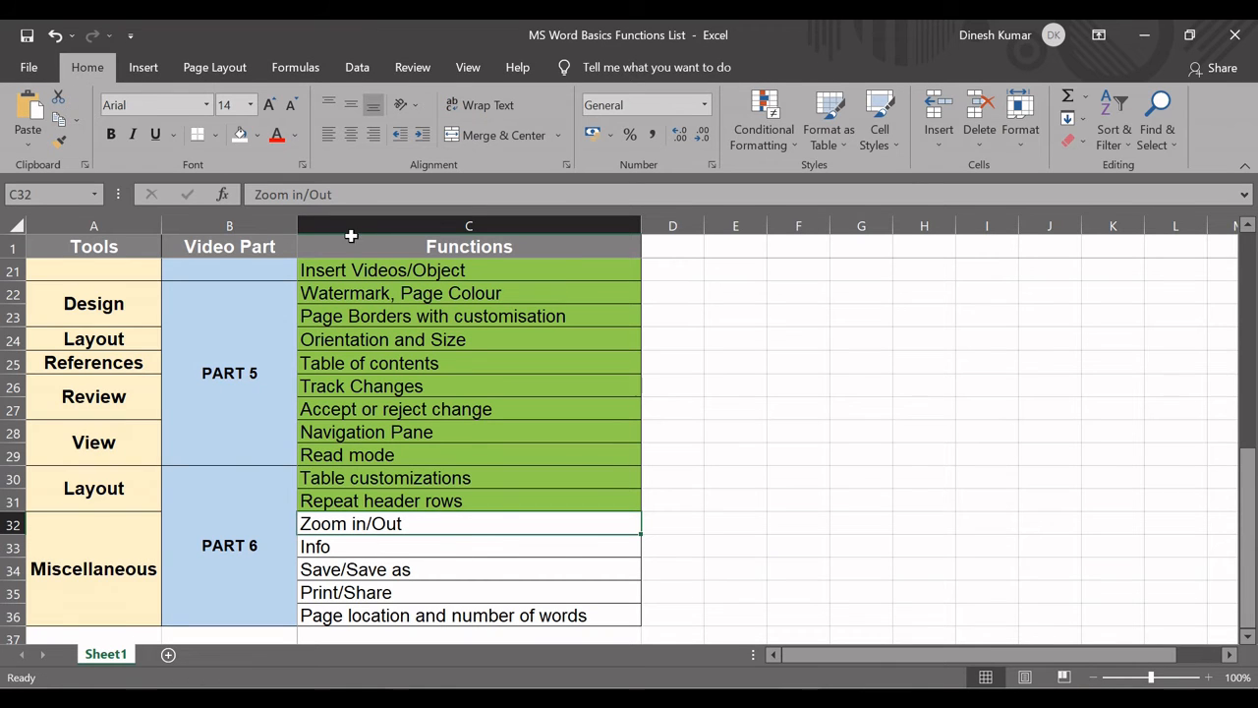
click(257, 135)
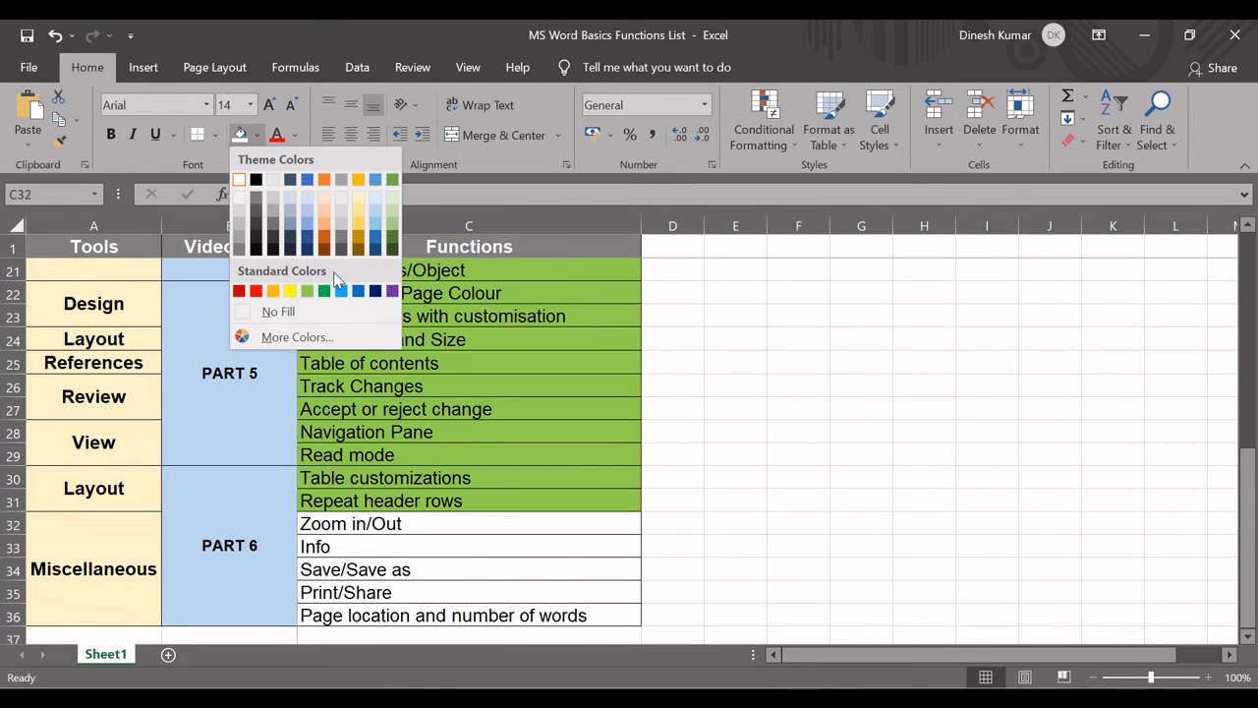
click(306, 291)
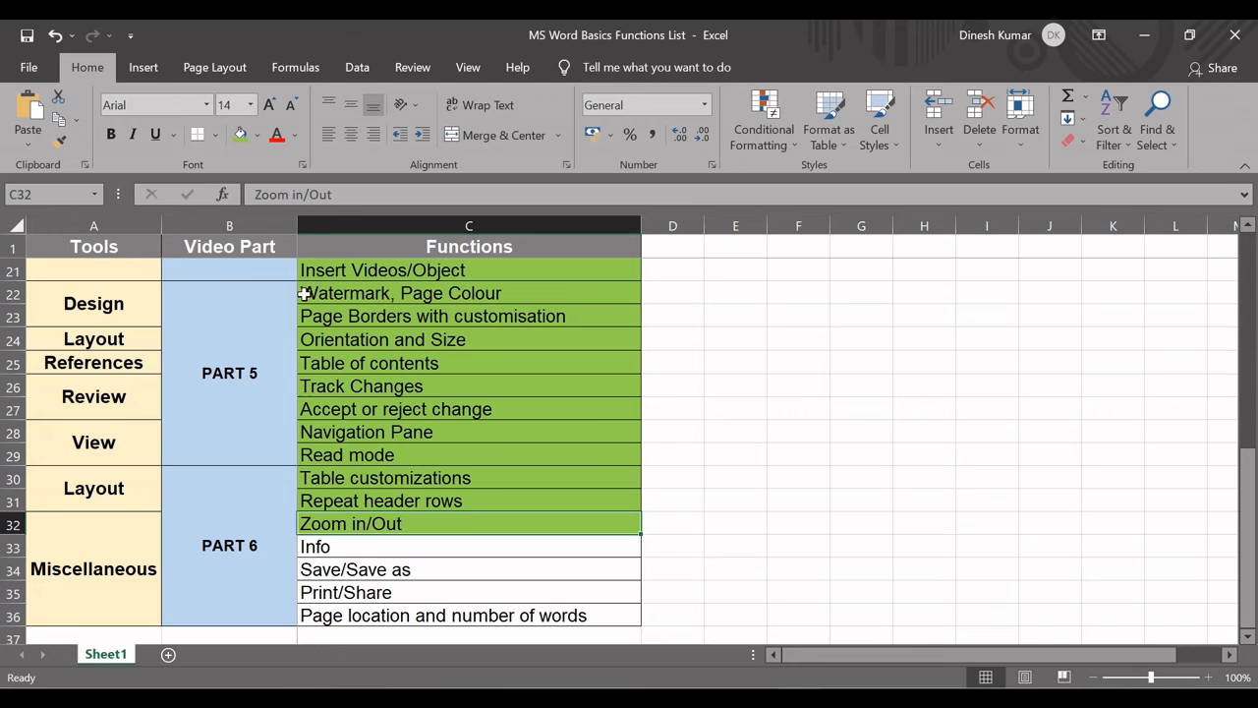
click(363, 547)
Return to Word and examine the document's Info page, including its properties, related dates and Title field, then leave the page.
key(alt+Tab)
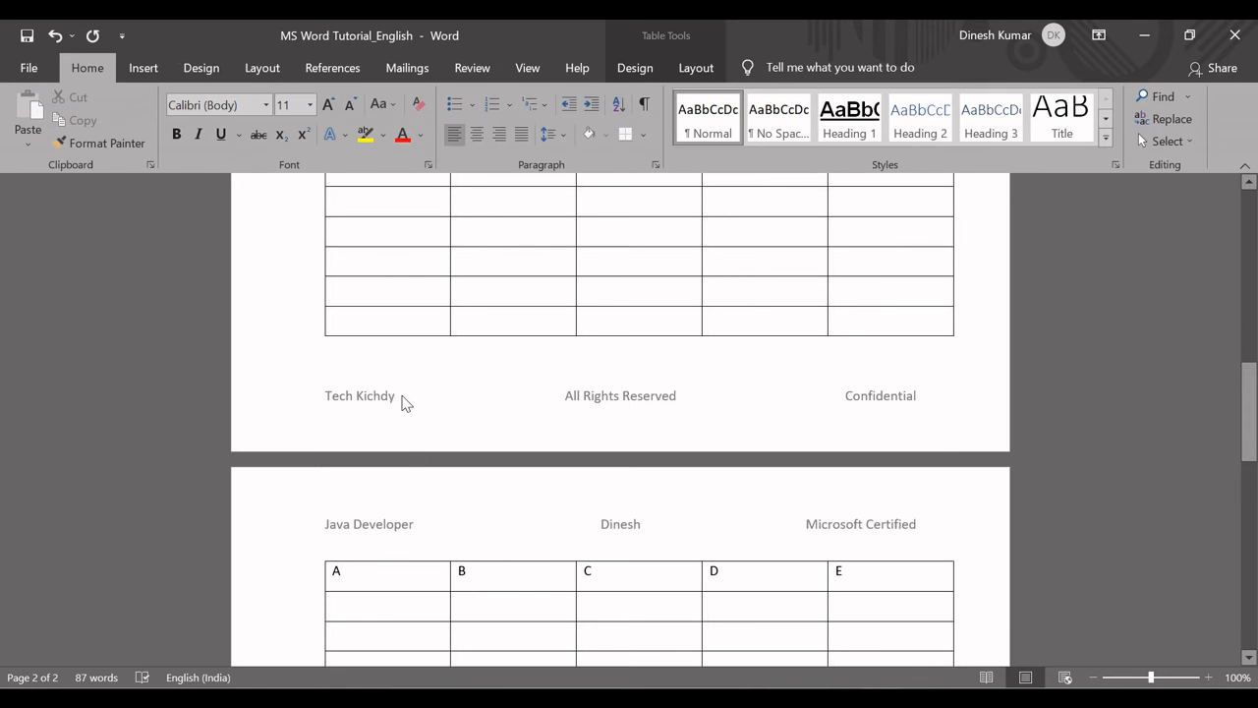
click(30, 70)
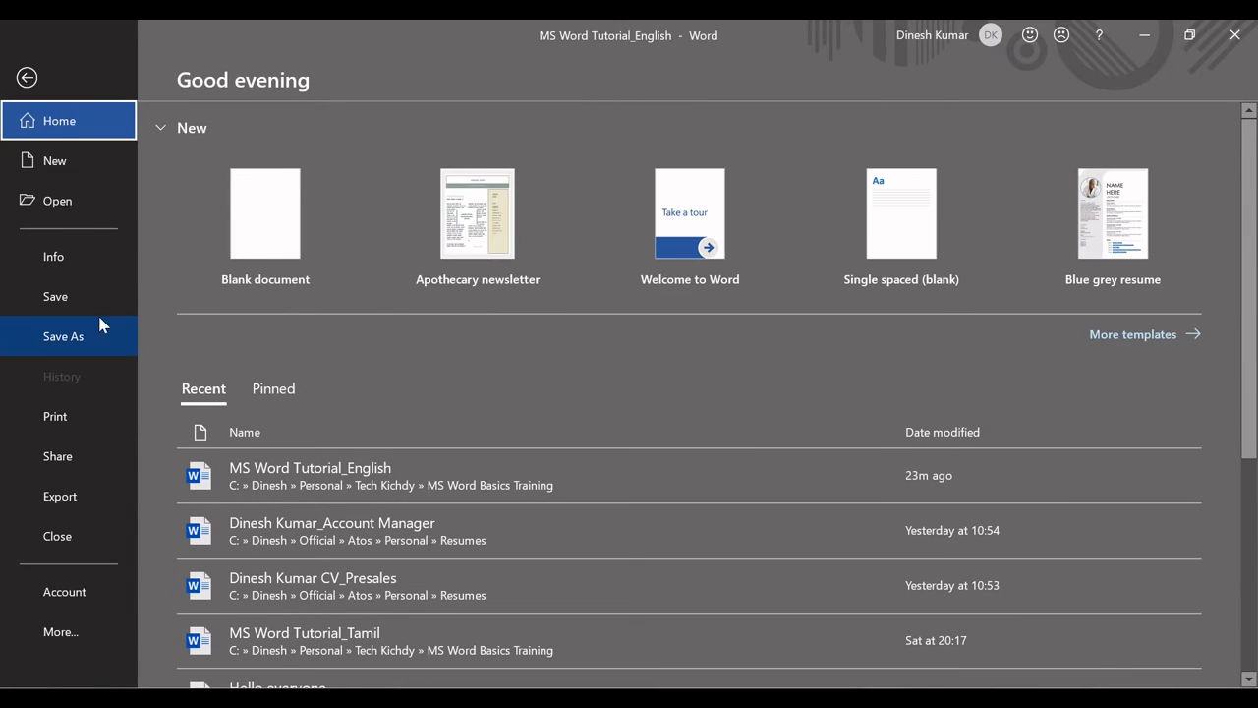
click(61, 265)
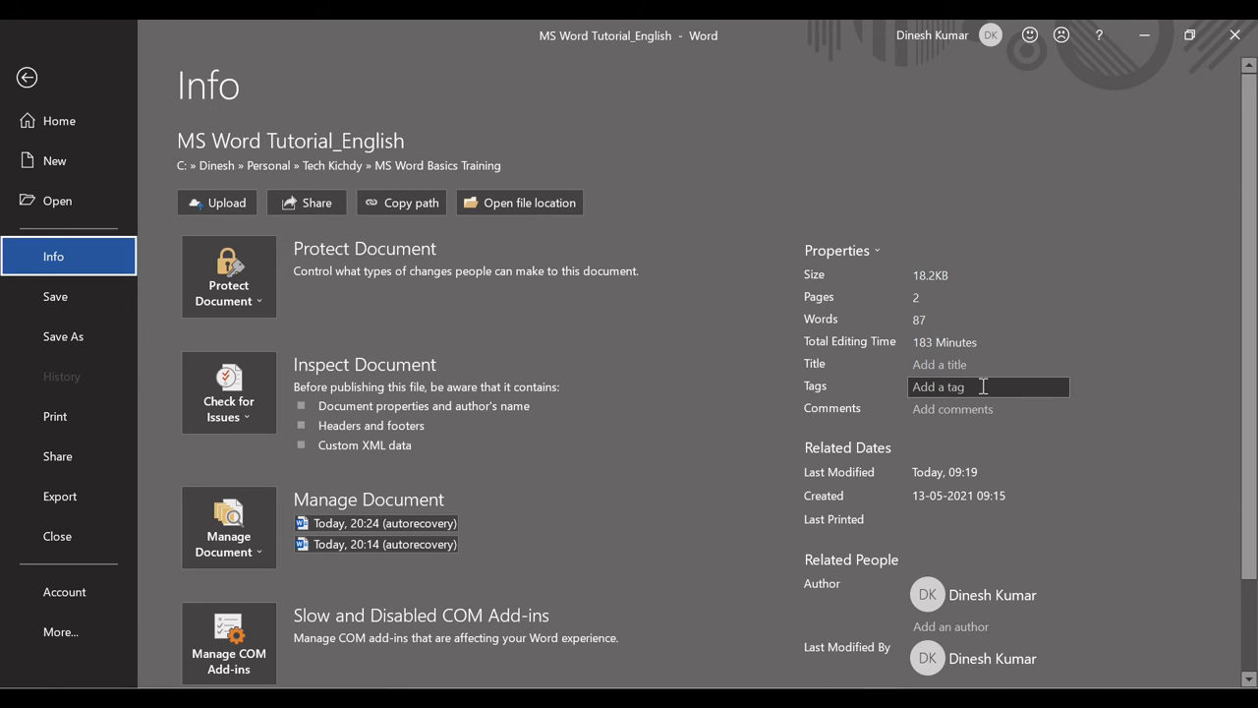
click(944, 366)
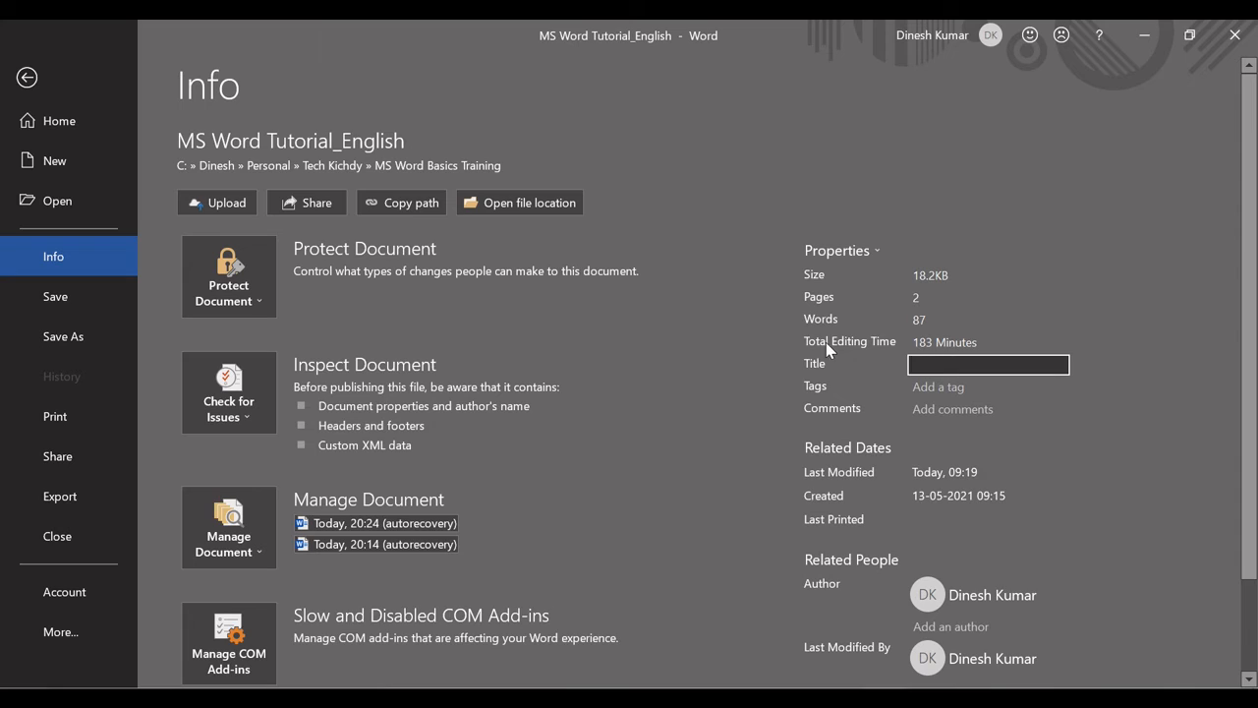
click(1054, 281)
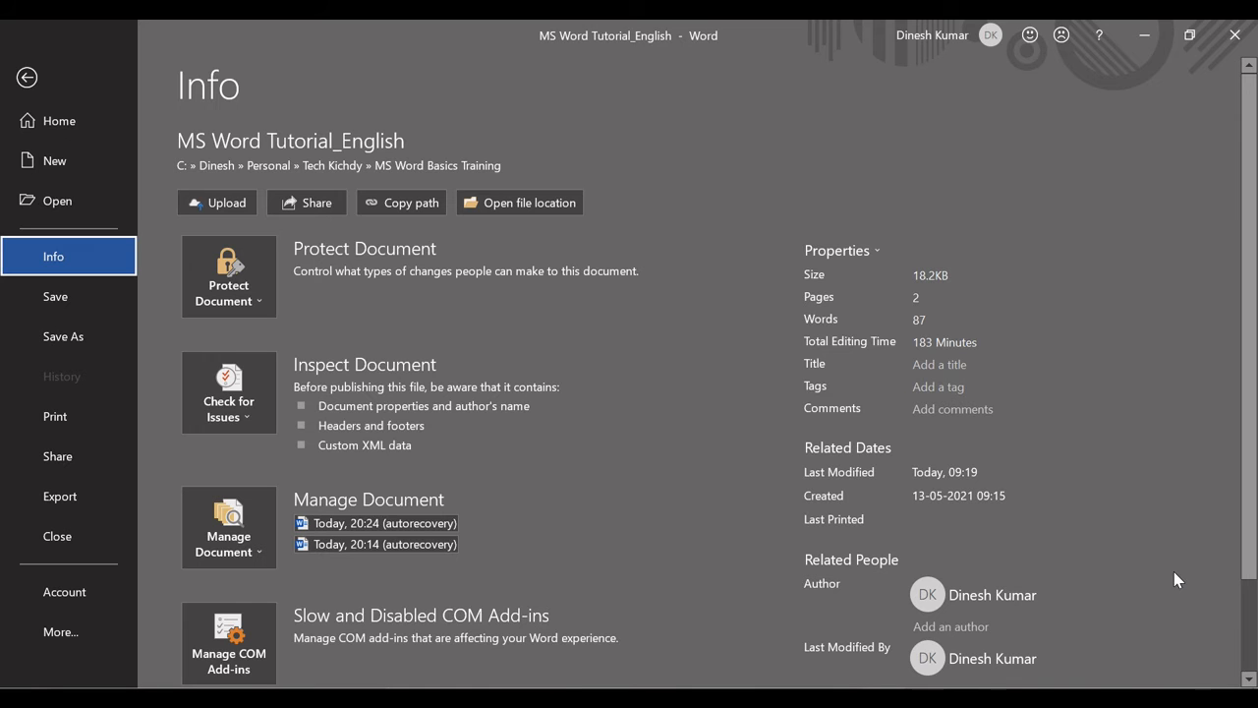
click(28, 77)
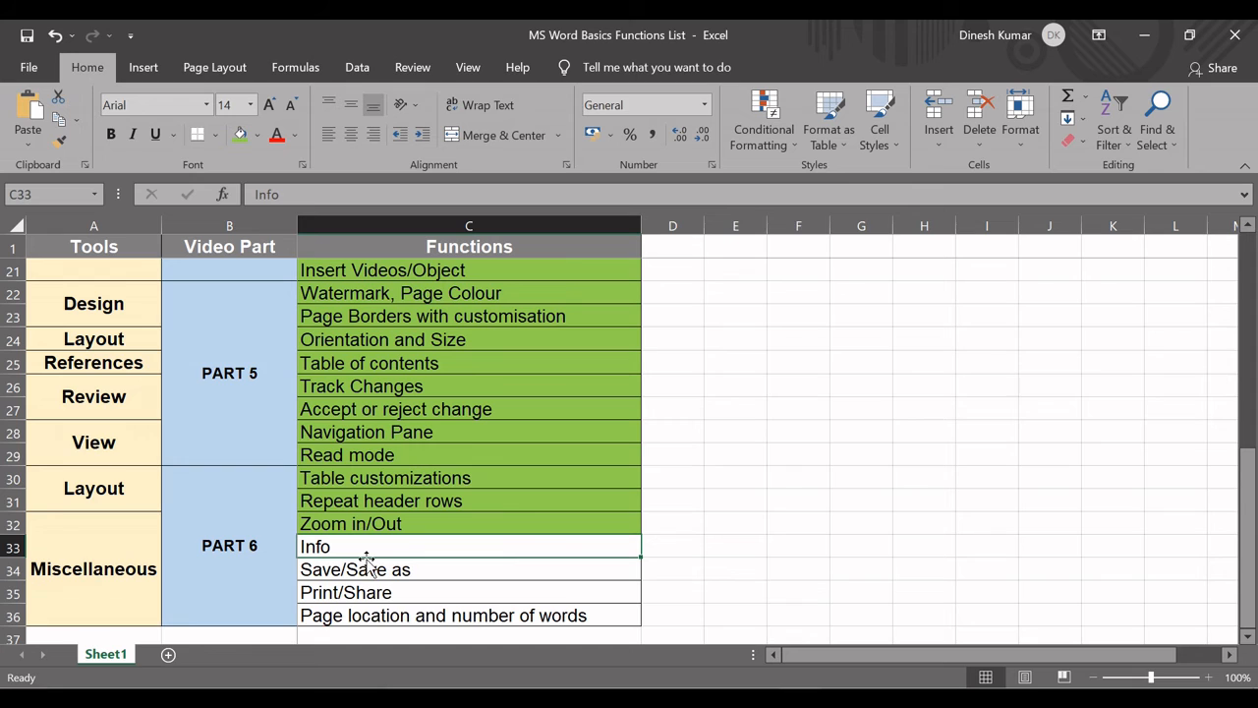
In the Excel functions list, fill the Info cell light green and select the Save/Save as cell.
click(239, 134)
click(408, 569)
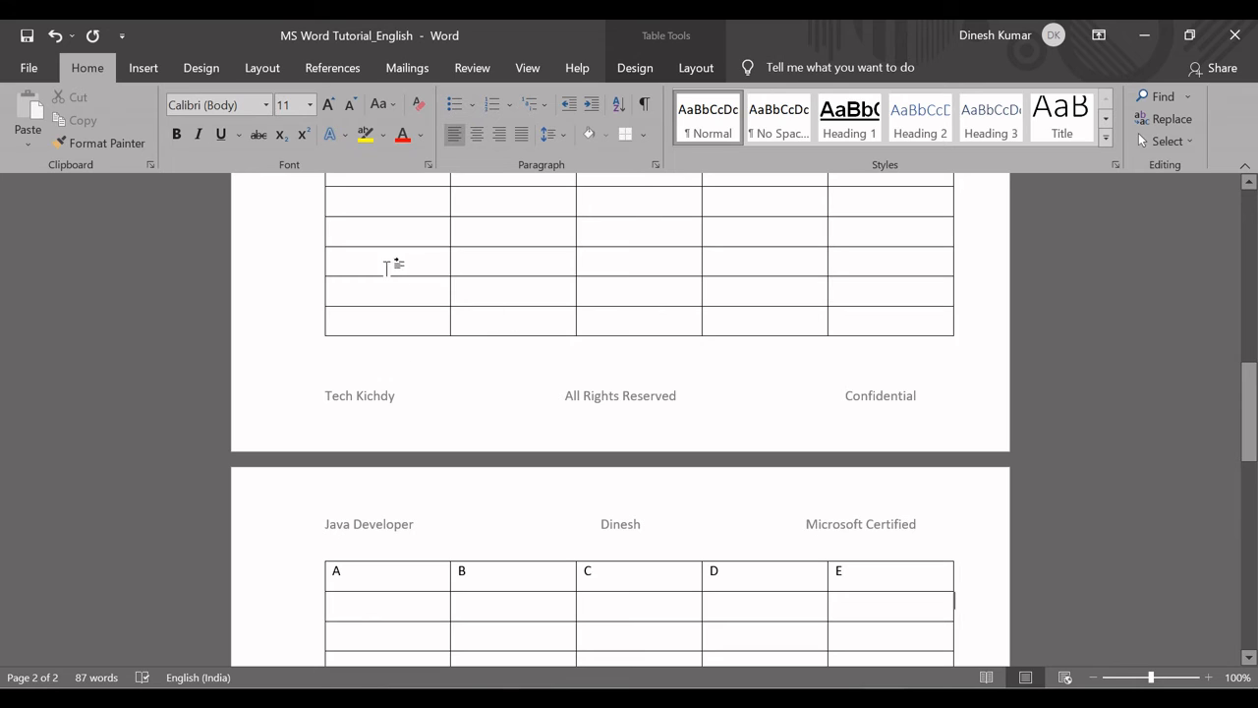
Return to Word and save the document under its existing name.
click(383, 258)
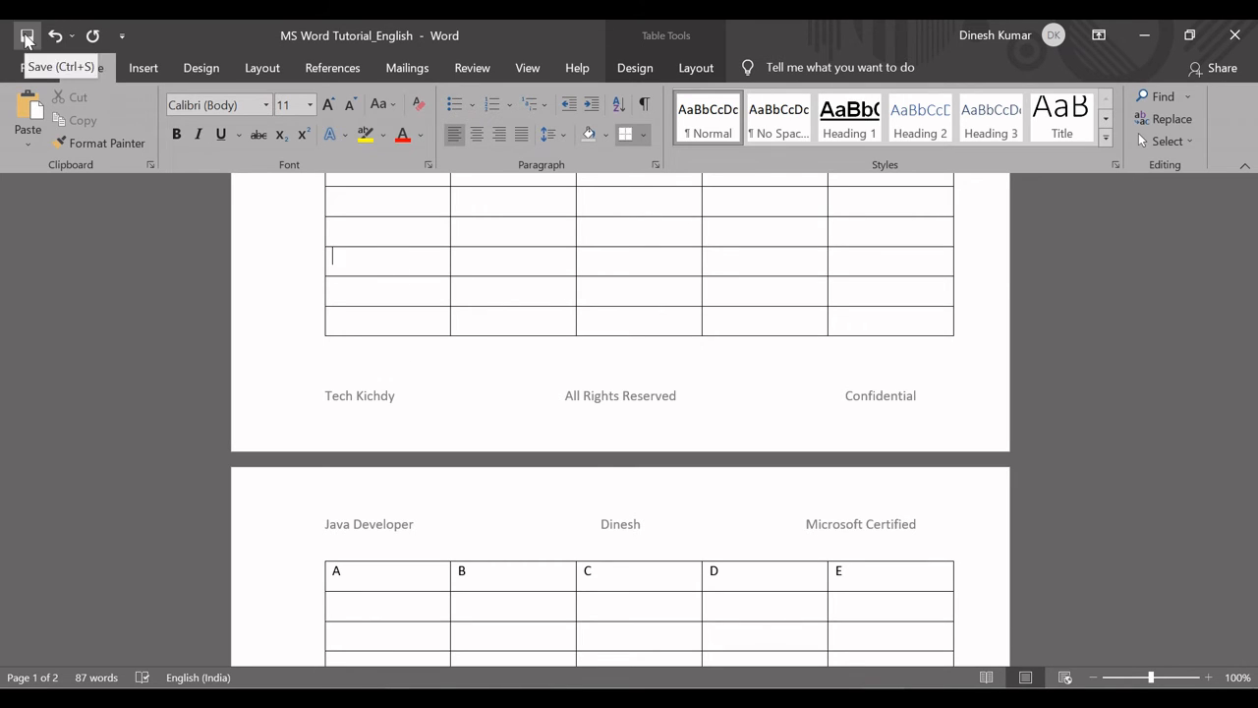
click(27, 40)
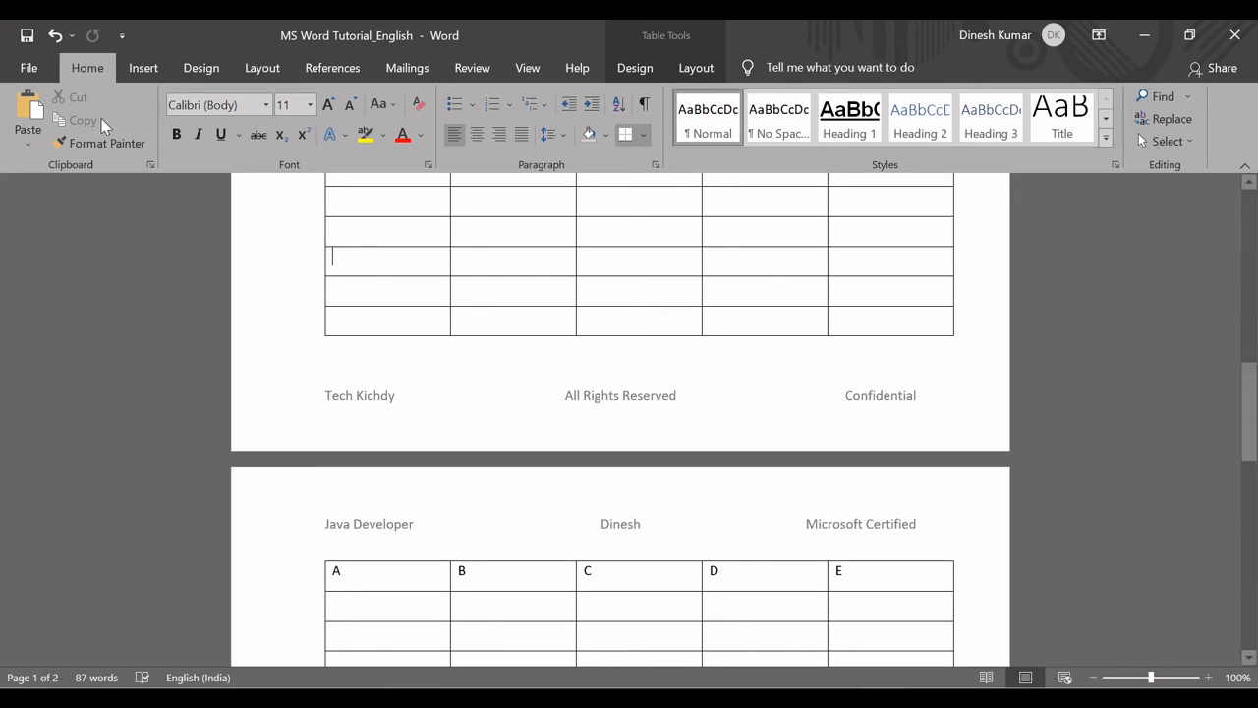
Start saving a copy in the English Videos folder with the file name MS Word Tutorial_English_V1.
click(39, 69)
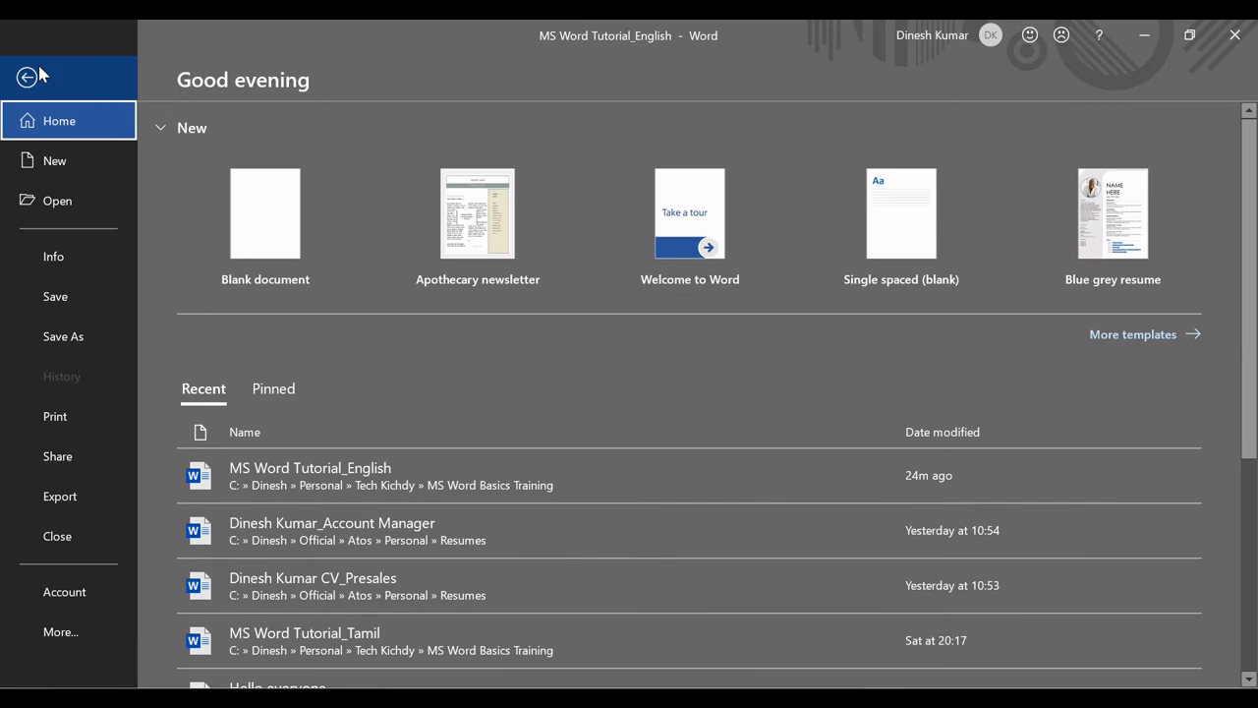
click(53, 336)
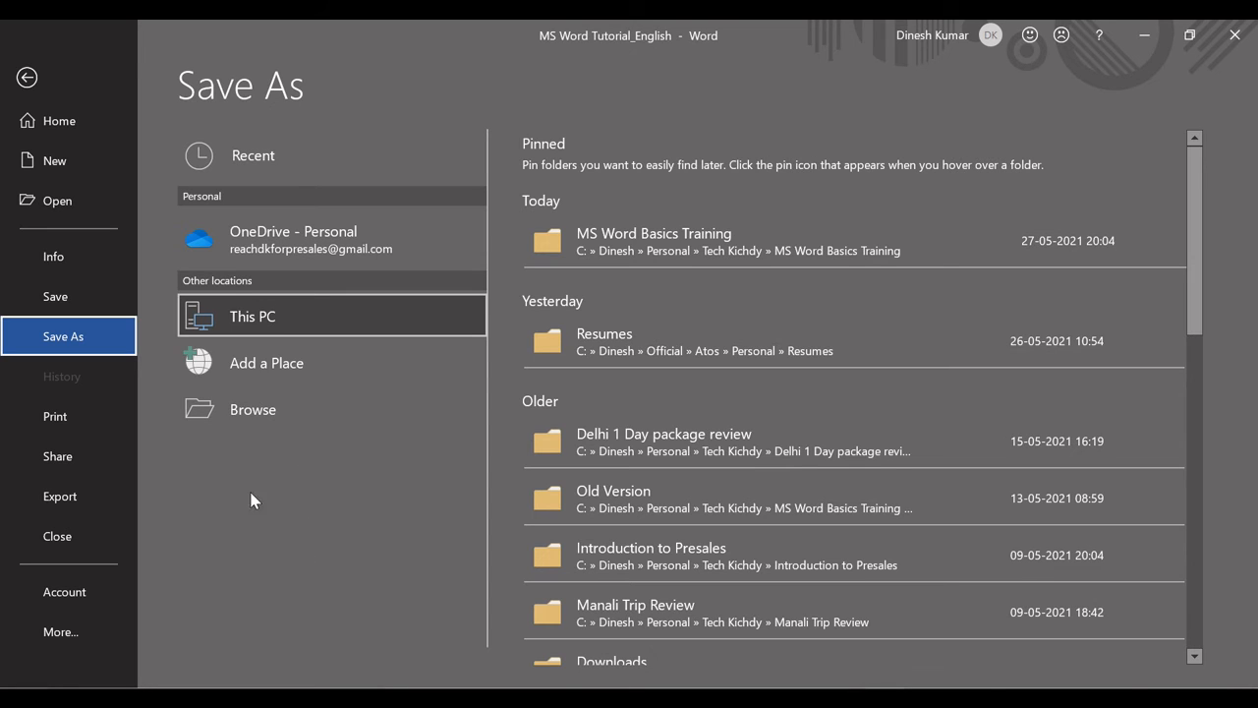
click(266, 410)
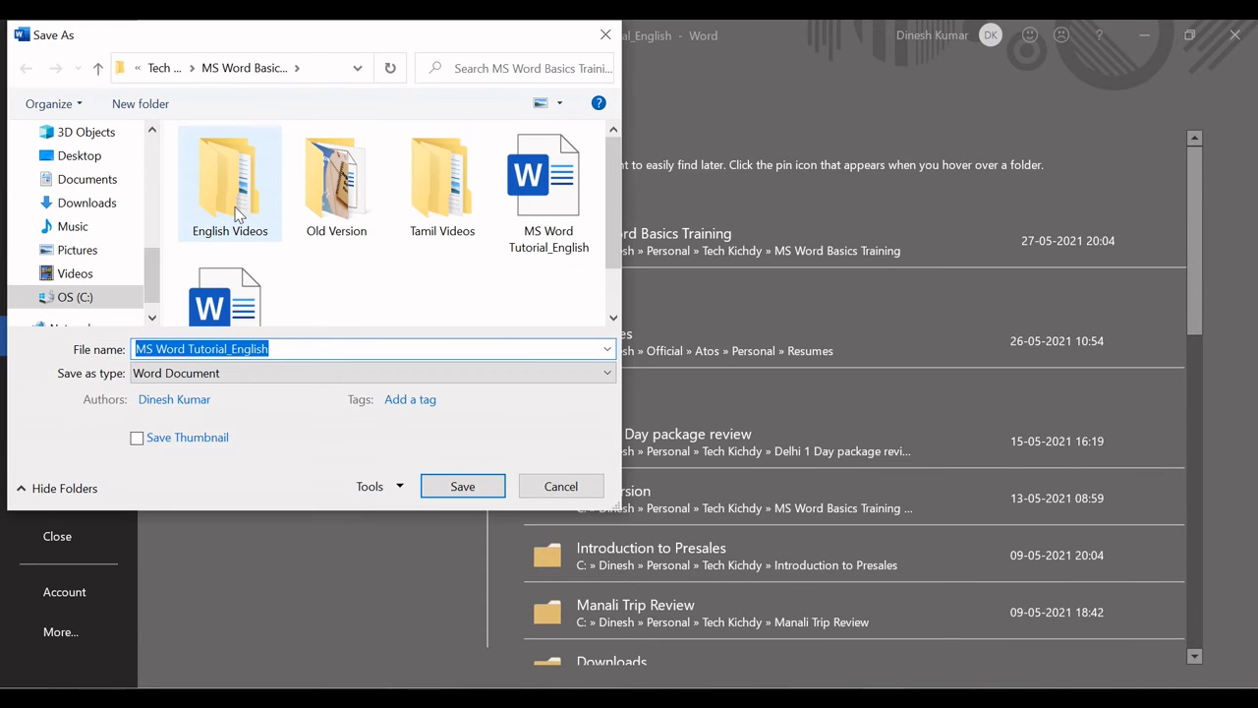
double_click(236, 211)
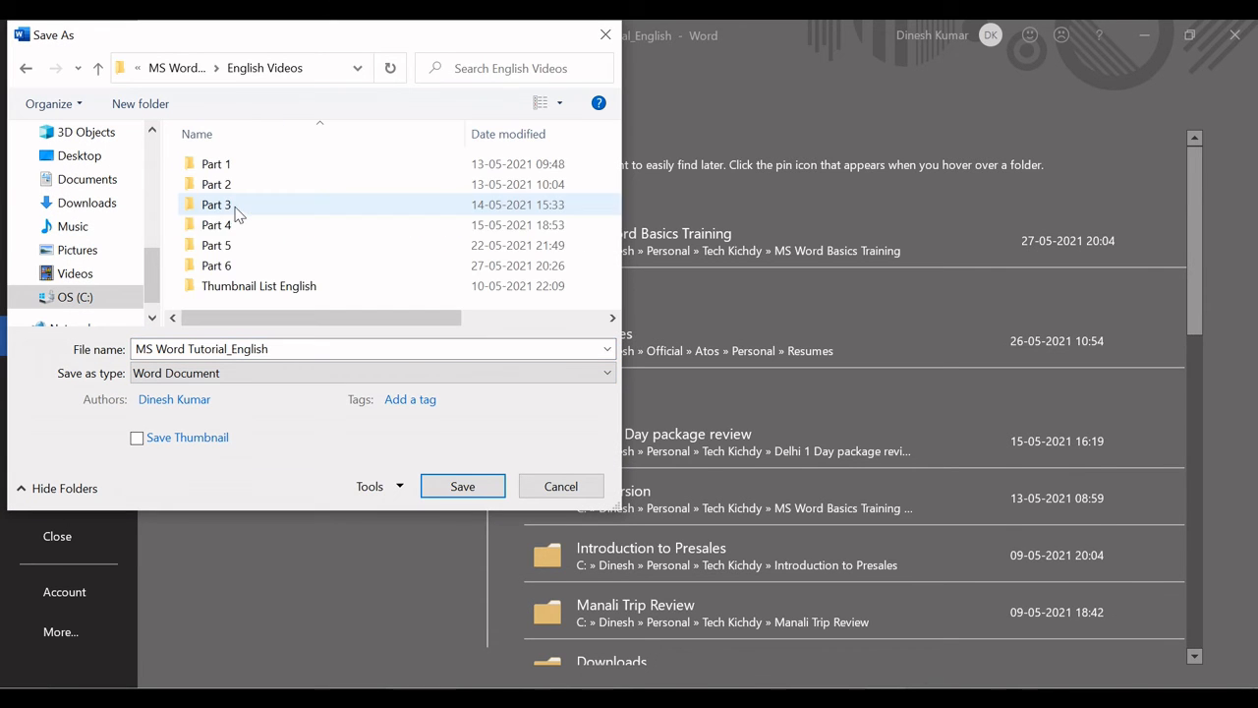
click(300, 347)
click(302, 347)
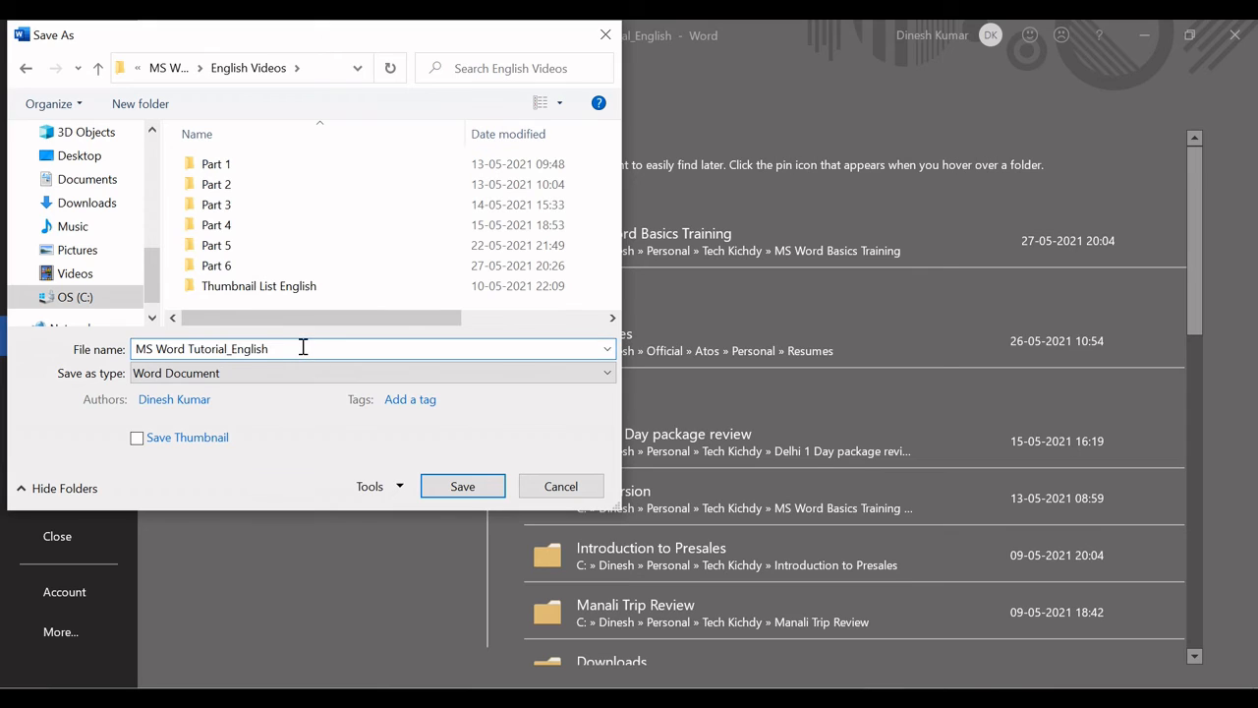
text(_V1)
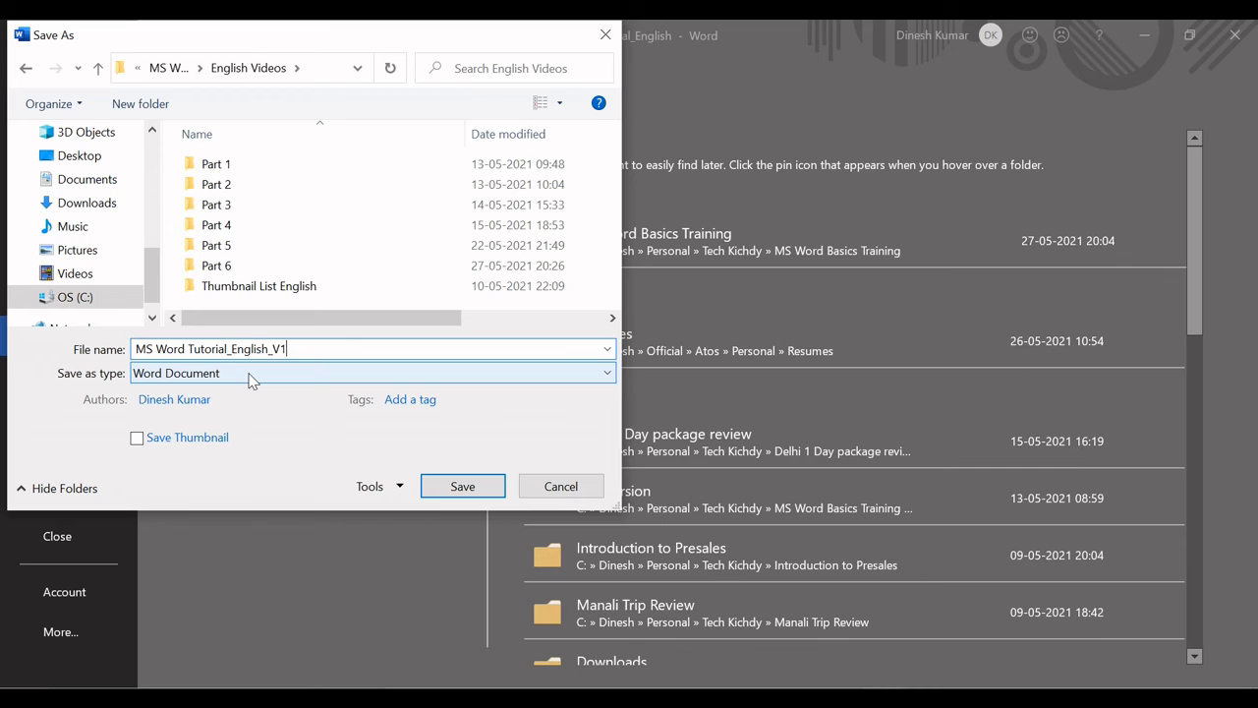
Choose PDF as the copy's file type, save it, look over the published PDF and return to the Word document.
click(249, 380)
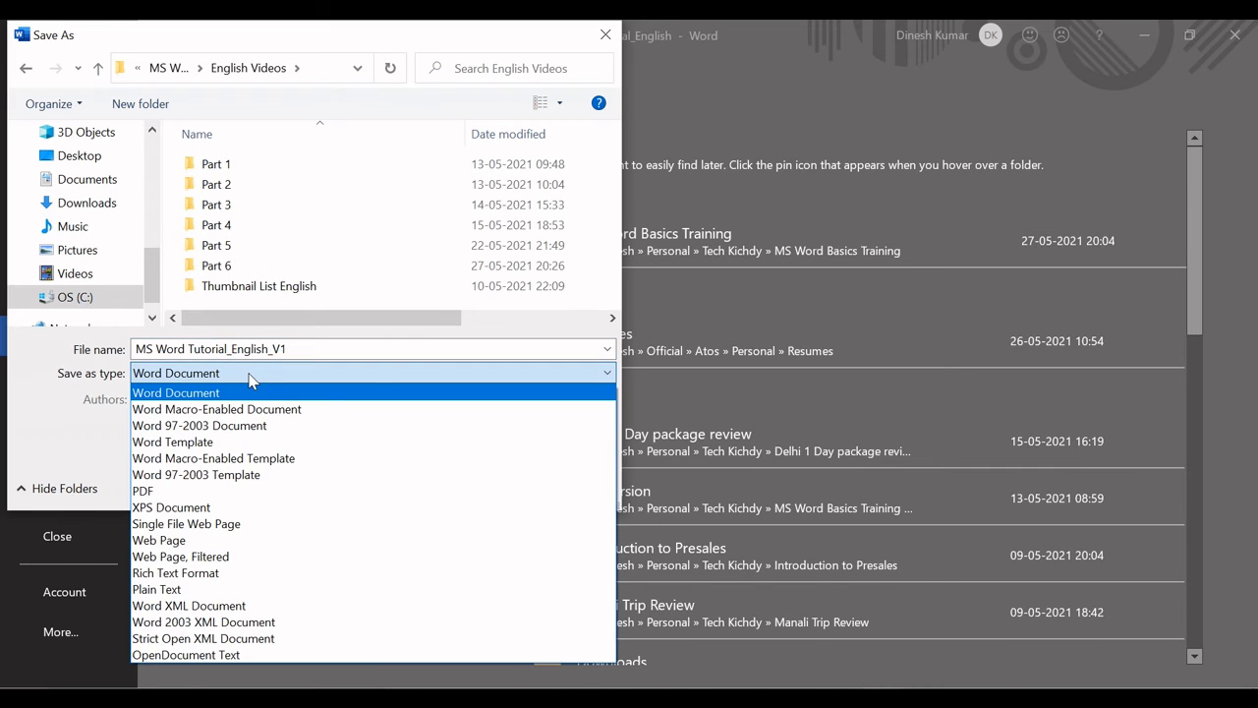
click(203, 490)
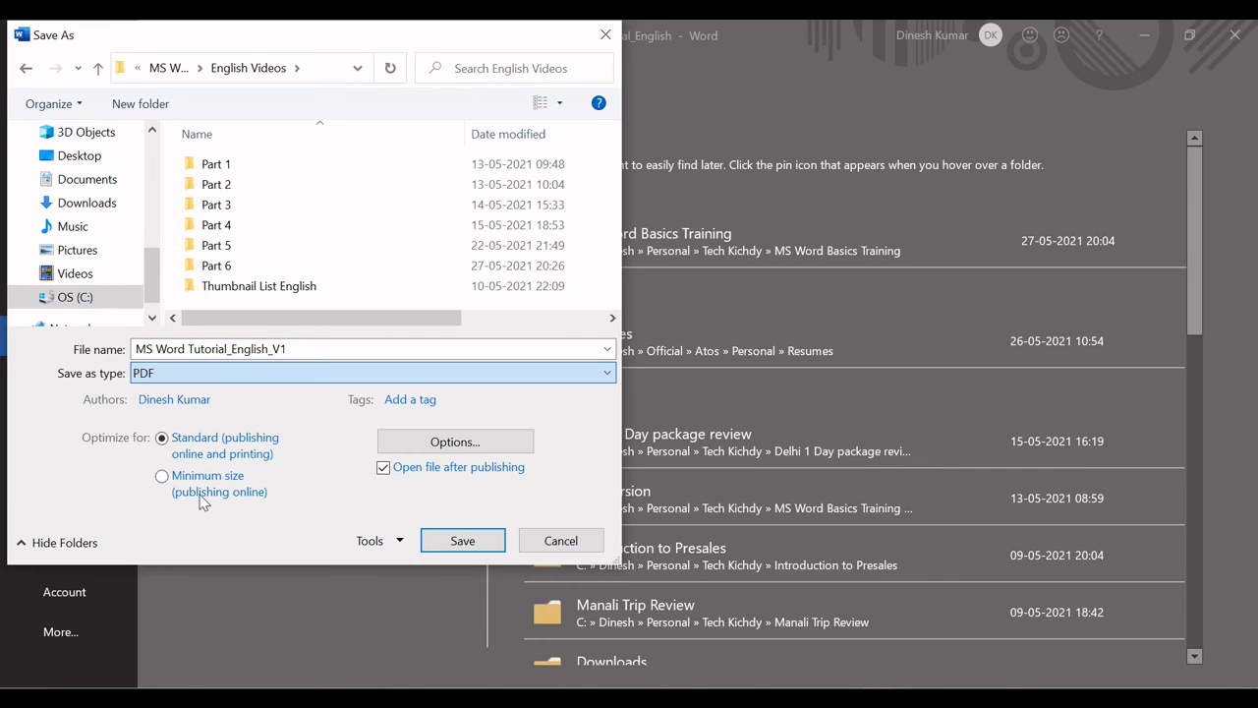
click(248, 371)
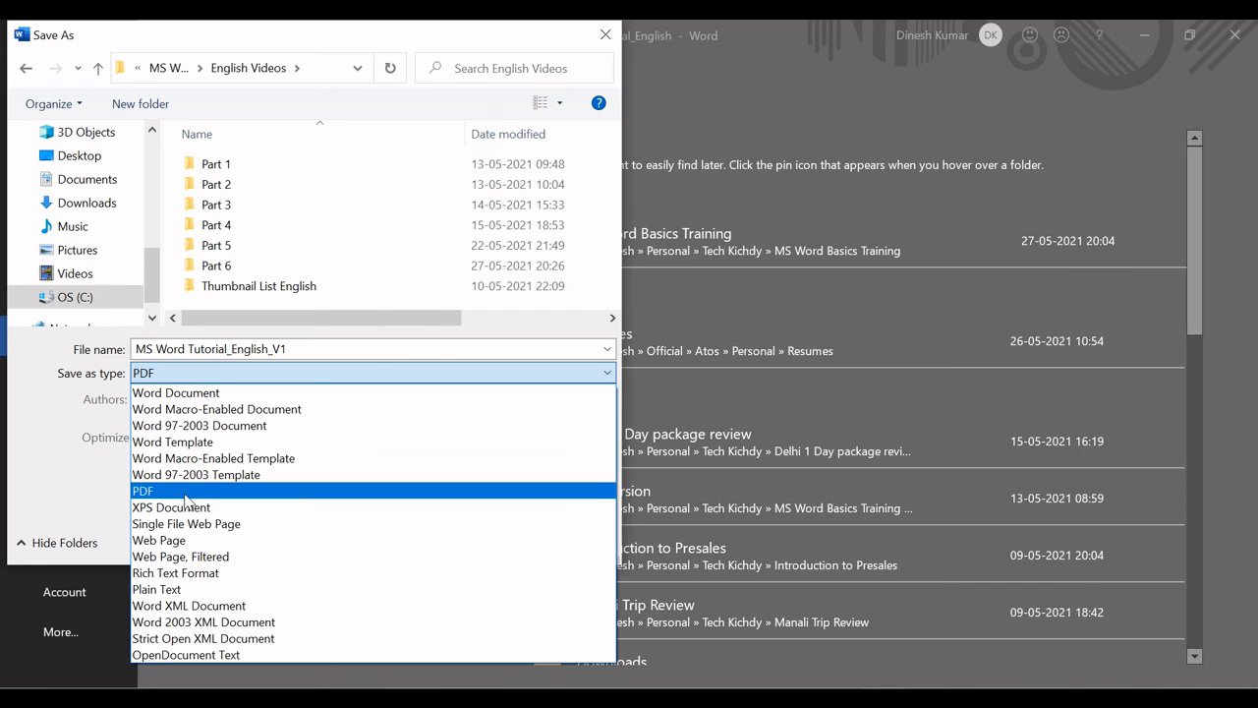
click(185, 490)
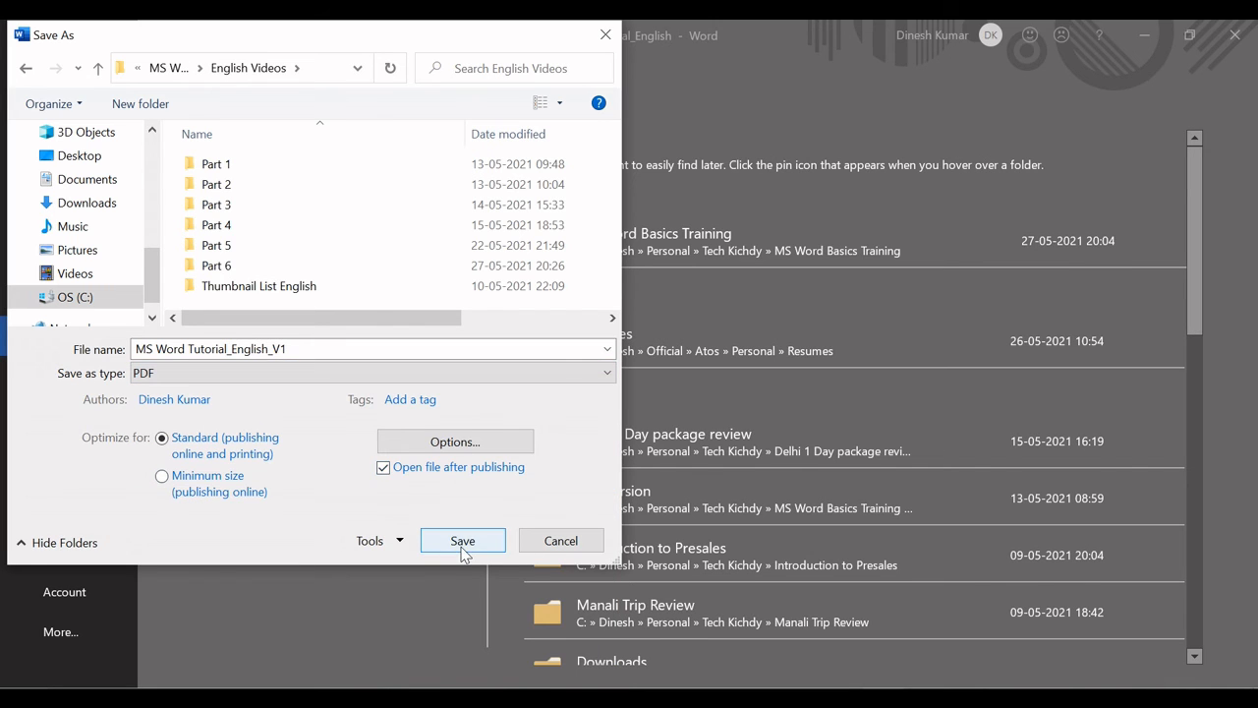
click(459, 537)
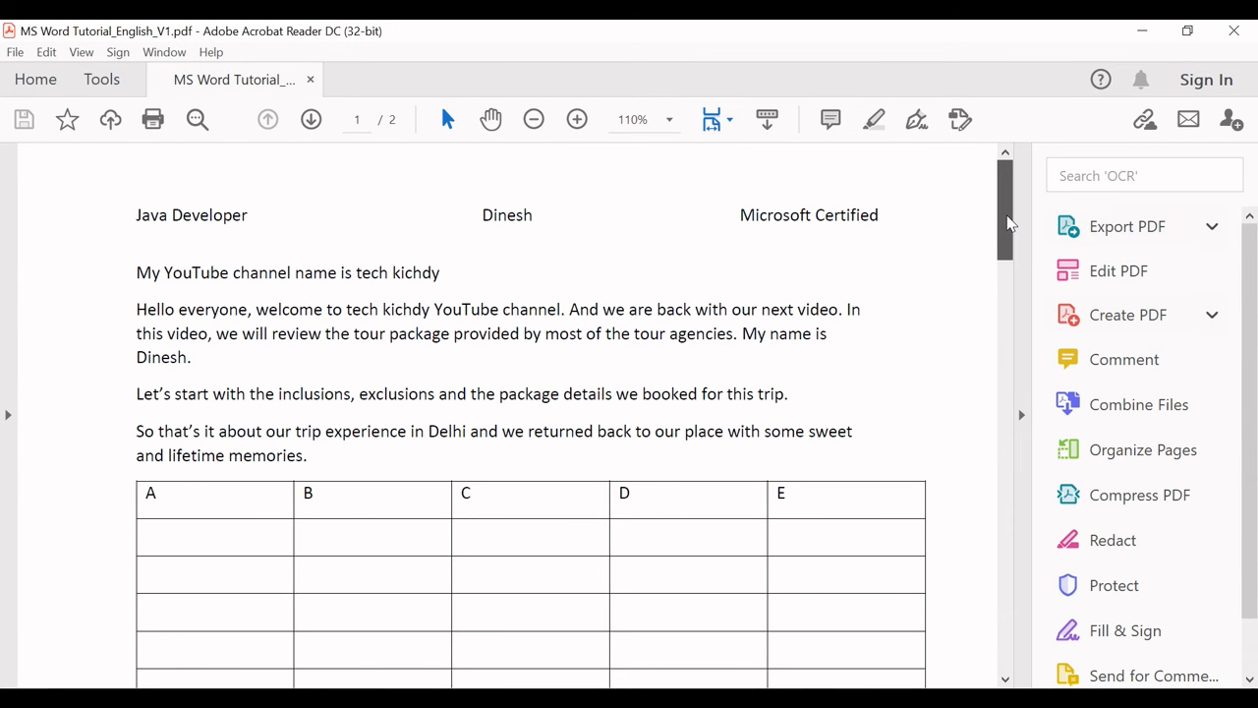
drag(1006, 222, 975, 174)
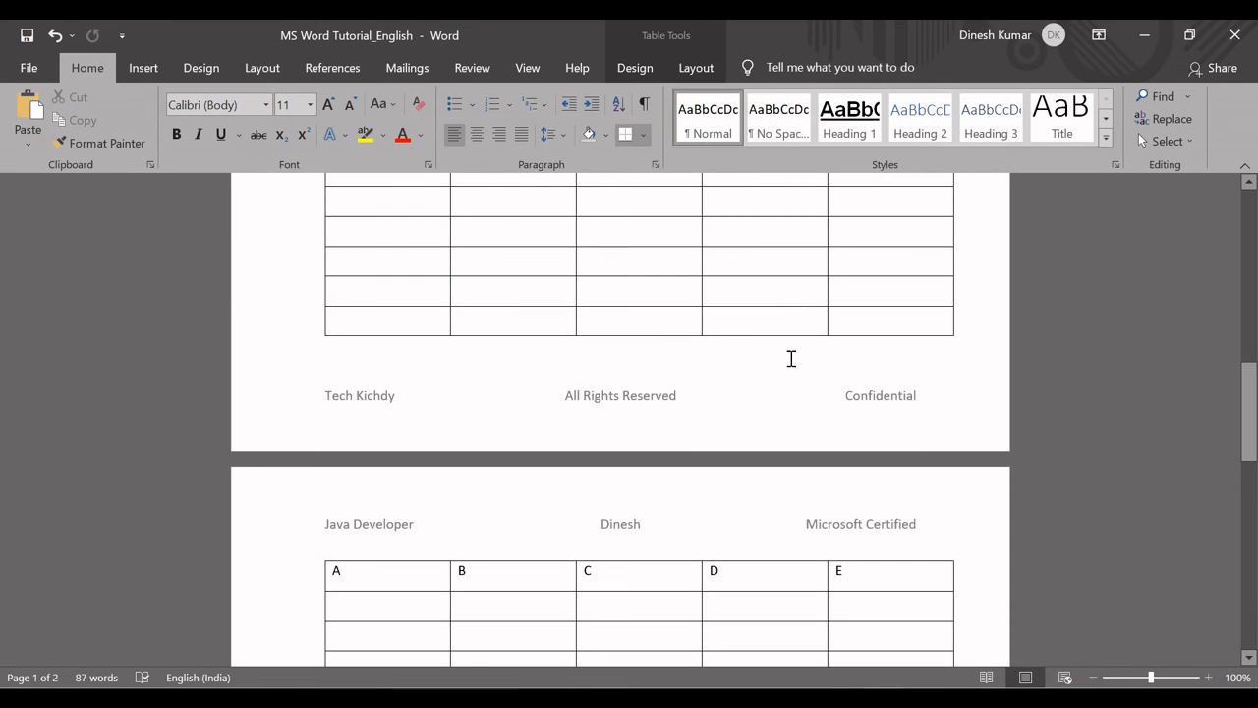
click(678, 326)
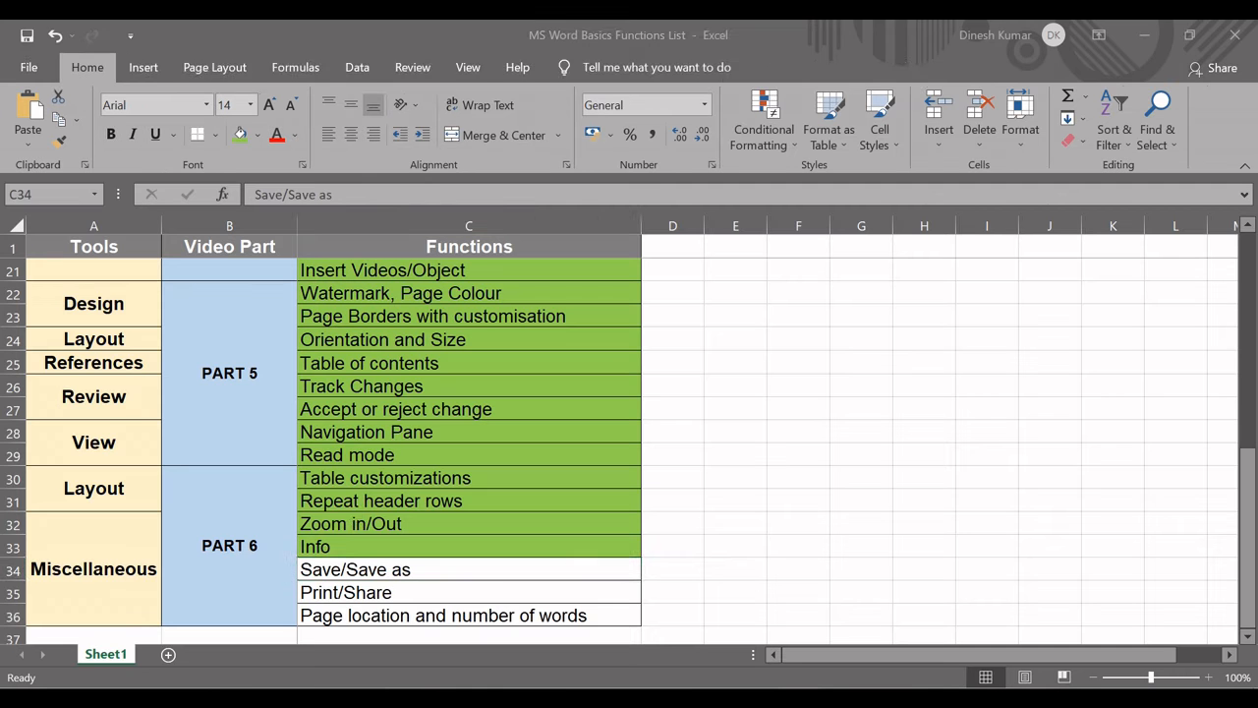
Switch to the Excel functions list, fill the Save/Save as cell light green and select the Print/Share cell.
click(339, 565)
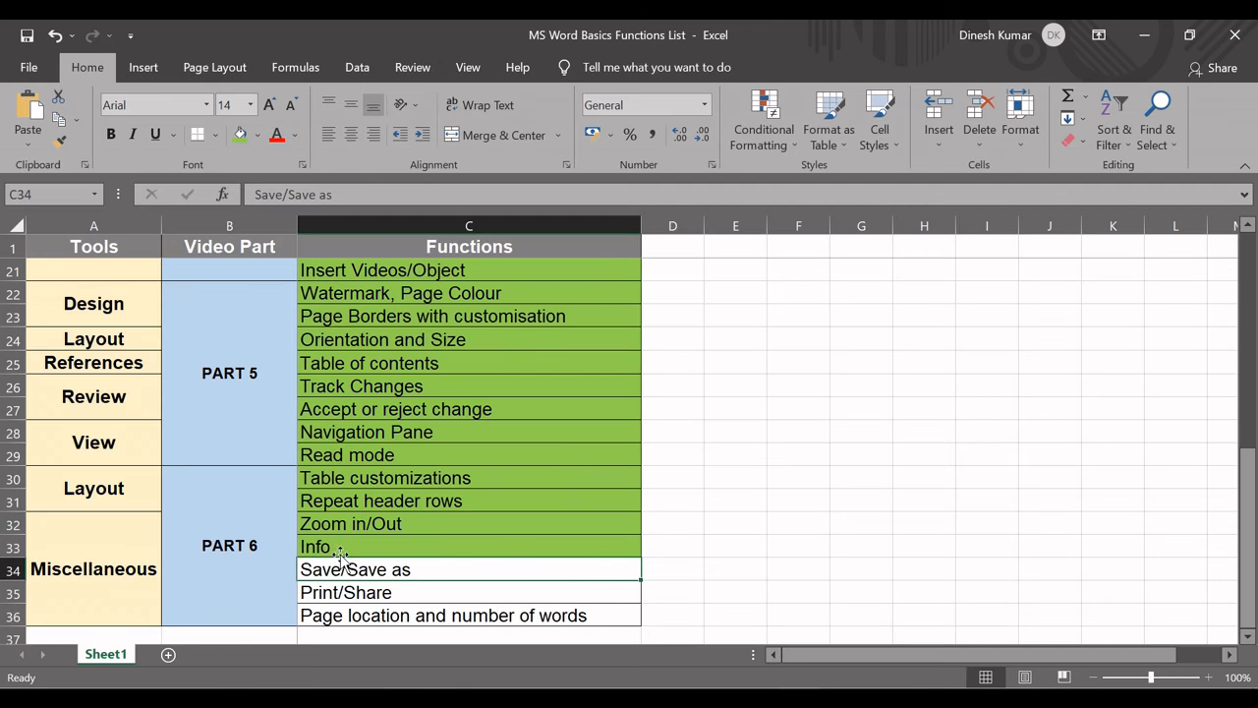
click(239, 136)
click(382, 596)
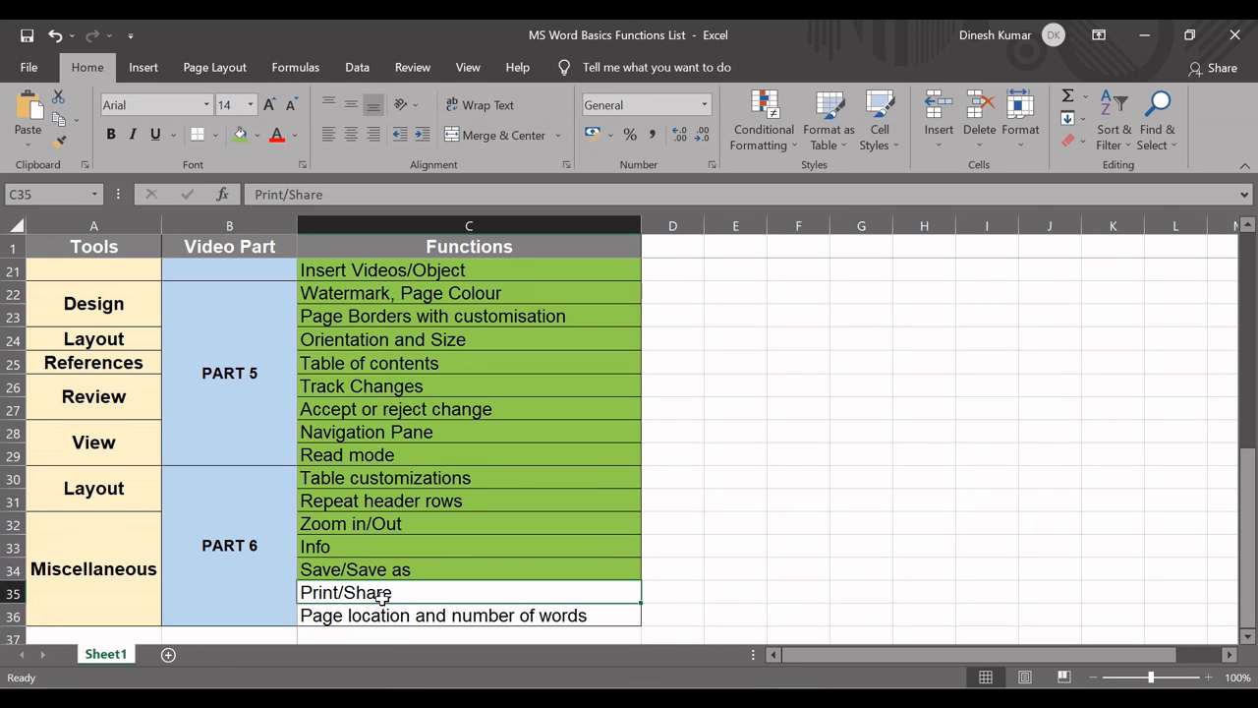
Switch to the Word document and examine its print settings, including the page-range and one-sided or two-sided printing choices.
key(alt+Tab)
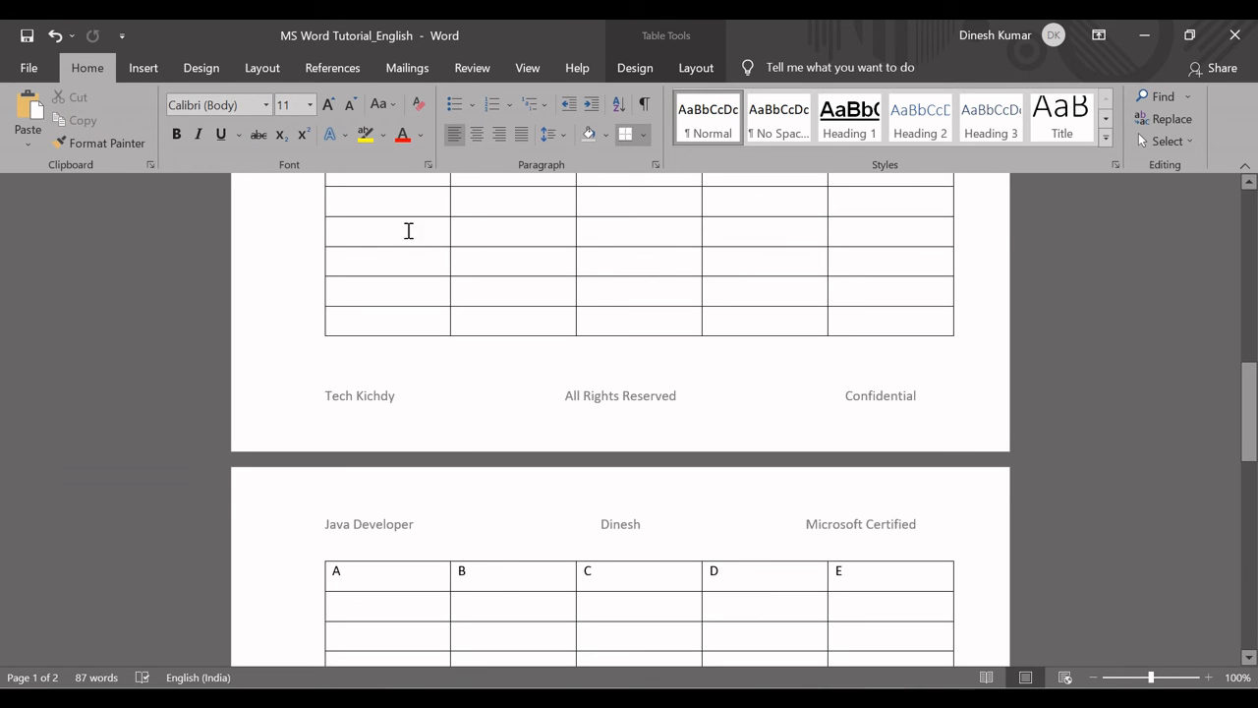
key(alt+f)
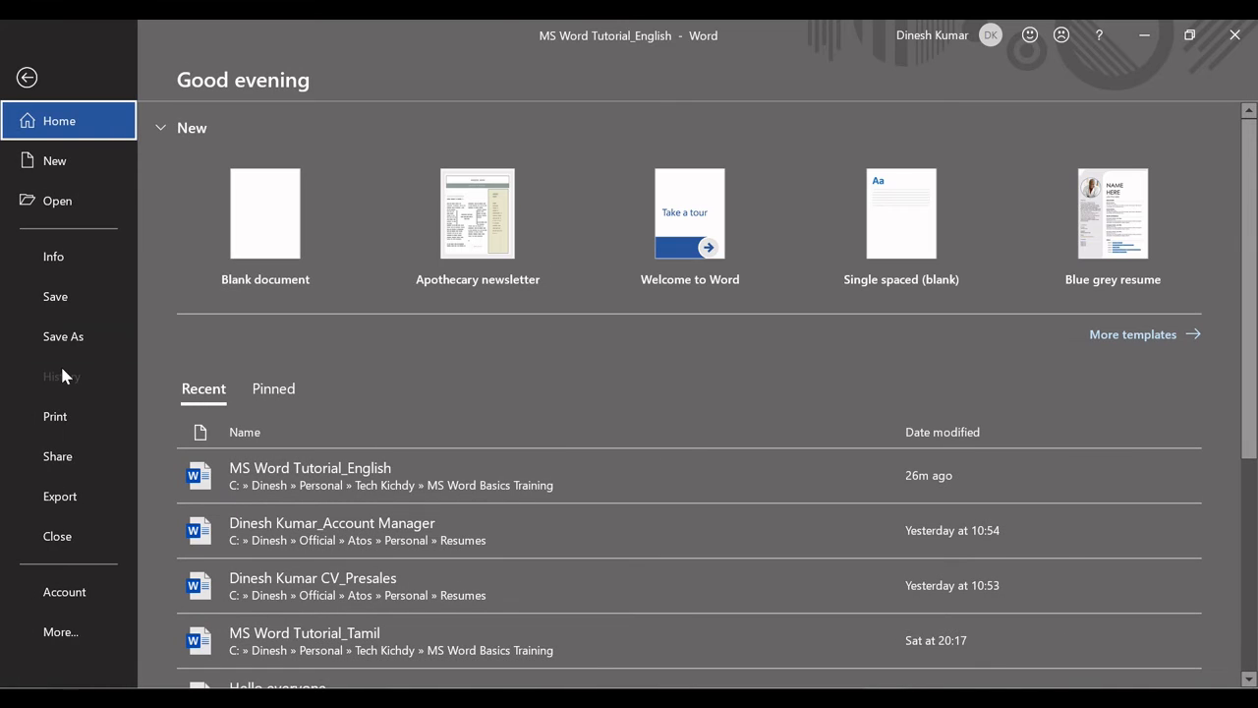
click(69, 429)
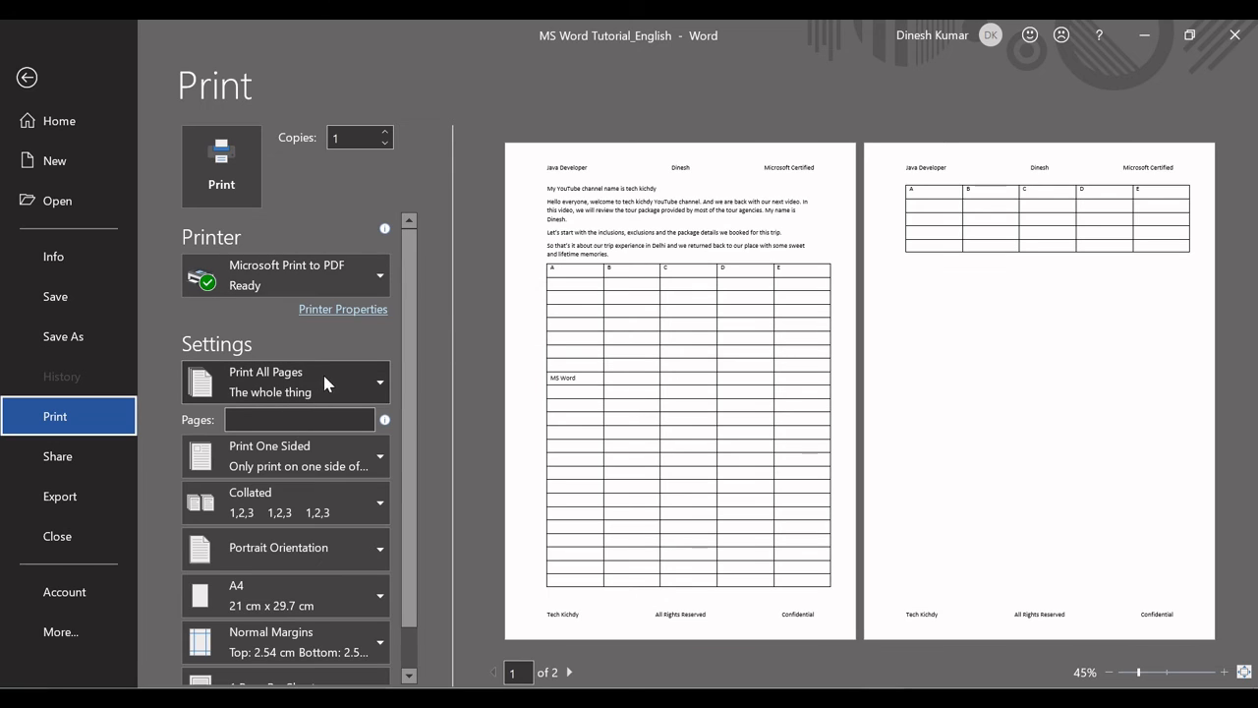
click(378, 388)
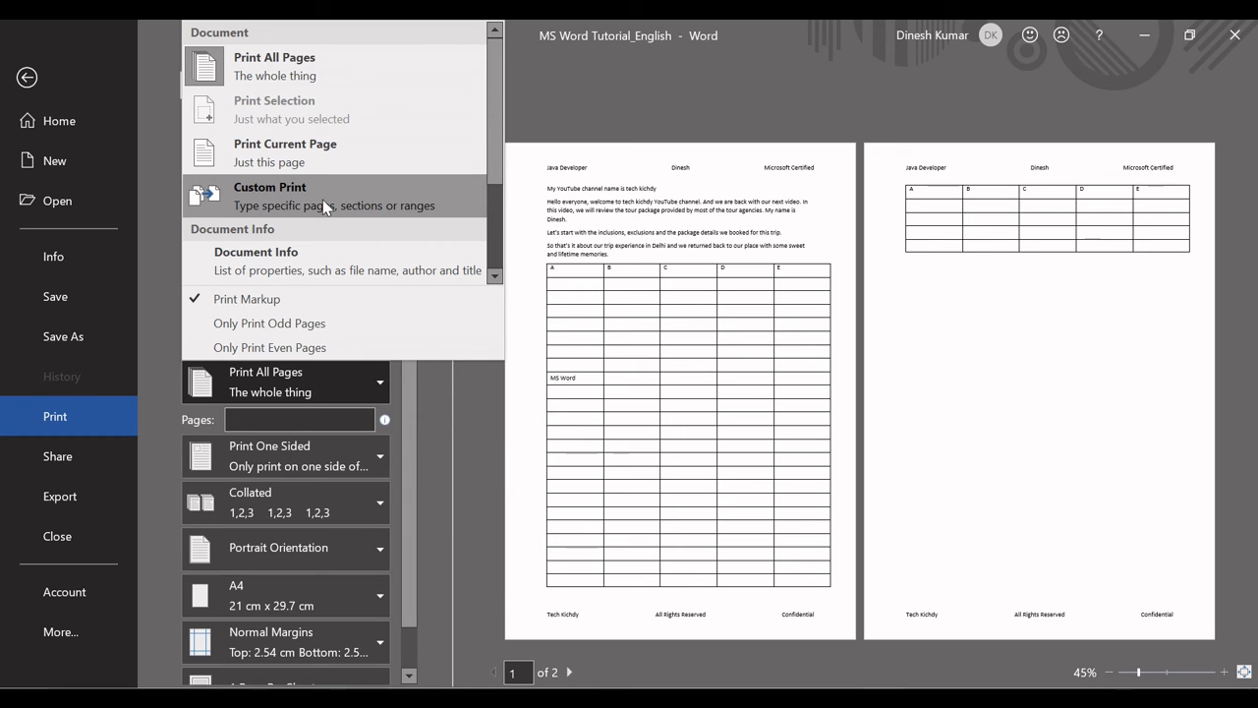
click(555, 115)
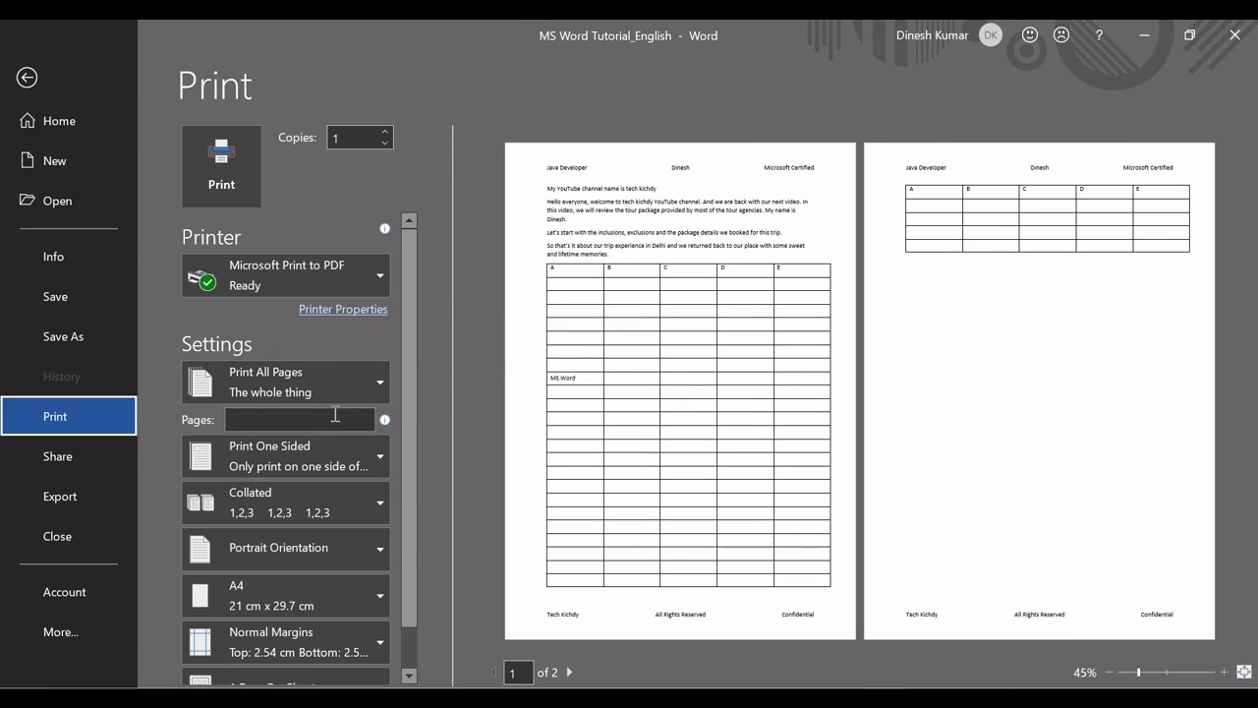
click(300, 459)
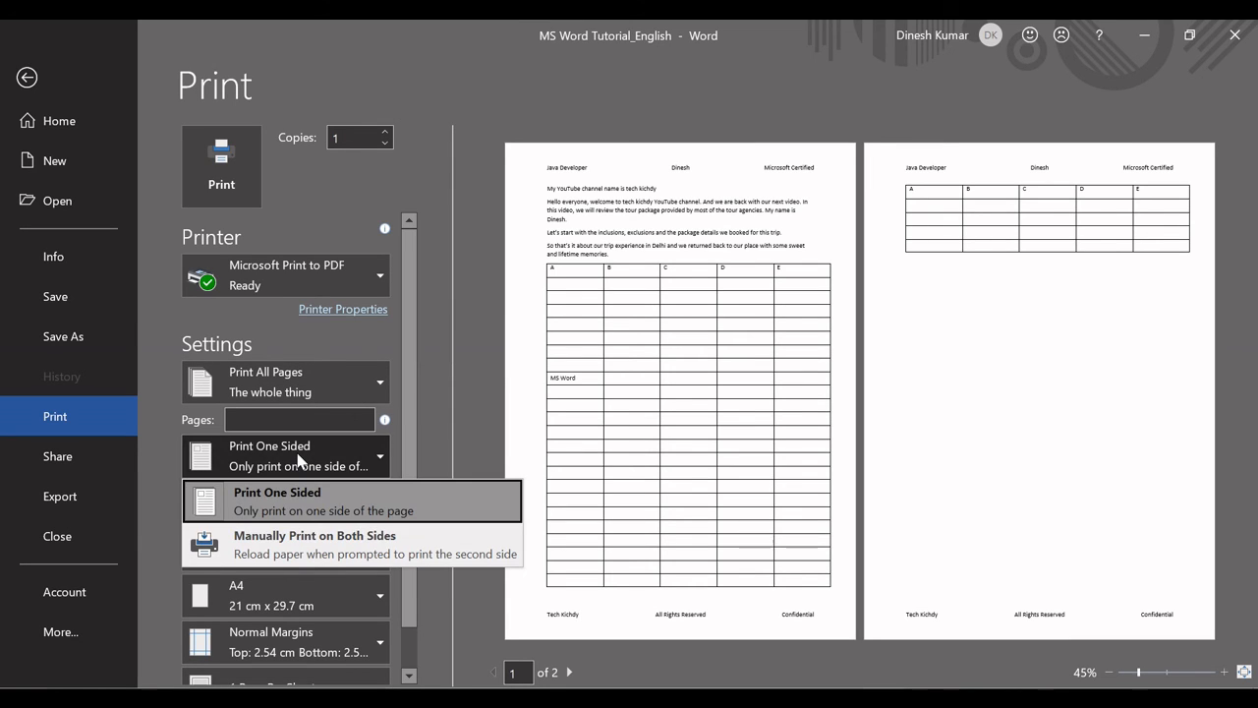
click(300, 459)
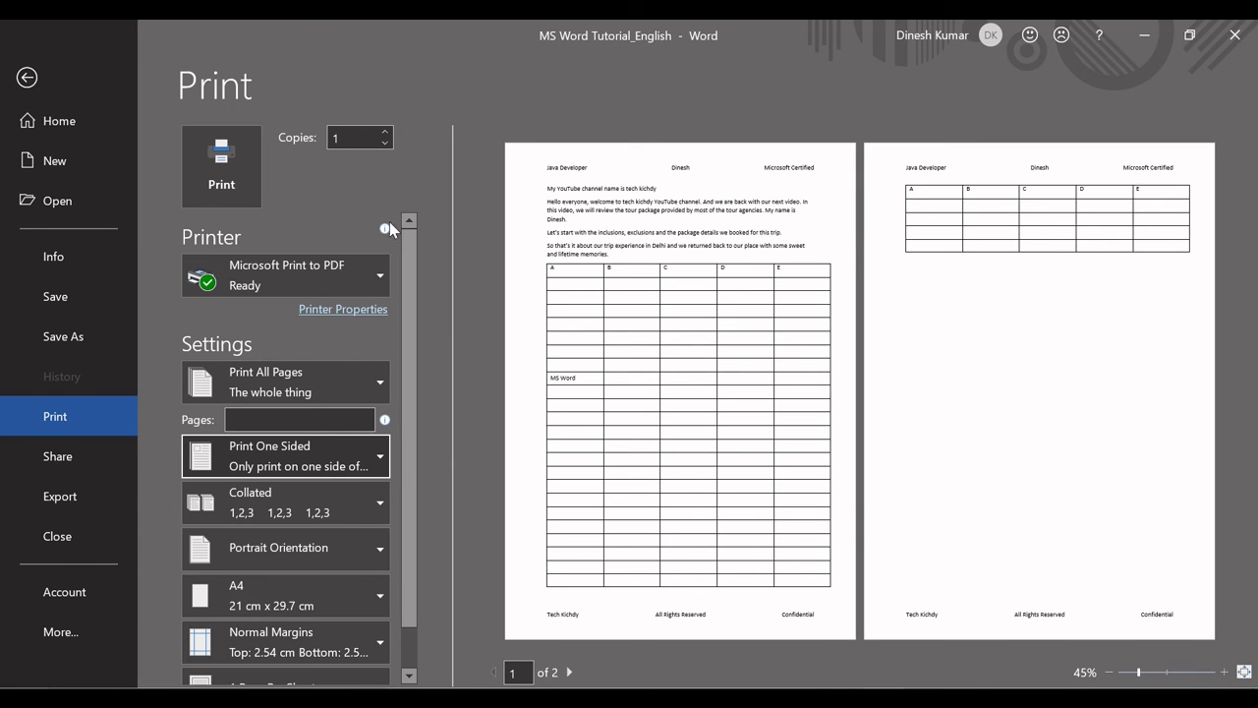
Examine the document's sharing options: Share with People, Email, Present Online and Post to Blog.
click(65, 456)
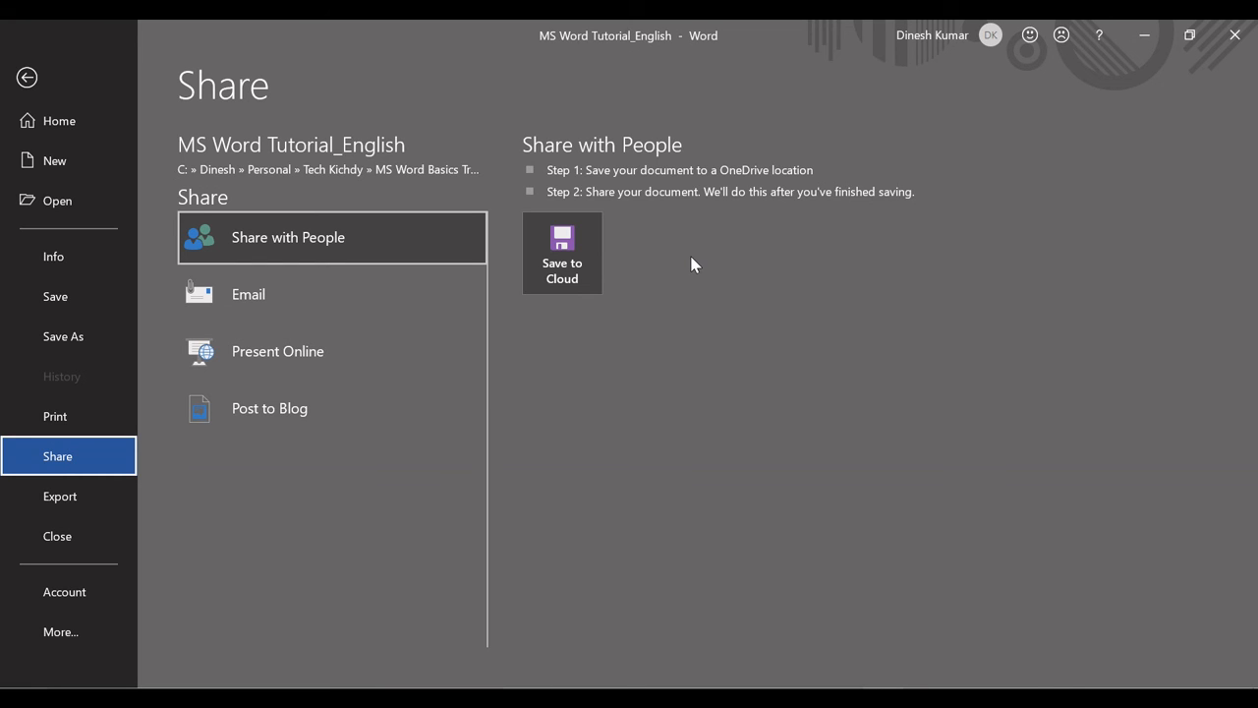
click(317, 297)
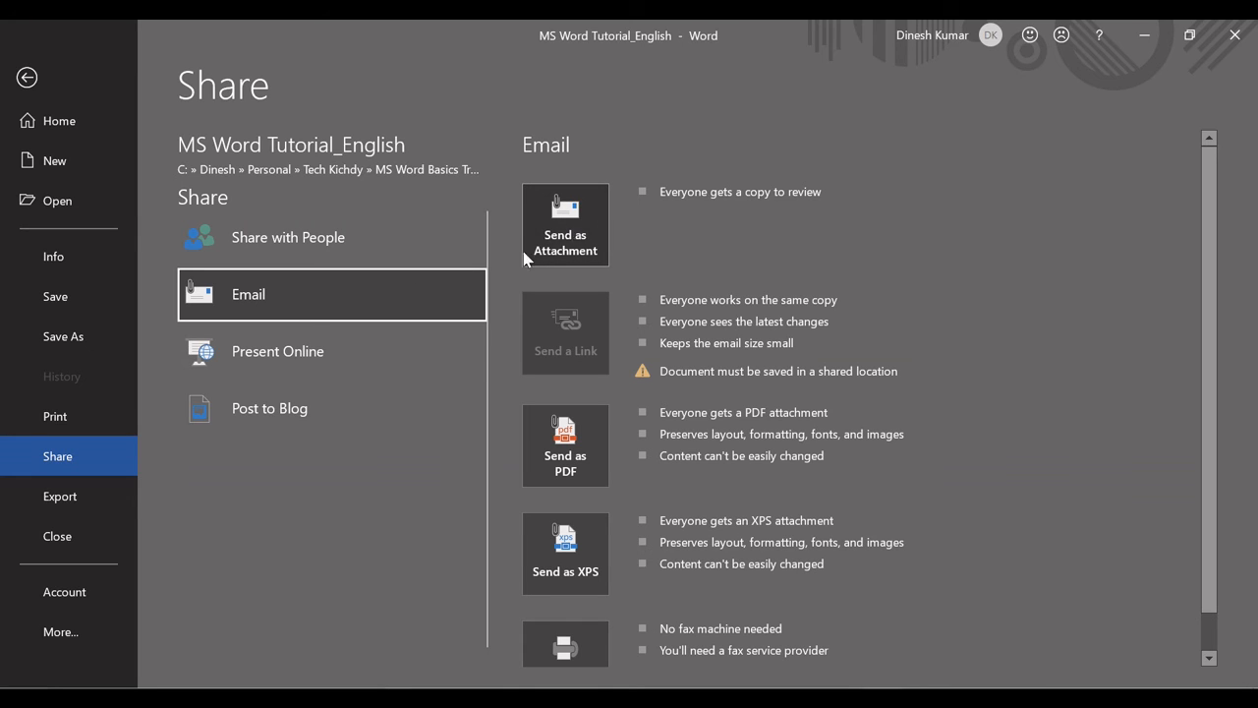
click(318, 357)
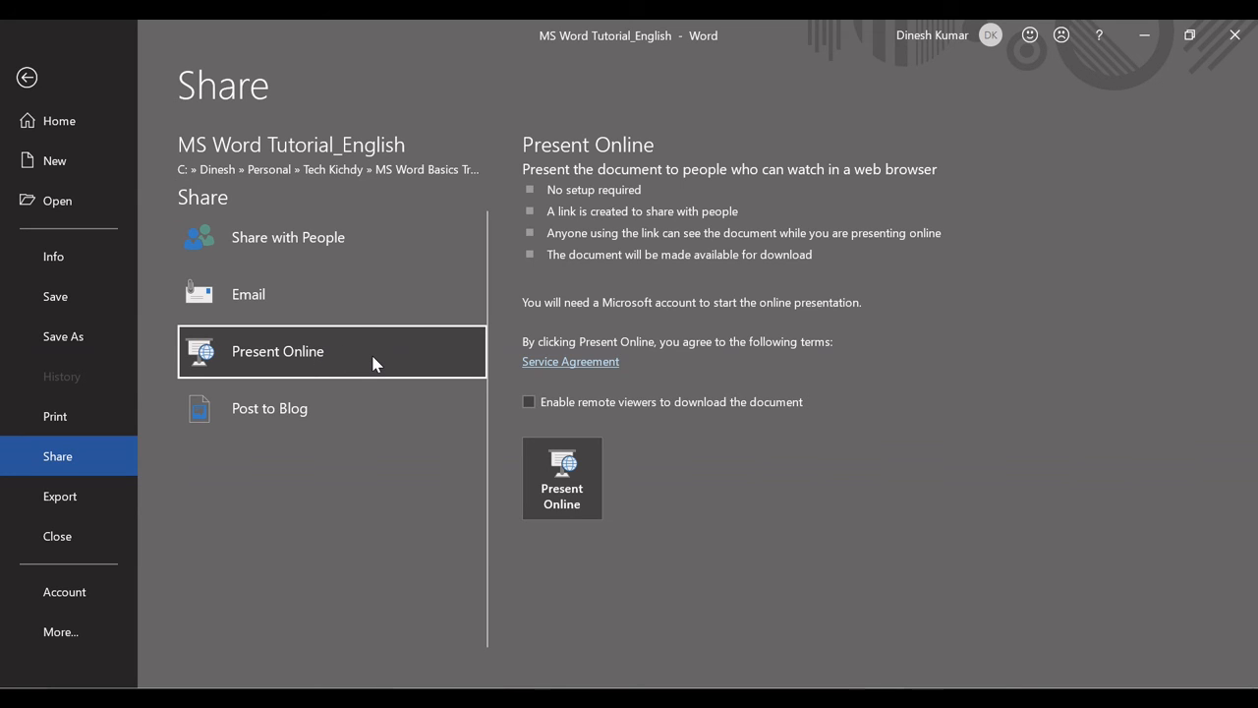
click(339, 410)
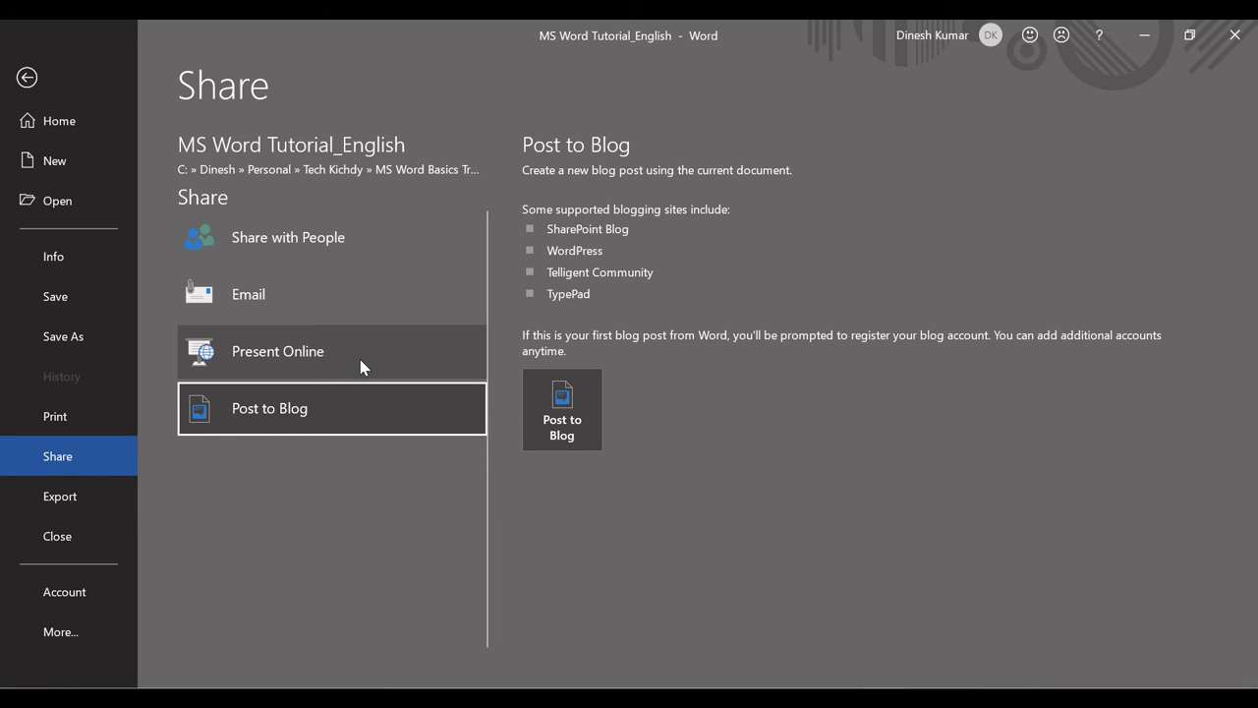
click(357, 362)
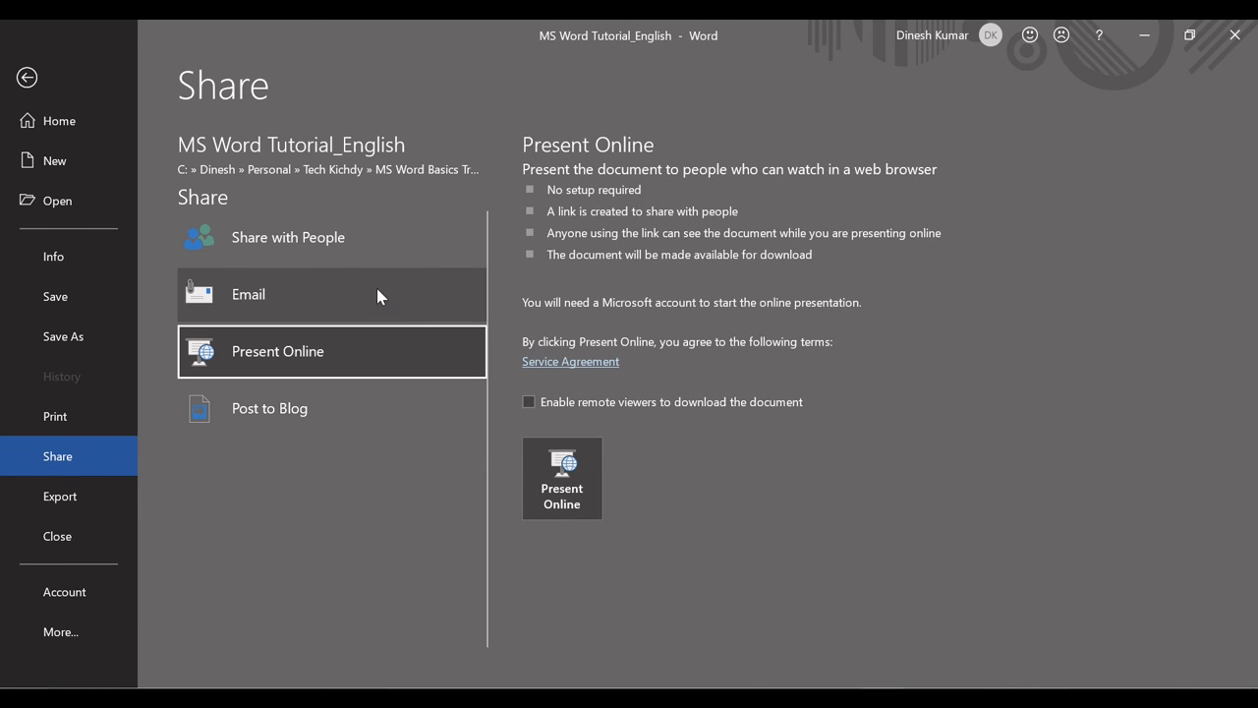
click(339, 281)
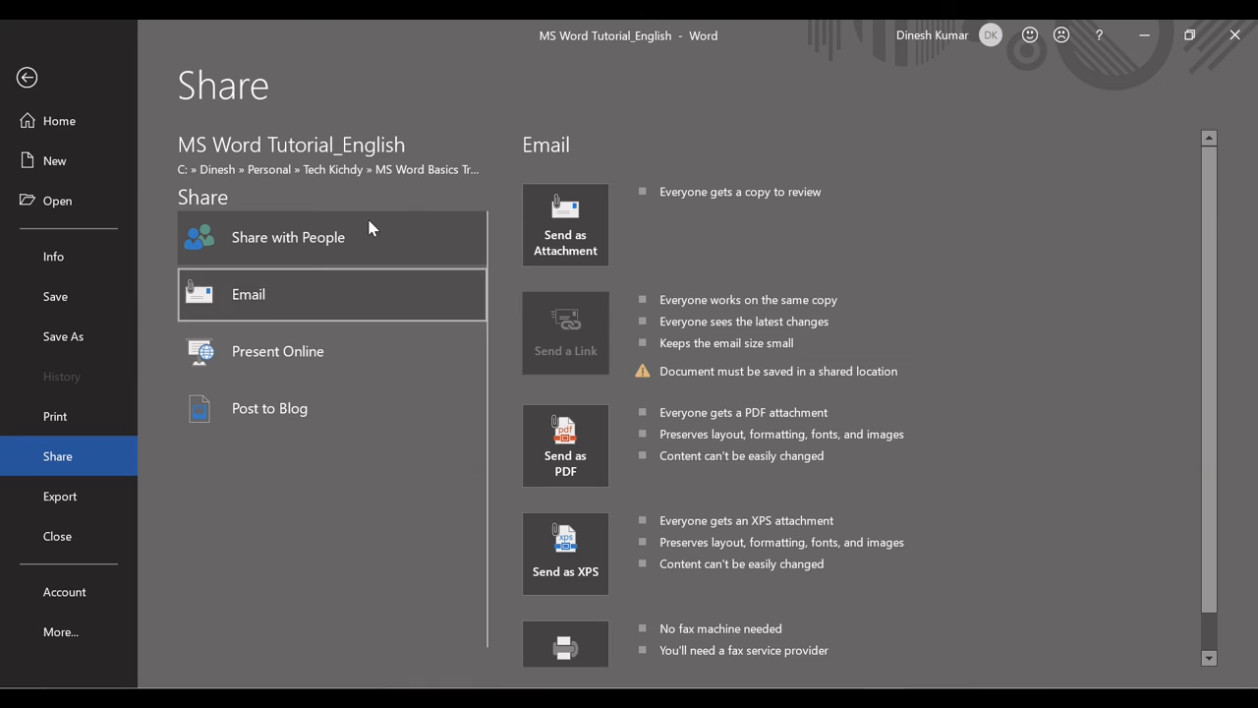
click(366, 224)
Try to send the document by email as an attachment and dismiss the dialogs.
click(356, 280)
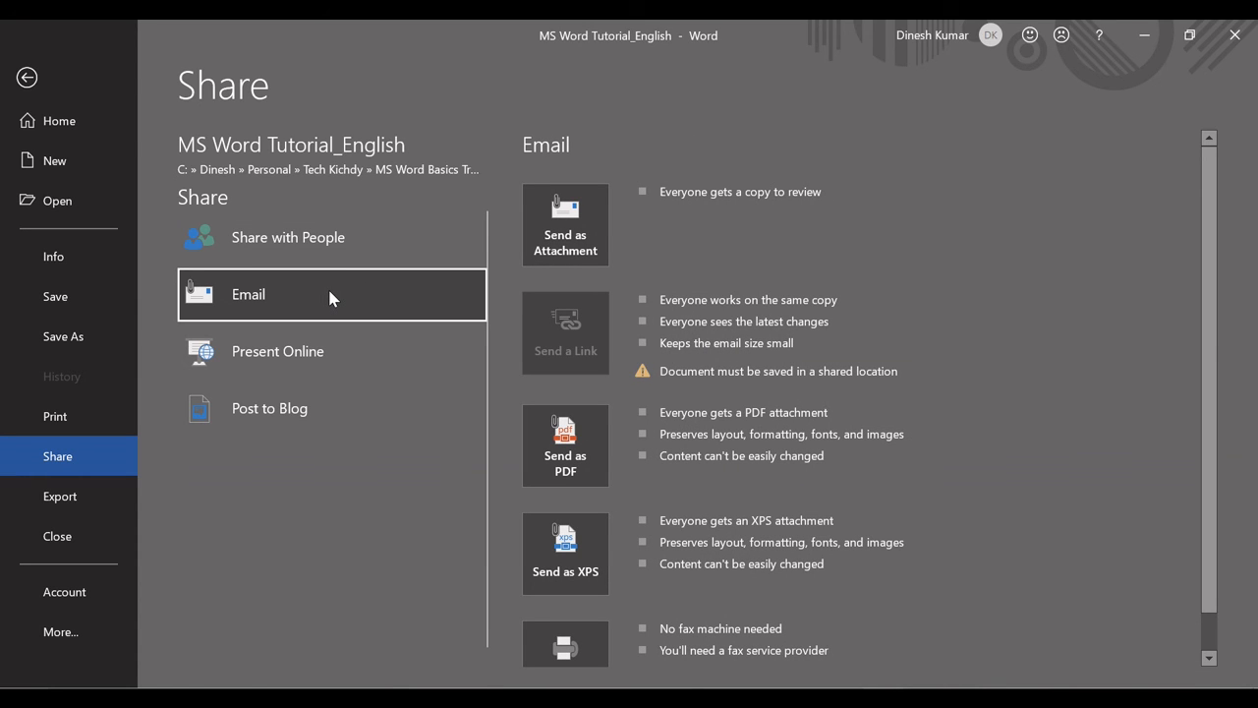
click(568, 234)
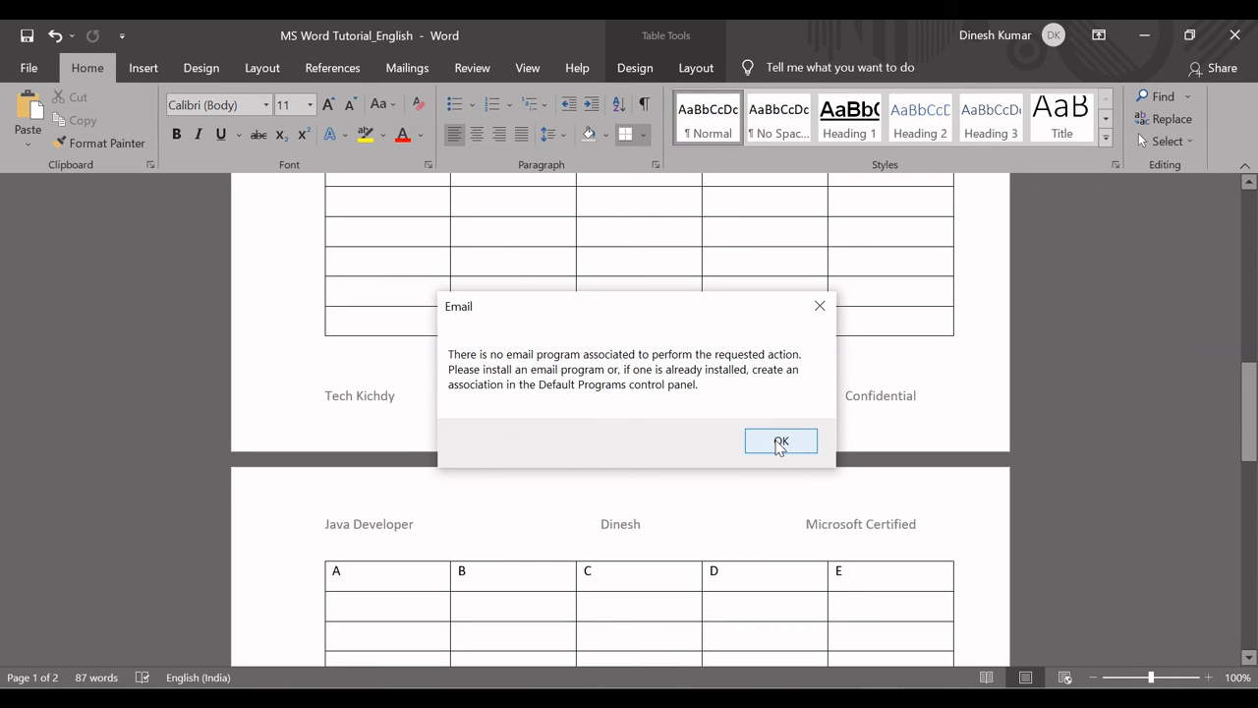
click(781, 443)
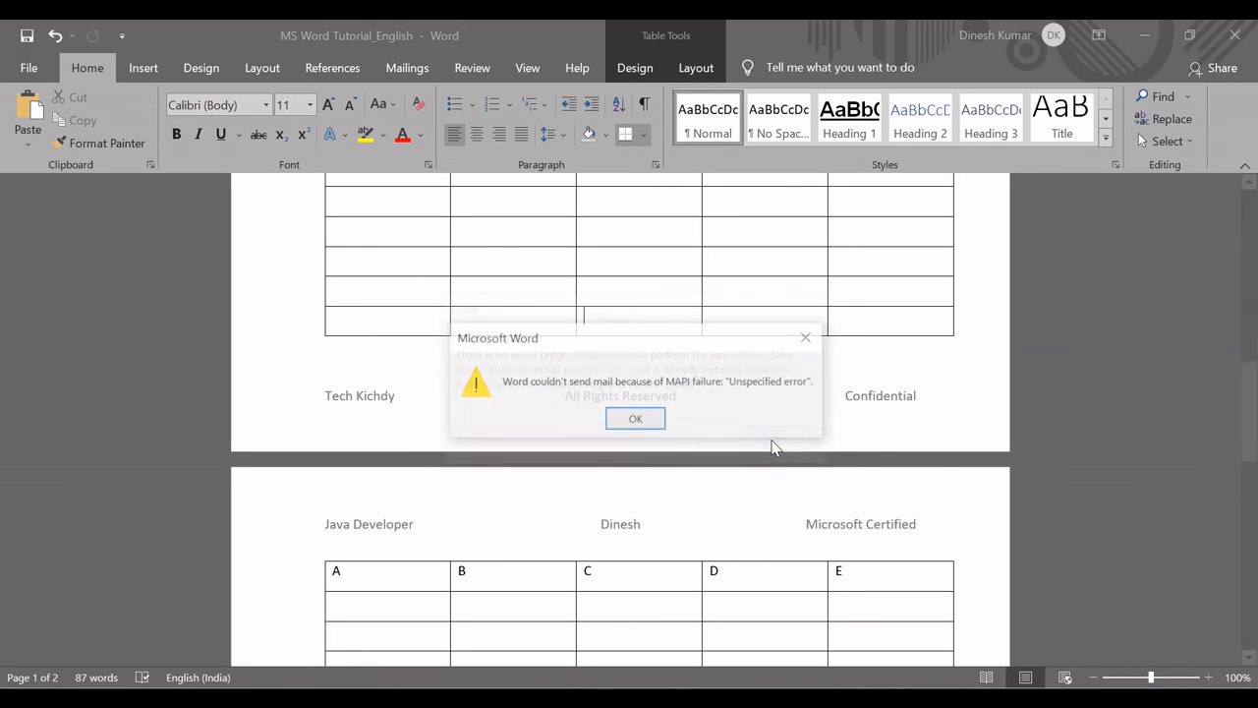
click(635, 421)
click(639, 419)
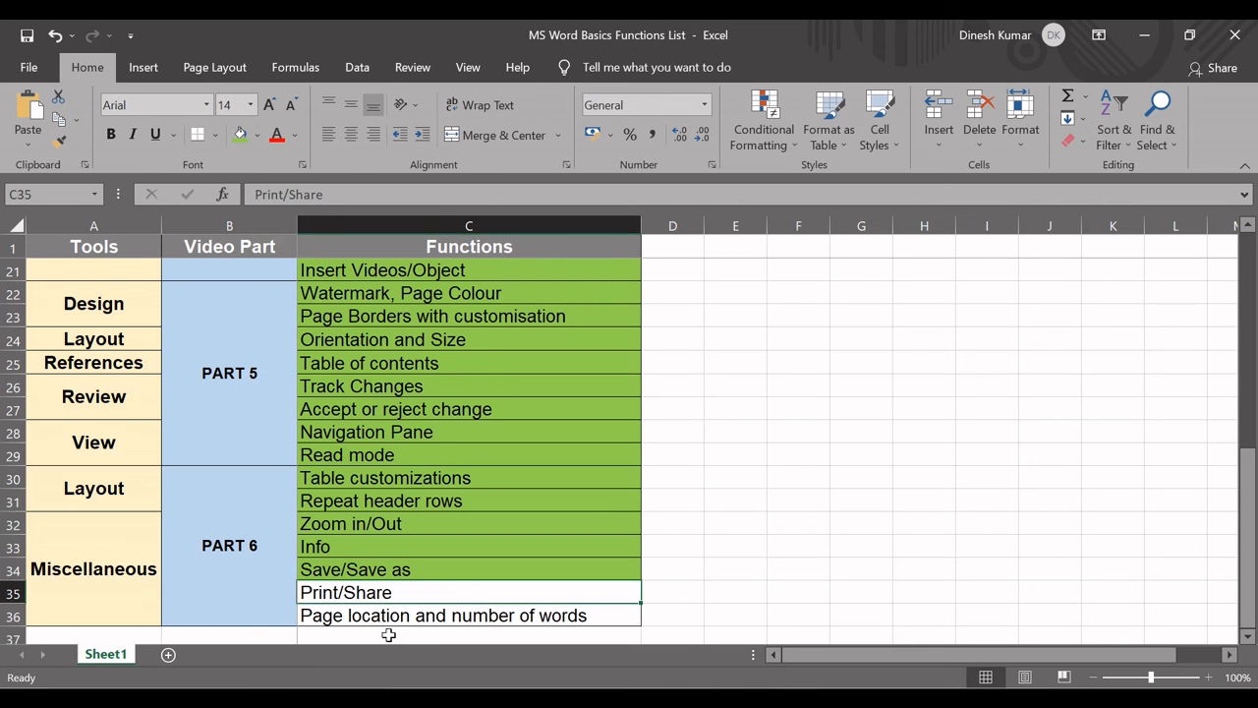
In the Excel functions list, fill the Print/Share cell light green and select the Page location and number of words cell.
click(240, 135)
click(475, 615)
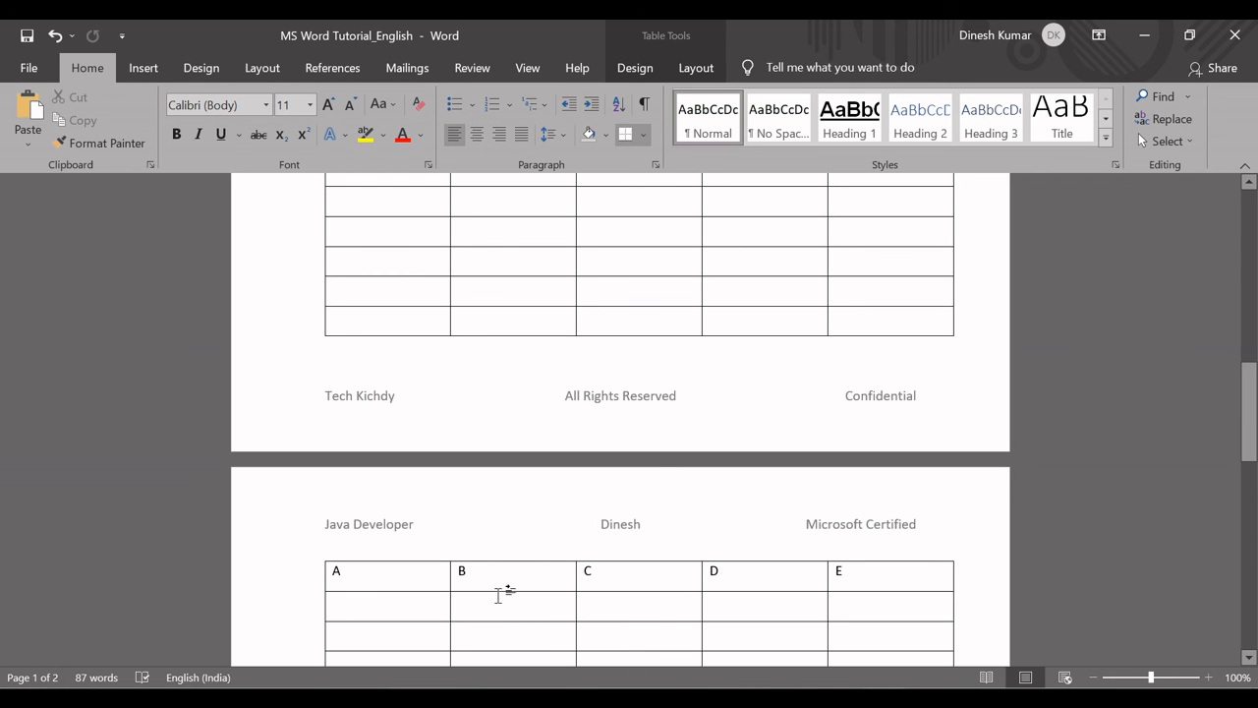
In the Word document, place the cursor in the table on each page and check the page location and word count.
click(495, 604)
click(501, 234)
drag(1250, 405, 1192, 229)
Return to the Excel functions list, fill the Page location and number of words cell light green and select cell D29.
key(alt+Tab)
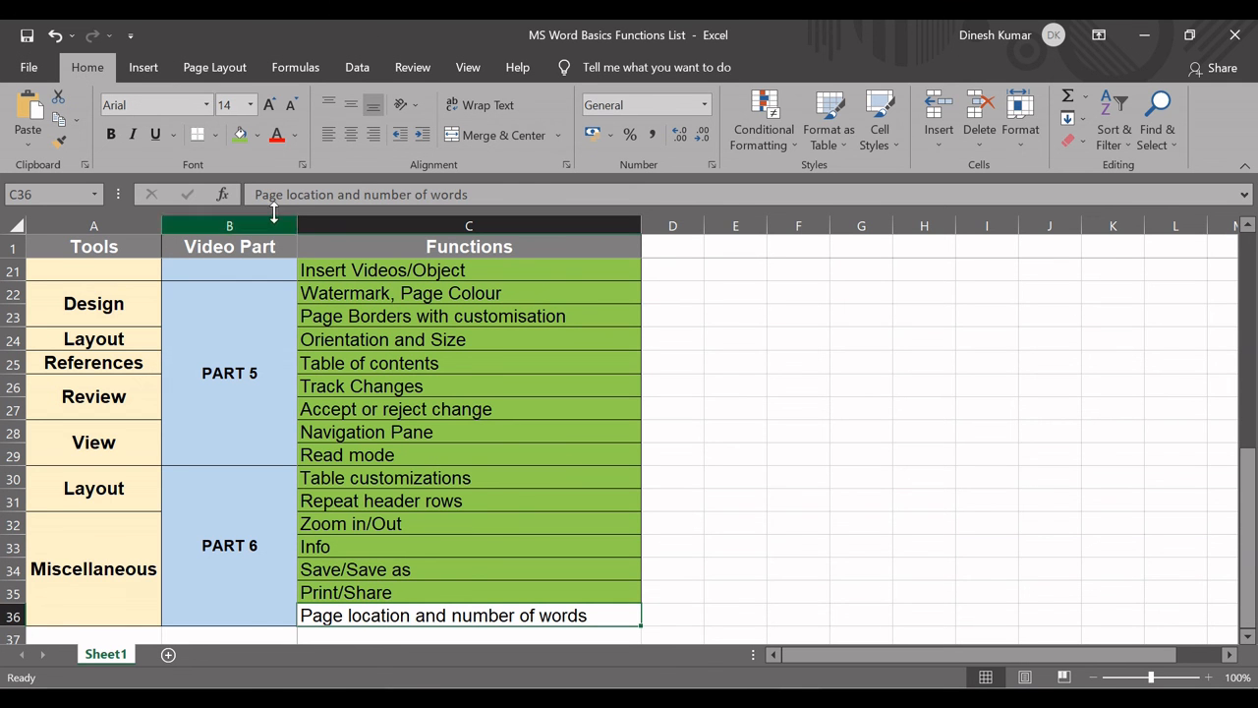
click(240, 134)
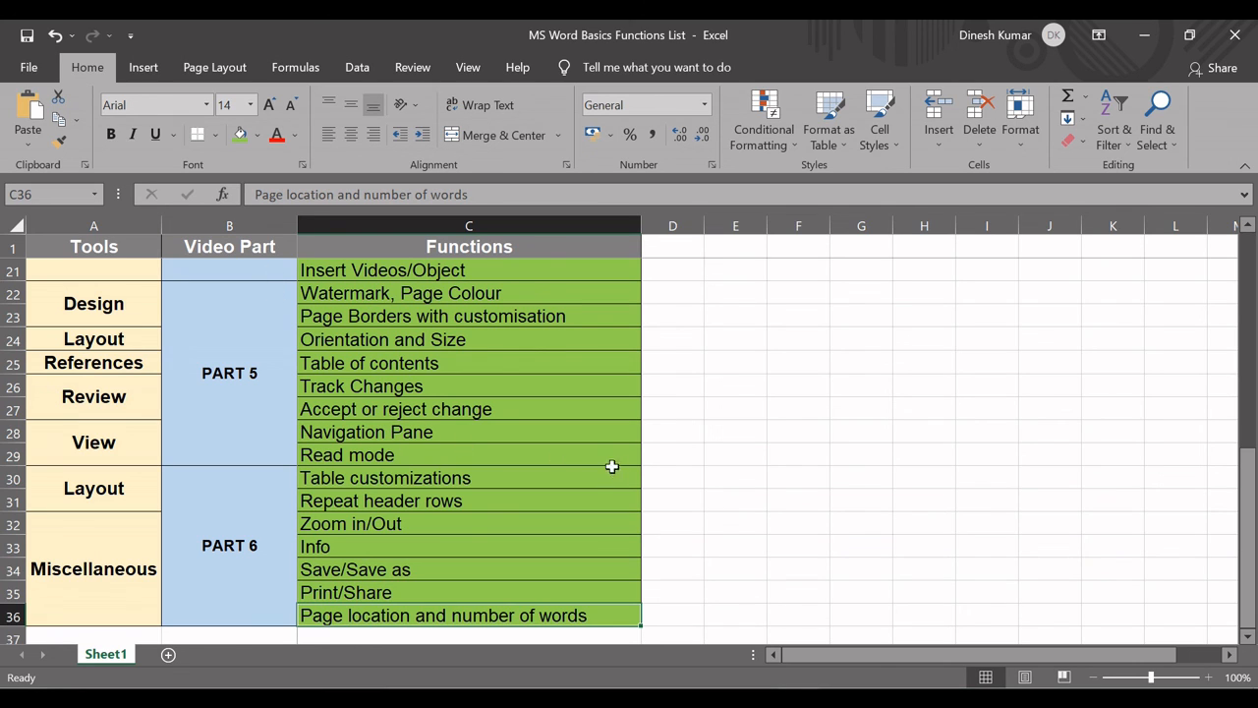
click(669, 454)
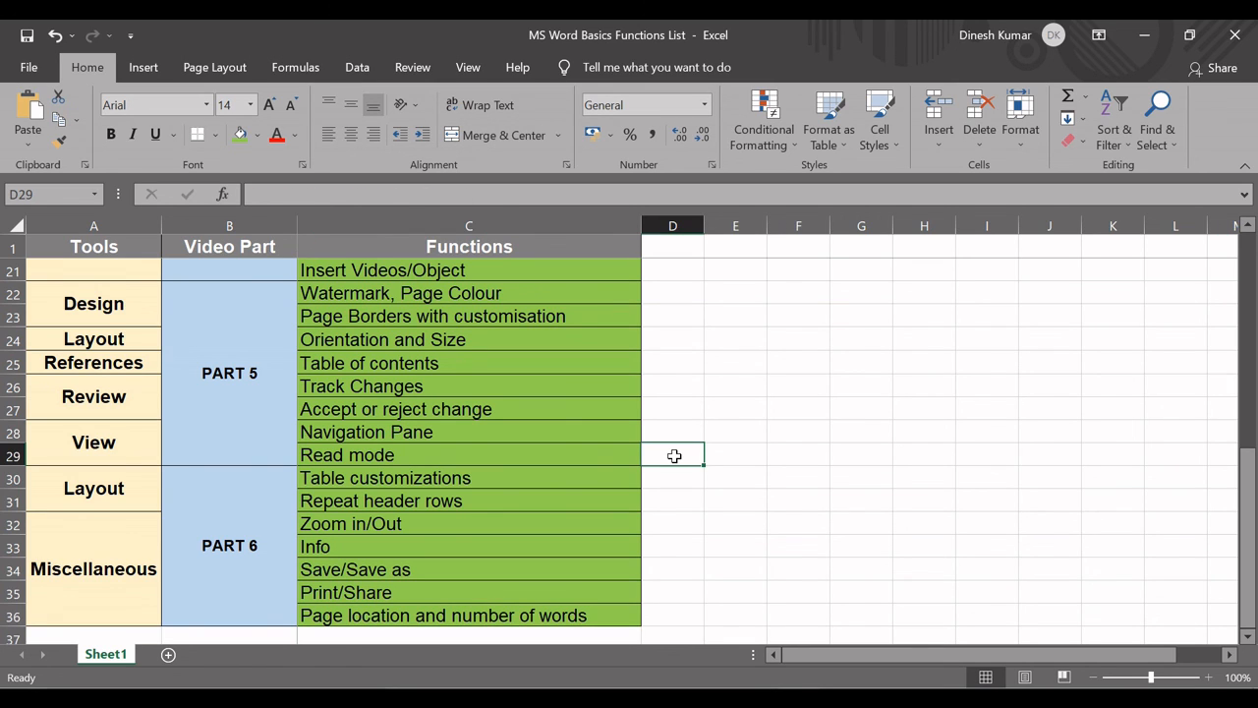